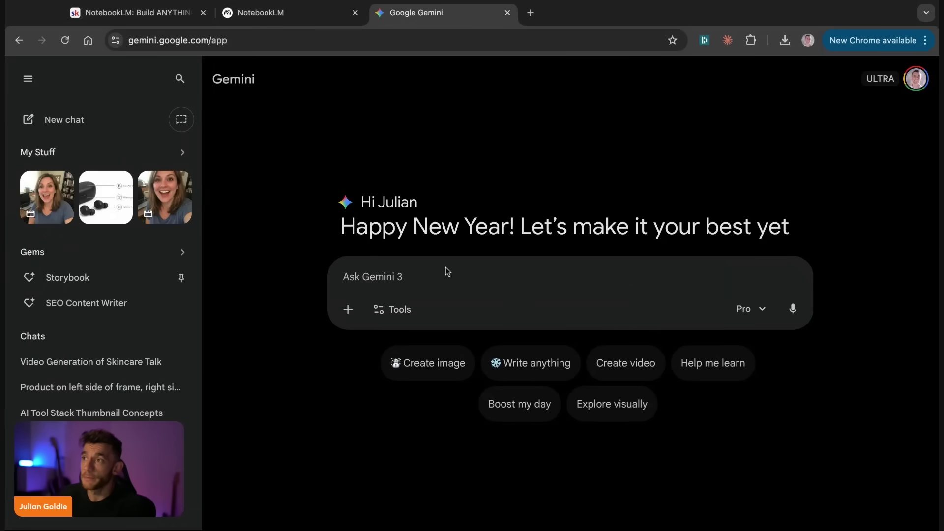
Step: Briefly open and close Gemini's attachment options and glance at NotebookLM before returning to Gemini
left_click(348, 309)
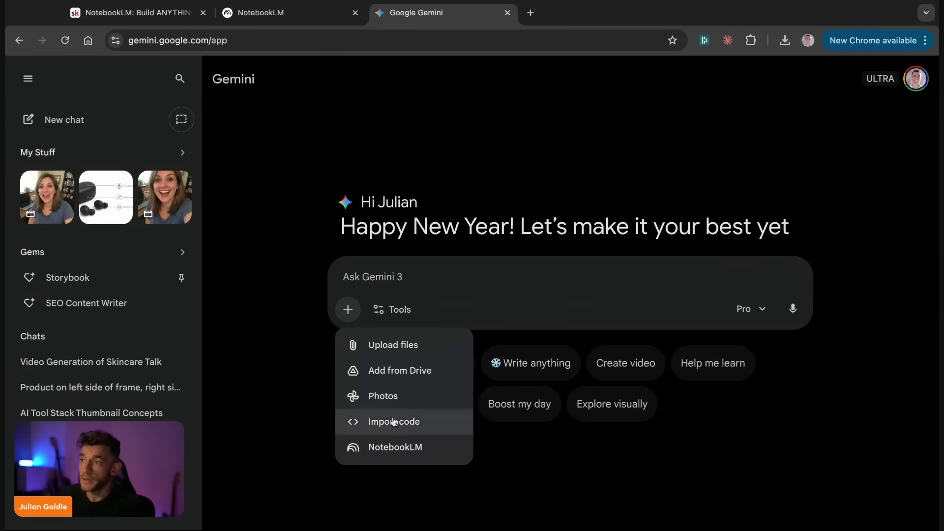
left_click(400, 370)
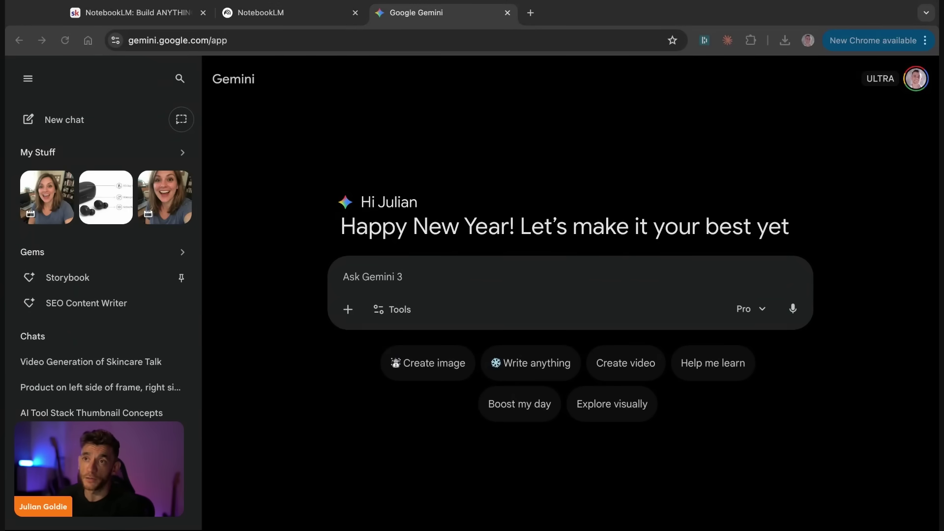
left_click(245, 13)
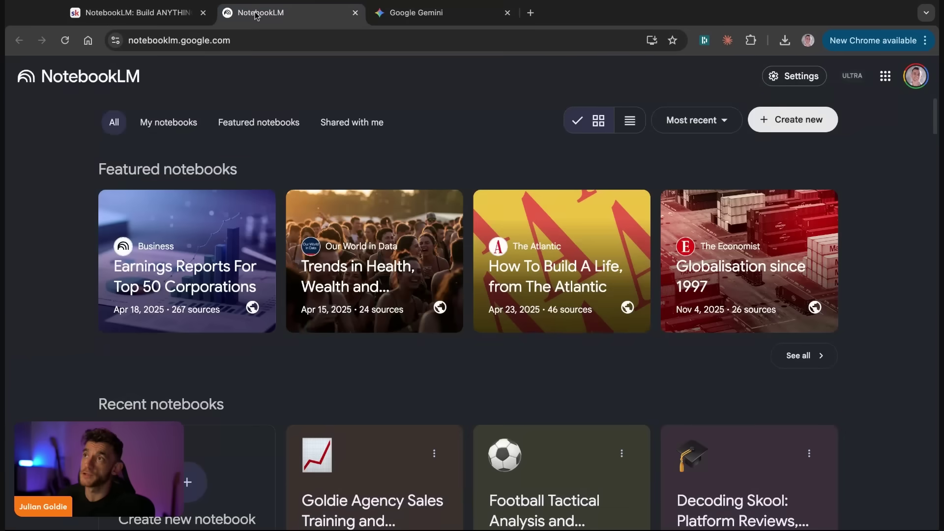
left_click(422, 15)
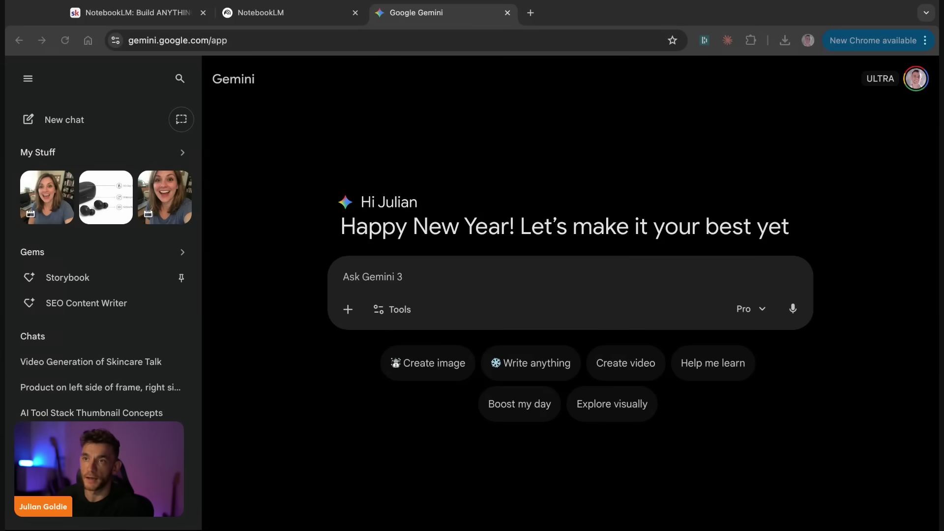
Step: Zoom in on the Skool lesson and highlight its Step 1–4 lines
key("ctrl+1")
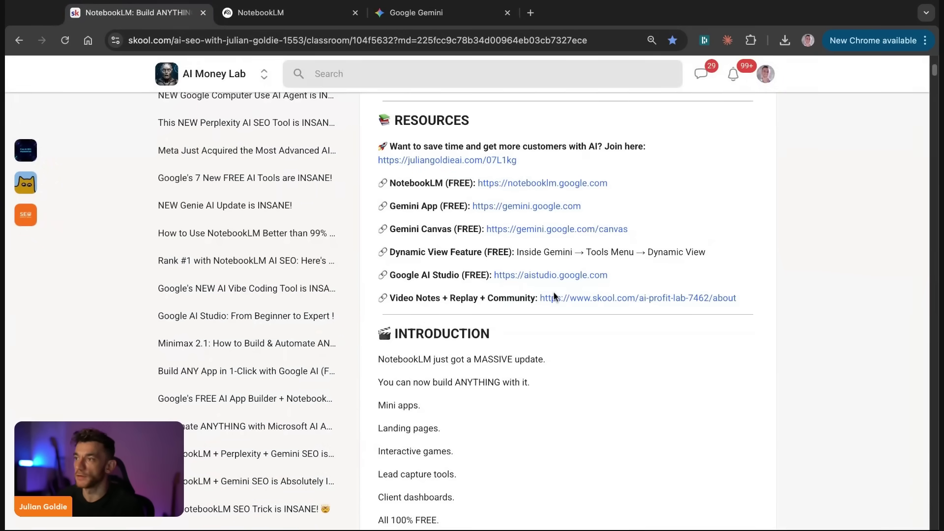
scroll(554, 296, "down", 10)
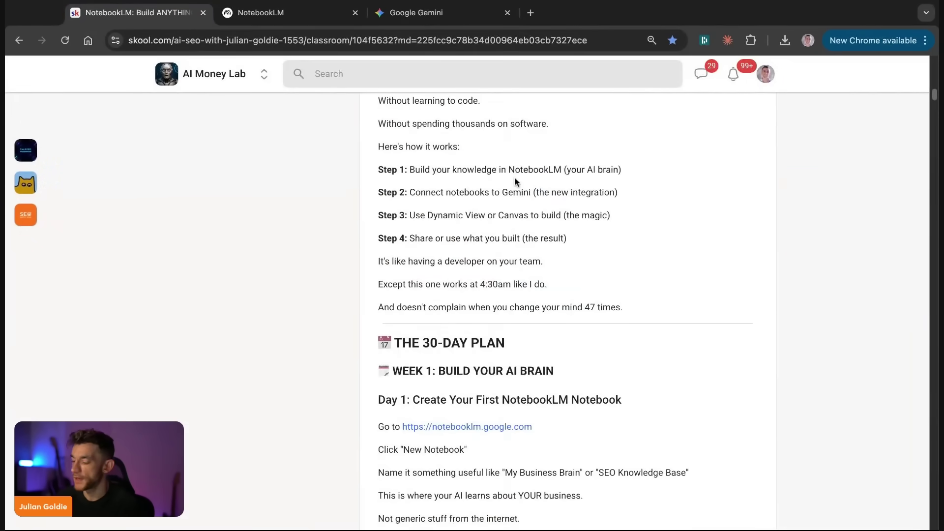
key("ctrl+plus")
scroll(513, 196, "down", 2)
scroll(370, 142, "up", 1)
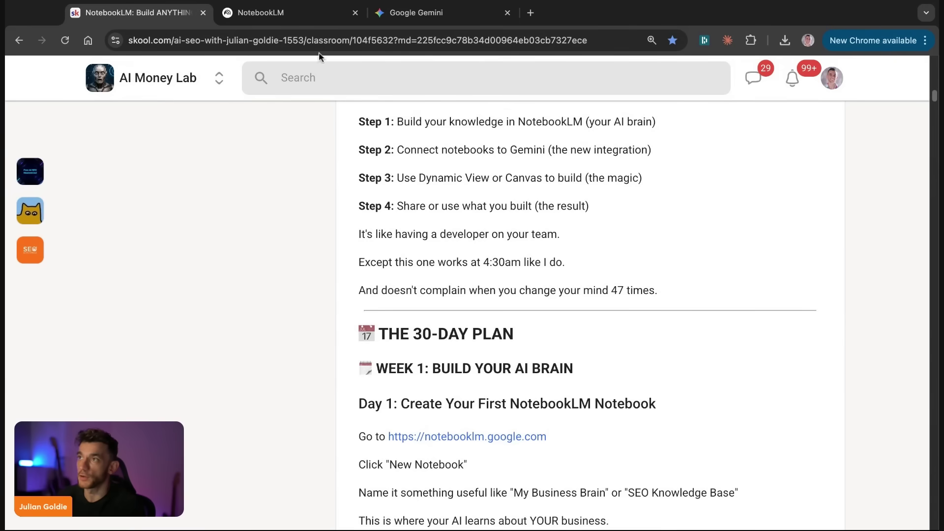
triple_click(351, 149)
mouse_move(384, 173)
left_mouse_down()
mouse_move(333, 183)
mouse_move(632, 177)
left_mouse_up()
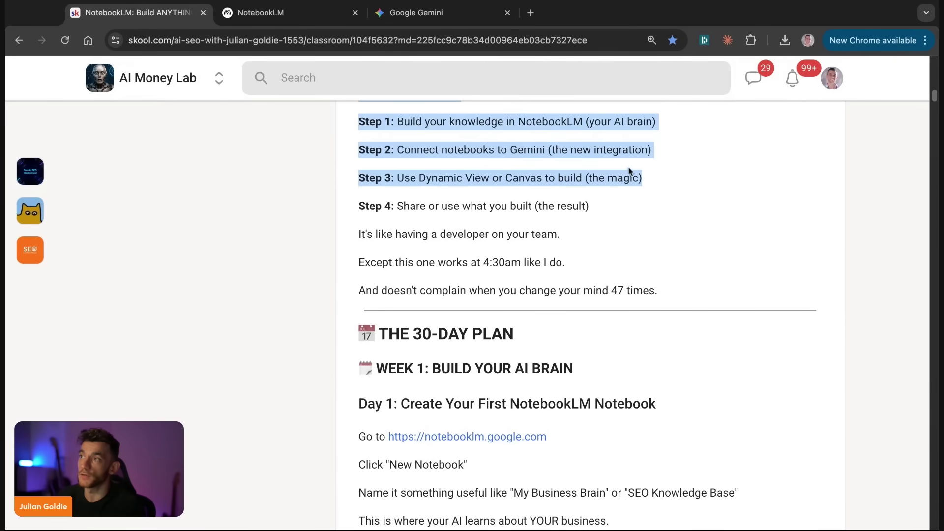
left_click(501, 152)
left_click_drag(380, 120, 643, 178)
left_click(649, 196)
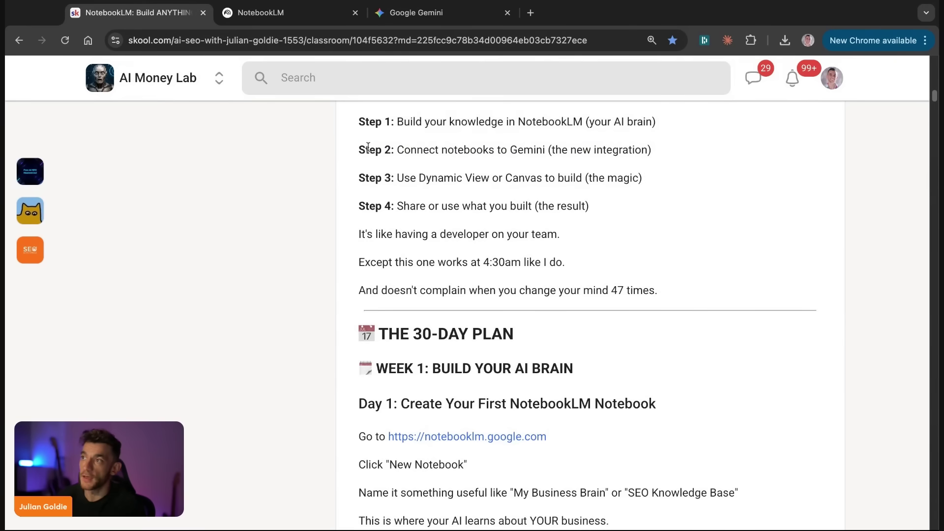
left_click(352, 121)
key("shift+Down")
key("shift+Down")
key("shift+Down")
left_click(601, 157)
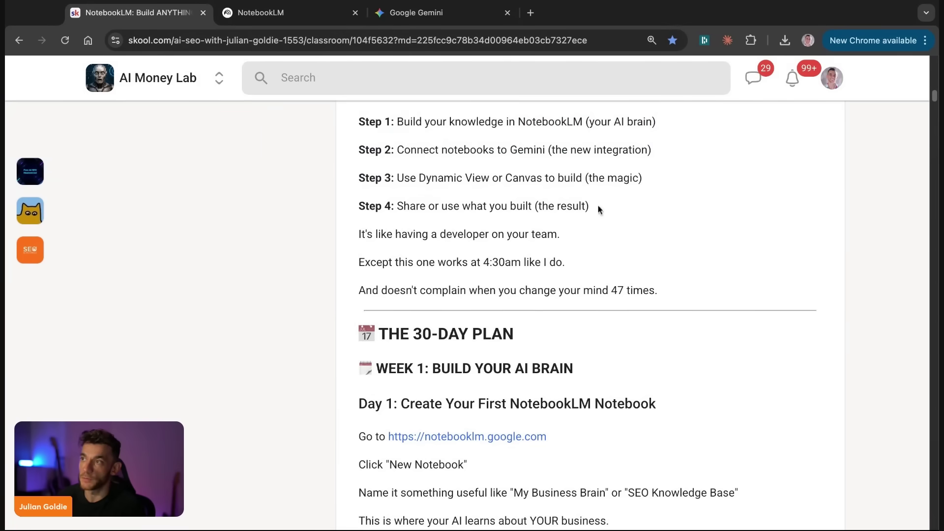
Step: Highlight the developer and 4:30am lines, reread the steps, and scroll further down the lesson
scroll(489, 213, "up", 1)
left_click_drag(446, 265, 343, 265)
triple_click(343, 264)
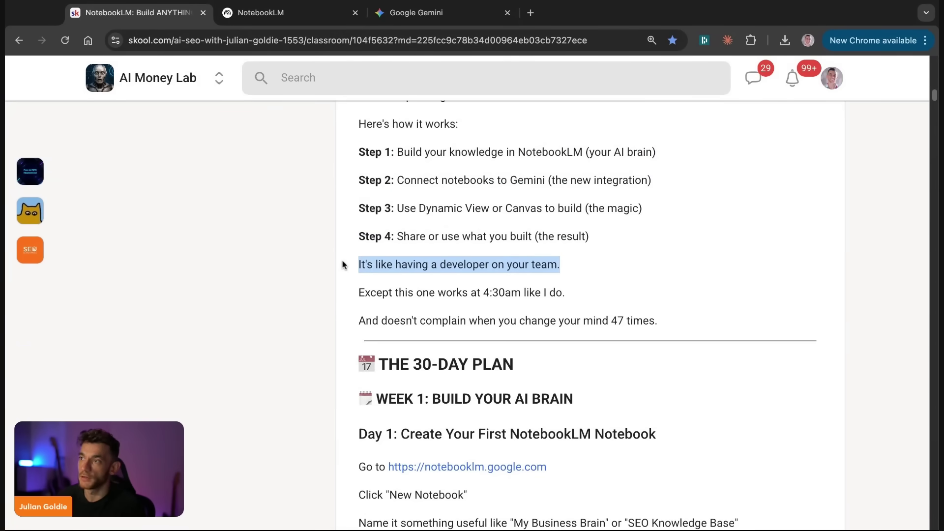
key("shift+Down")
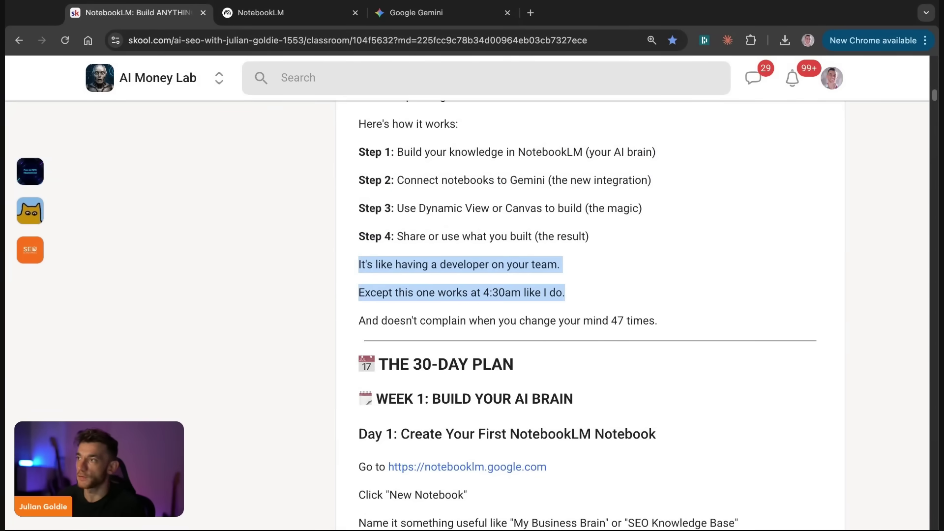
key("shift+Down")
left_click(621, 291)
left_click_drag(380, 143, 353, 122)
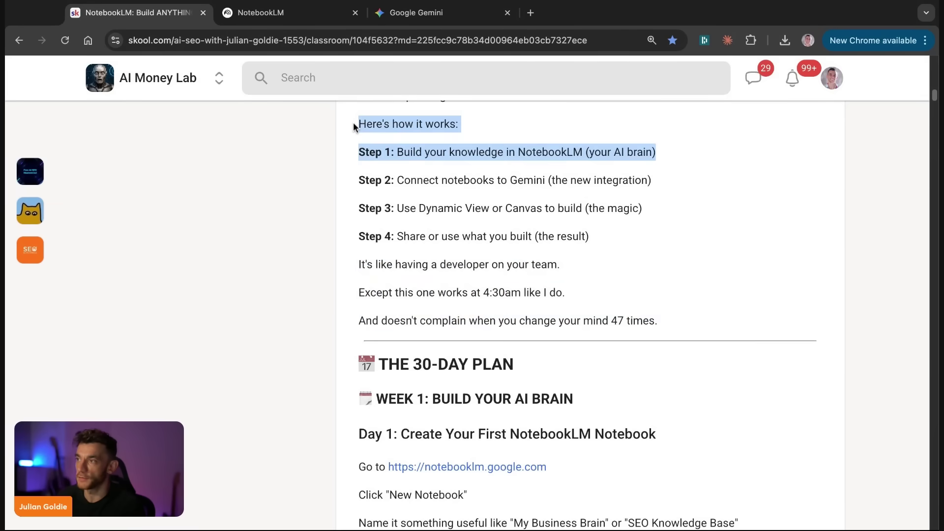
key("shift+Down")
key("shift+Down")
key("shift+Down")
left_click(679, 322)
key("shift+Up")
key("shift+Up")
key("shift+Up")
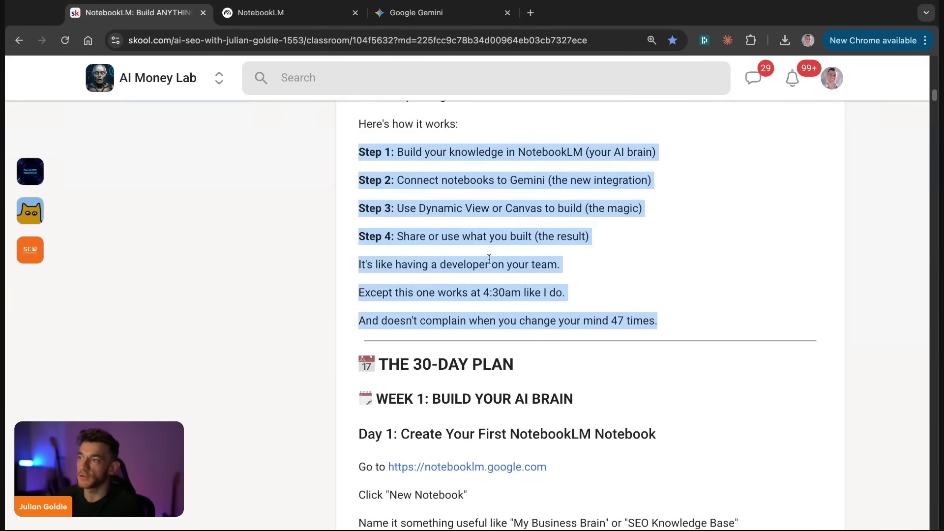
scroll(610, 300, "down", 2)
scroll(545, 279, "down", 2)
scroll(545, 279, "down", 3)
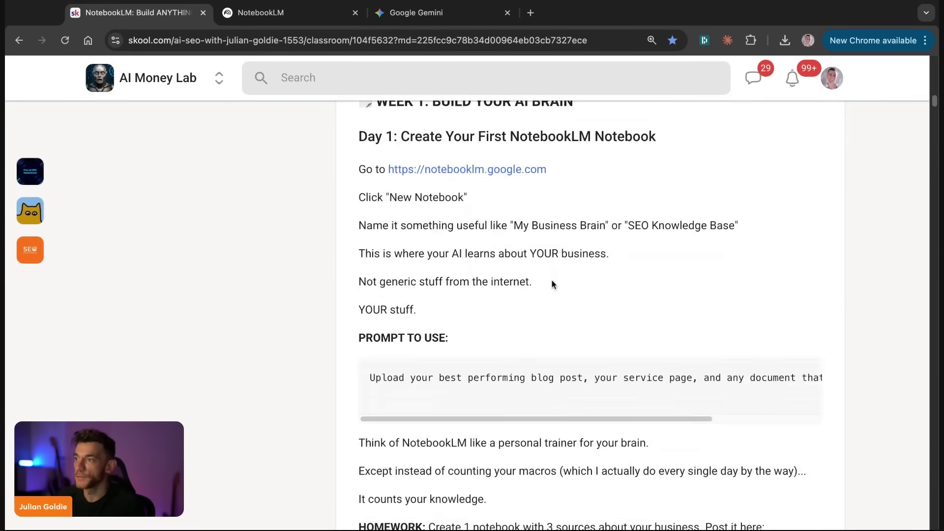
Step: Open the Goldie Agency Sales Training notebook in NotebookLM and review its Sales SOP source
left_click(273, 23)
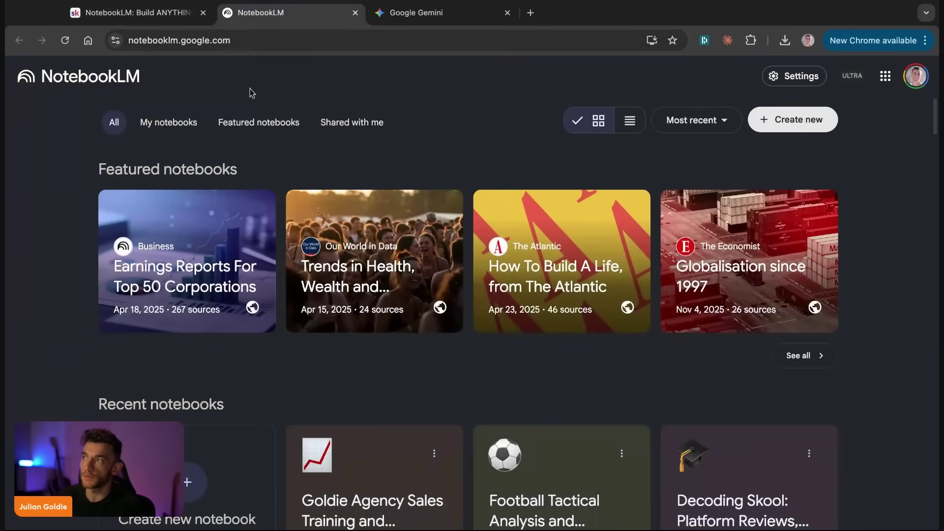
scroll(295, 344, "down", 5)
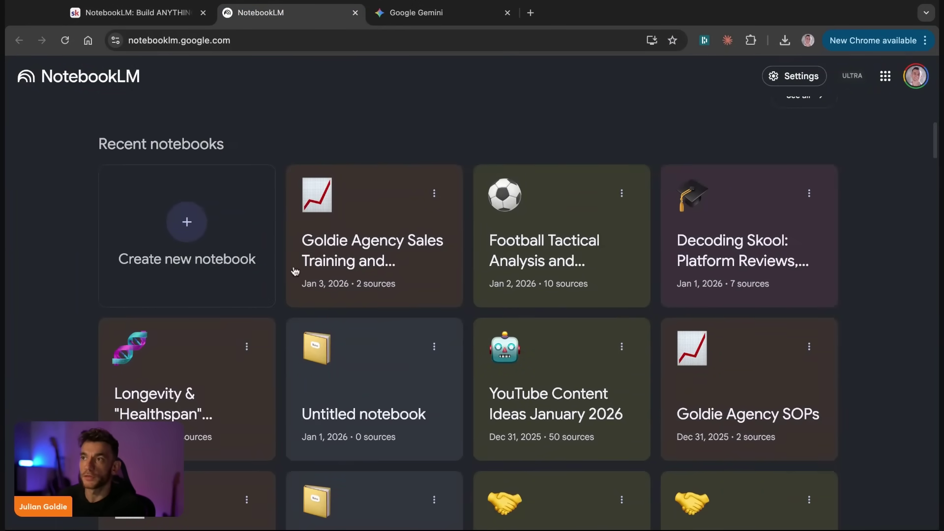
left_click(369, 212)
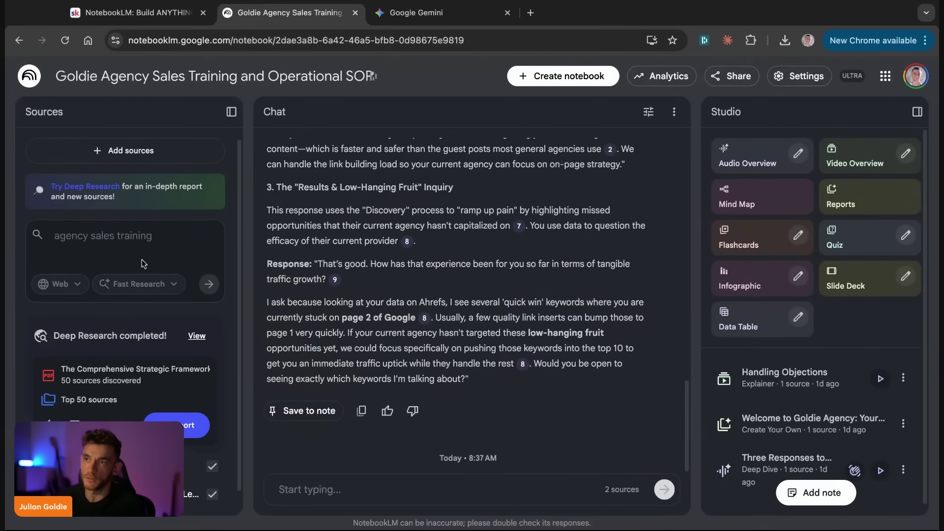
left_click(518, 225)
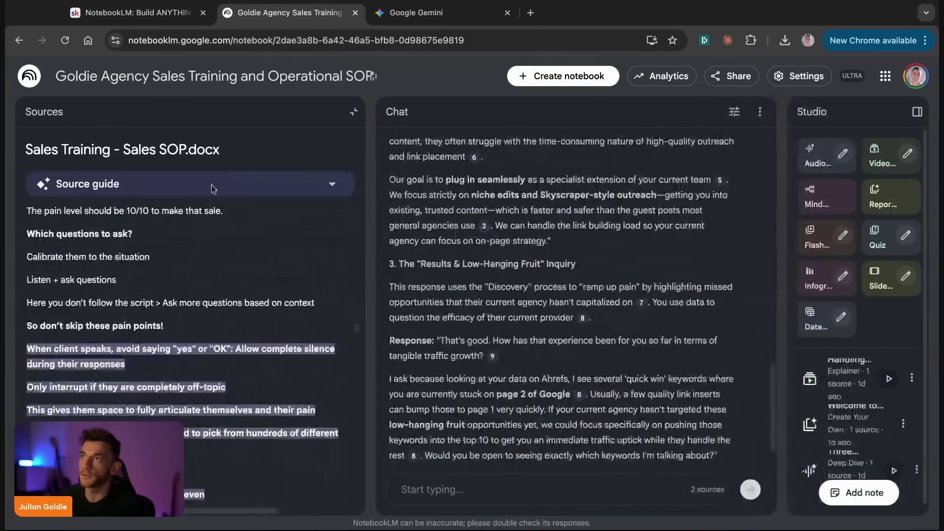
left_click(418, 13)
Step: Attach the Goldie Agency Sales Training notebook to the prompt and turn on Dynamic view
left_click(348, 309)
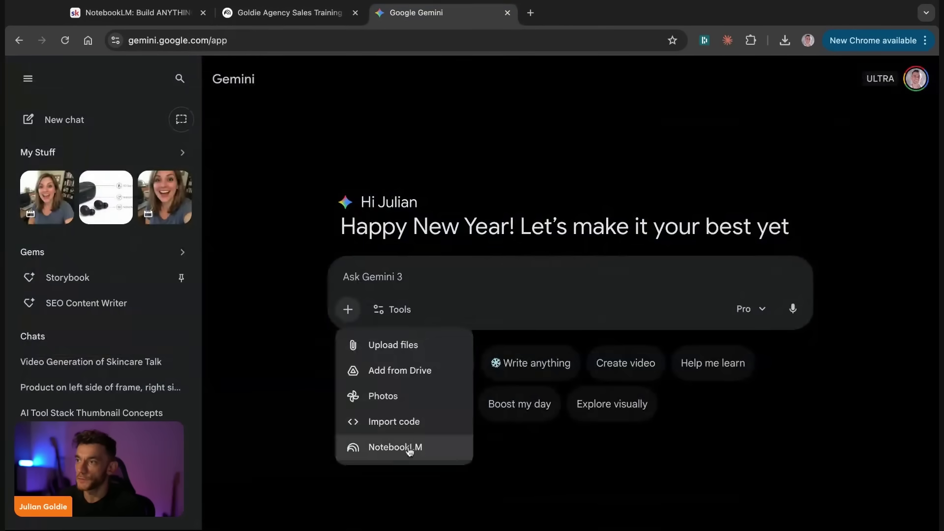
left_click(406, 447)
left_click(435, 211)
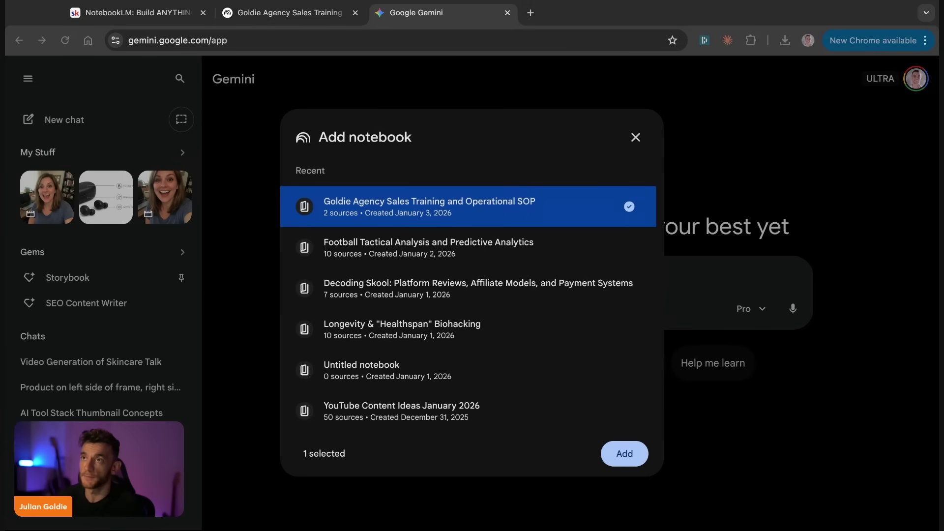
left_click(624, 453)
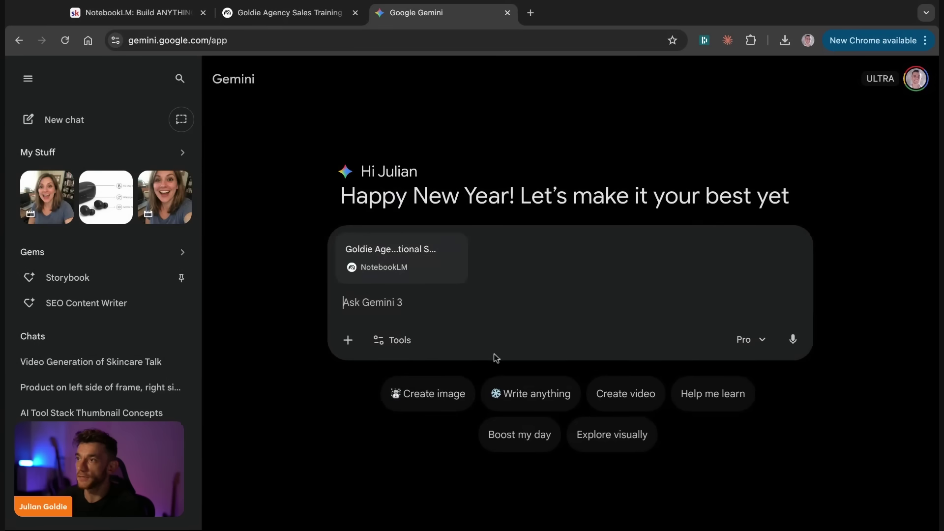
left_click(418, 339)
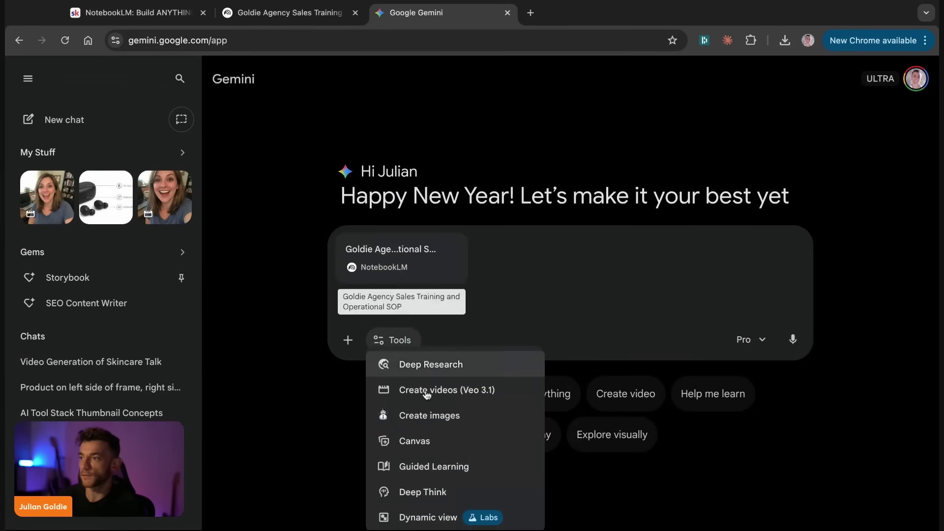
left_click(448, 514)
Step: Send a request for a sales training tool that teaches new SEO agency reps the whole playbook
type("Creat")
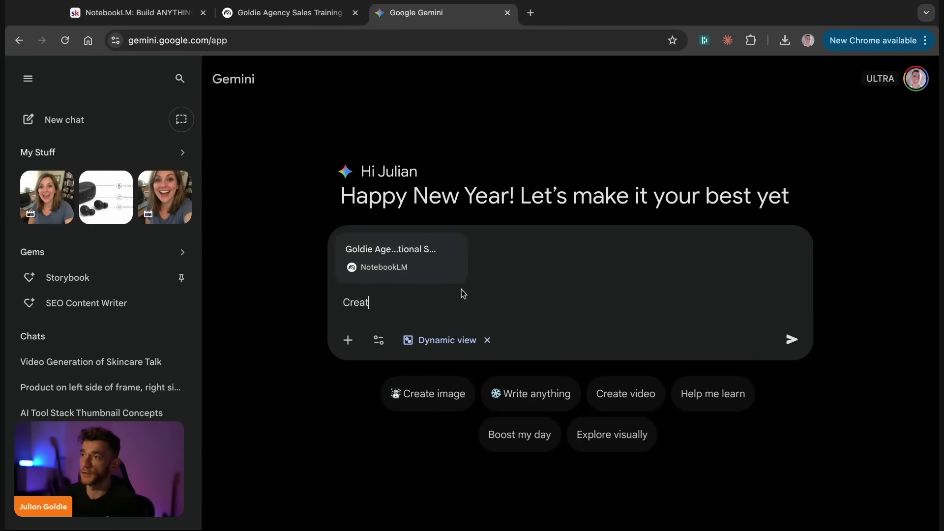
type("e a sales tr")
key("BackSpace")
key("BackSpace")
type("sales trai")
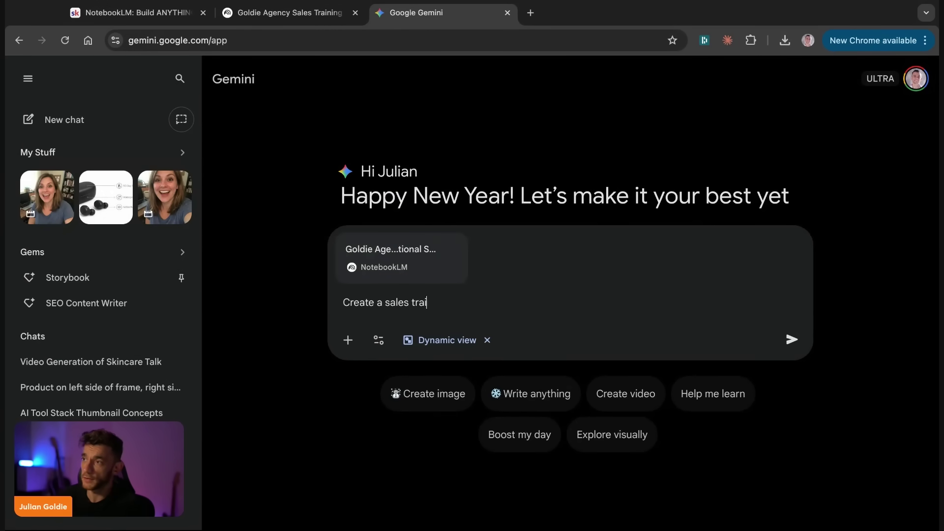
type("ning tool for my SEO Agency")
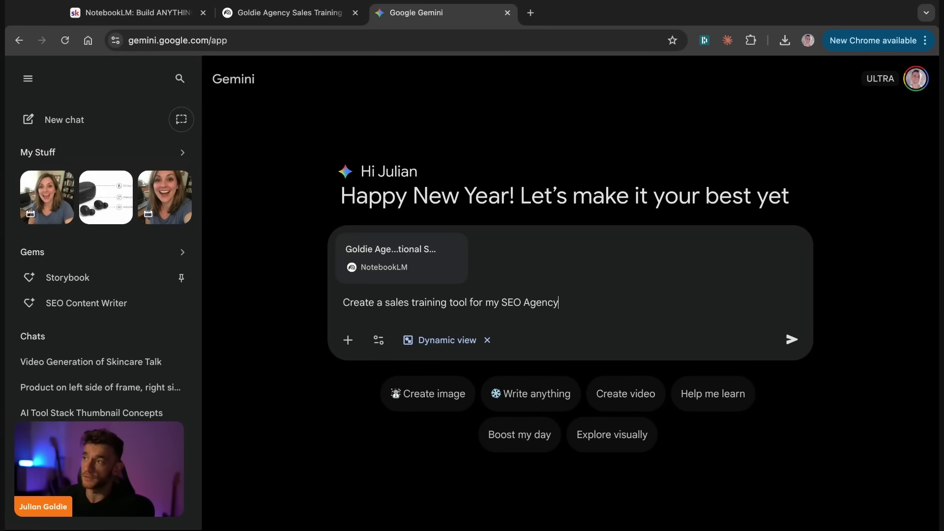
type(" to train new reps to learn")
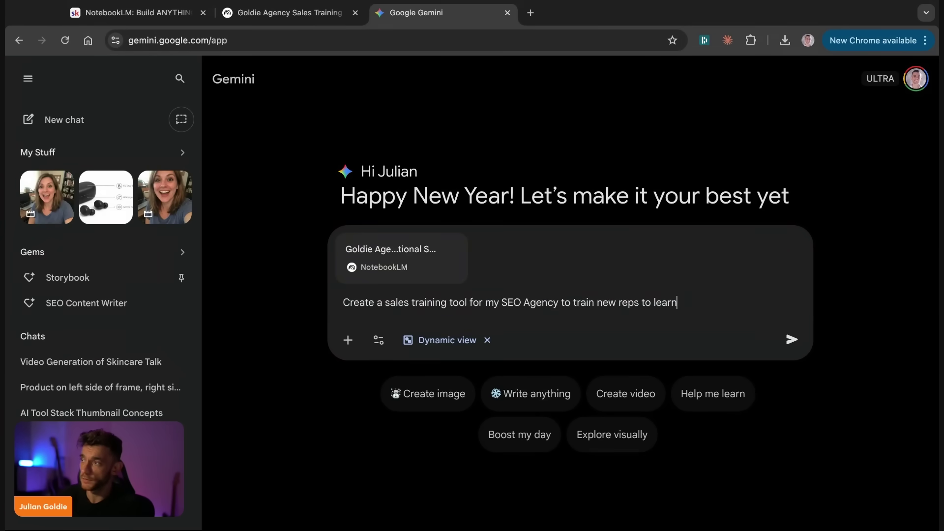
type(" the whole playbook of how t")
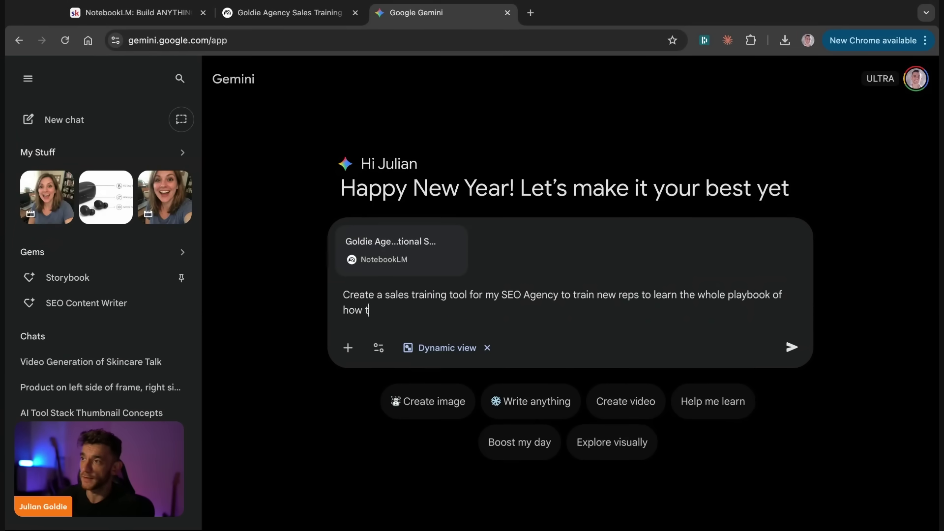
type("o sell SEO.")
key("Return")
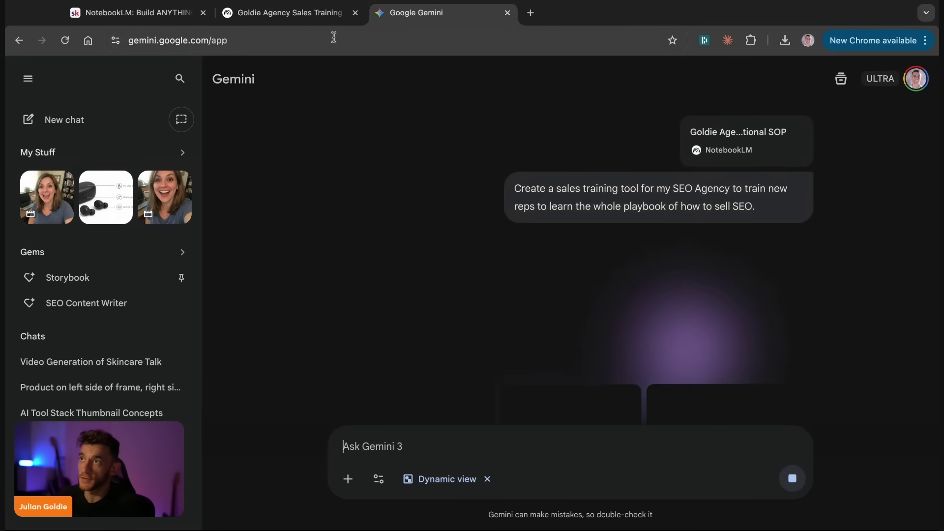
Step: Review the Goldie Agency notebook's Deep Research sources, then close the source view
left_click(315, 14)
scroll(206, 279, "down", 5)
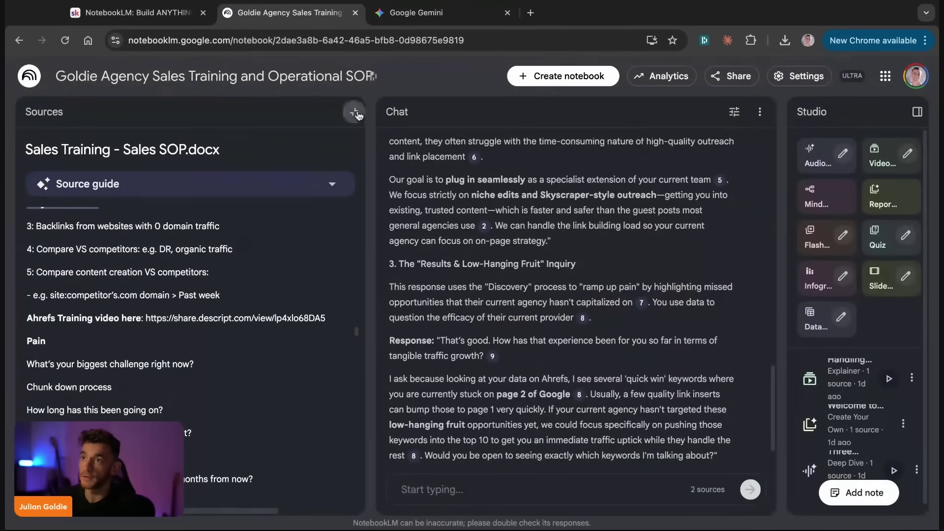
left_click(353, 111)
left_click(89, 383)
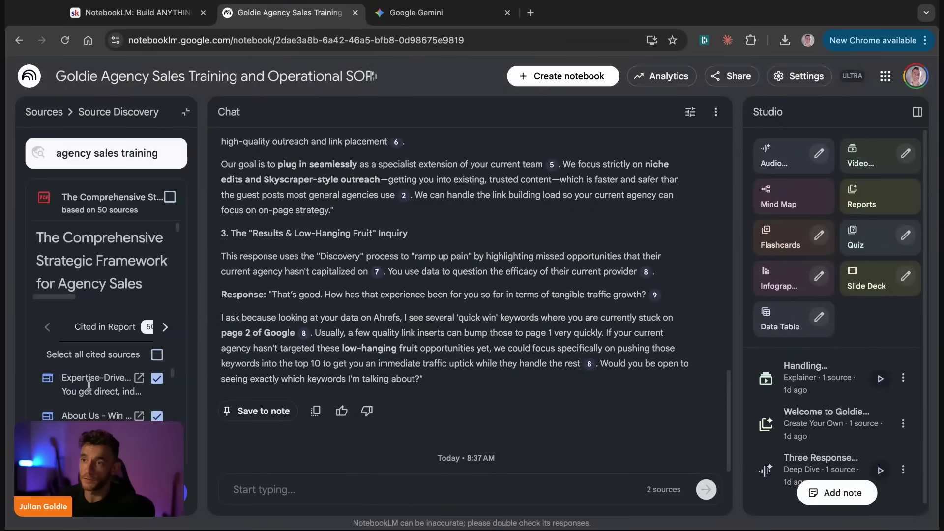
scroll(145, 373, "down", 5)
scroll(148, 373, "down", 3)
scroll(172, 344, "down", 1)
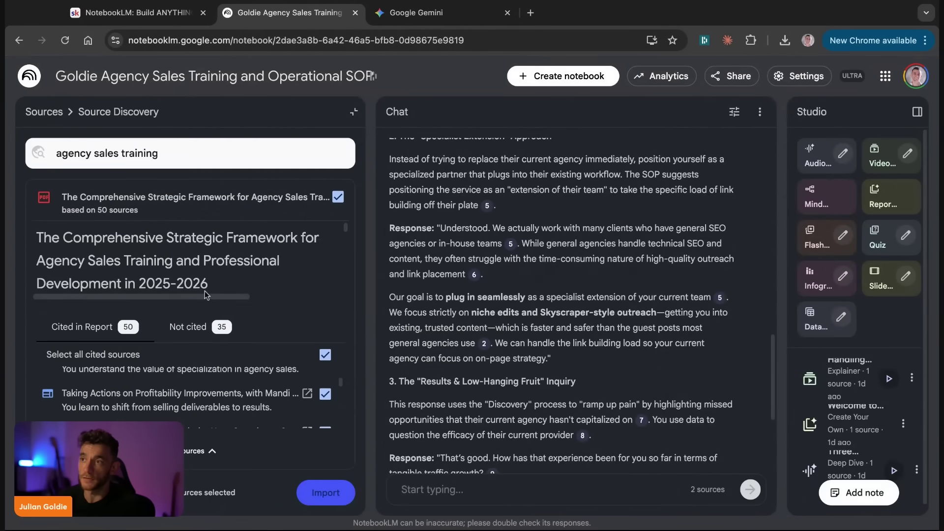
left_click(354, 111)
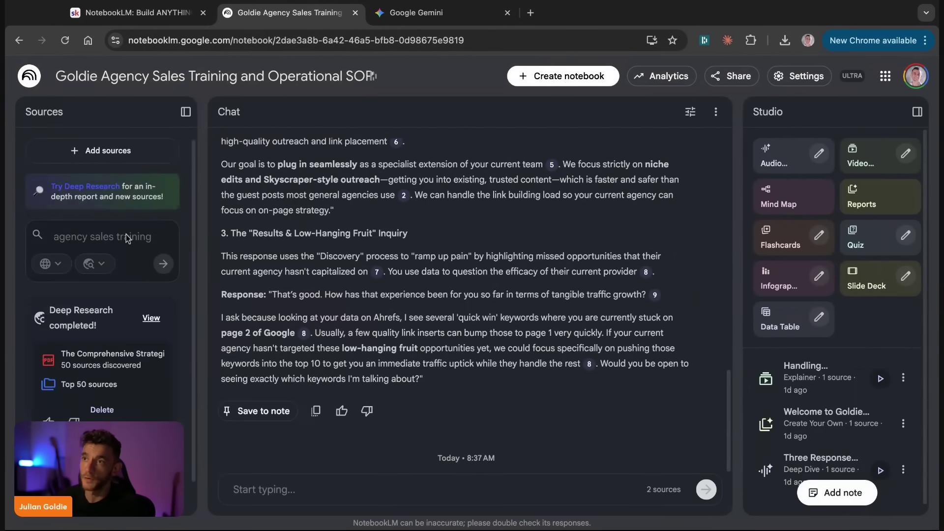
Step: Create a new empty notebook from the NotebookLM home page, dismissing the add-sources prompt
left_click(29, 75)
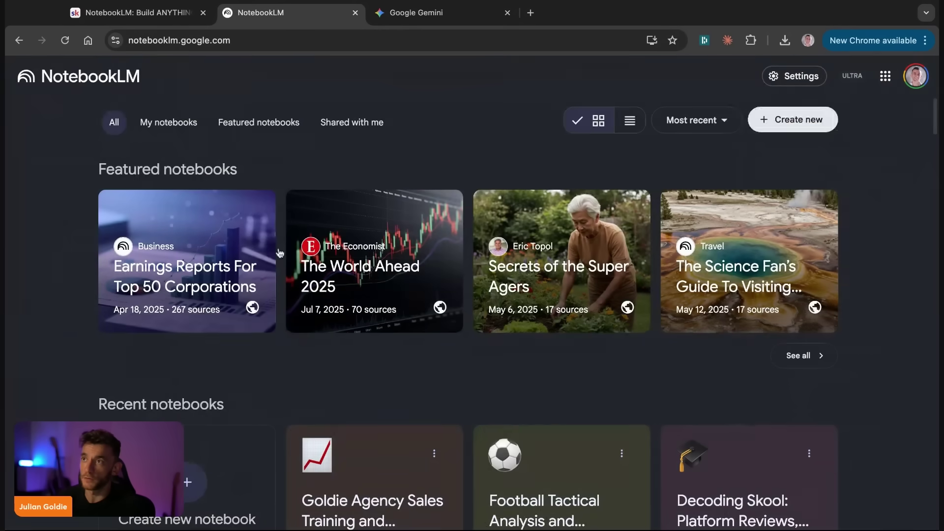
left_click(234, 466)
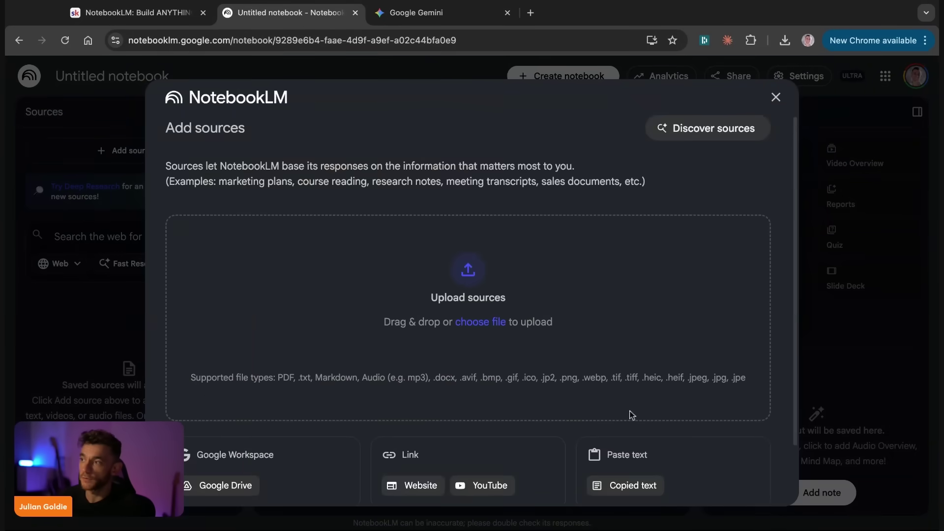
scroll(609, 427, "down", 2)
scroll(565, 231, "up", 3)
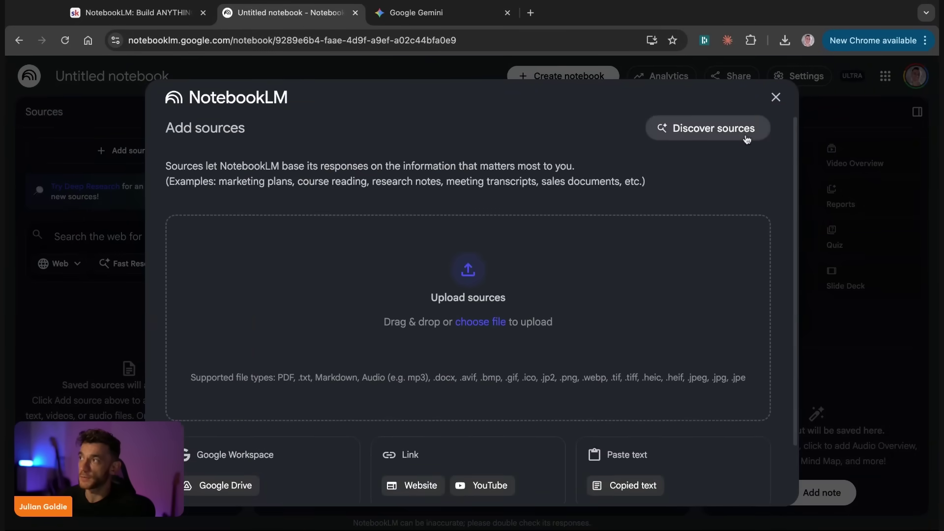
left_click(773, 99)
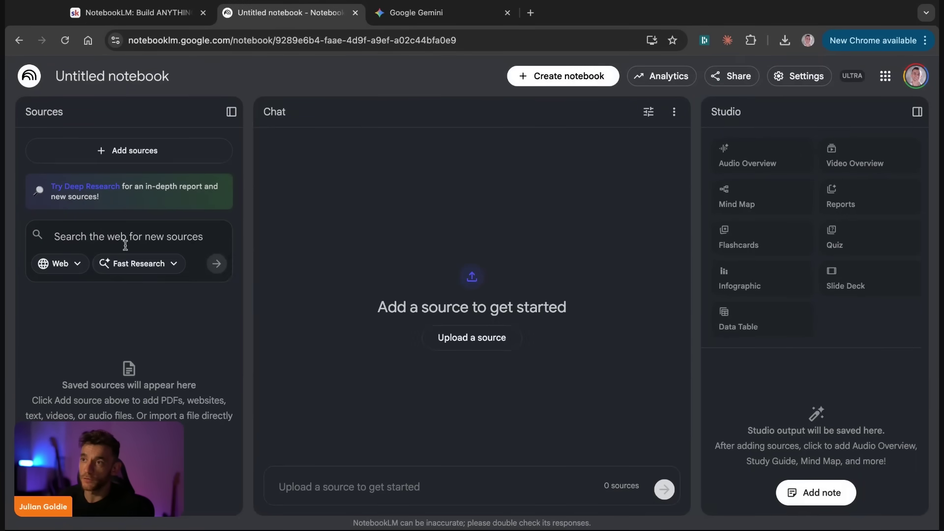
Step: Switch research to Deep Research, draft 'find some agency training sources for selling seo', then go home
left_click(139, 264)
left_click(148, 330)
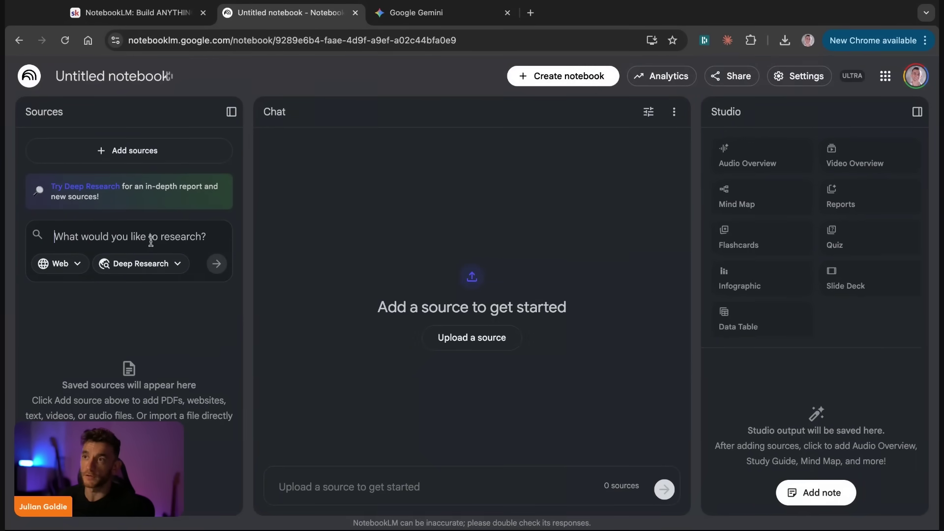
type("agency")
key("BackSpace")
key("BackSpace")
key("BackSpace")
type("find some agenc")
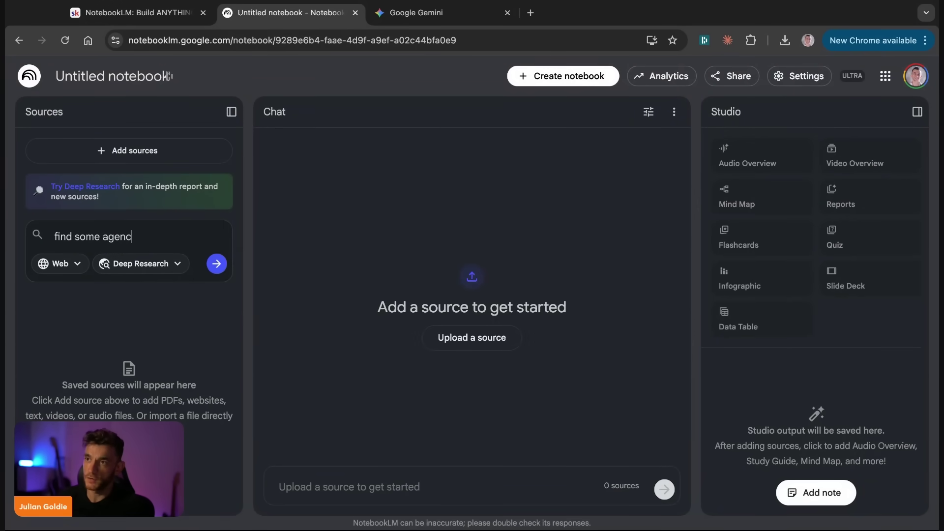
type("y training sources for selling seo")
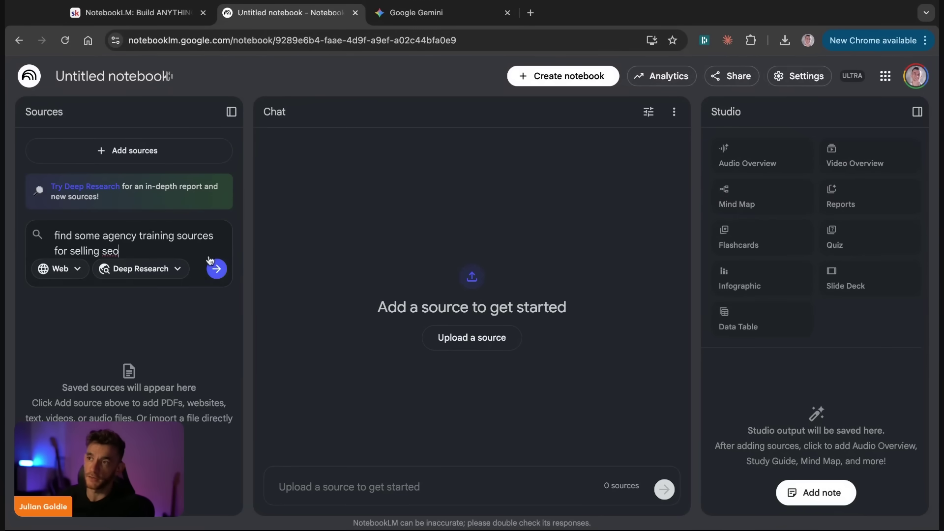
left_click(35, 76)
scroll(373, 337, "down", 3)
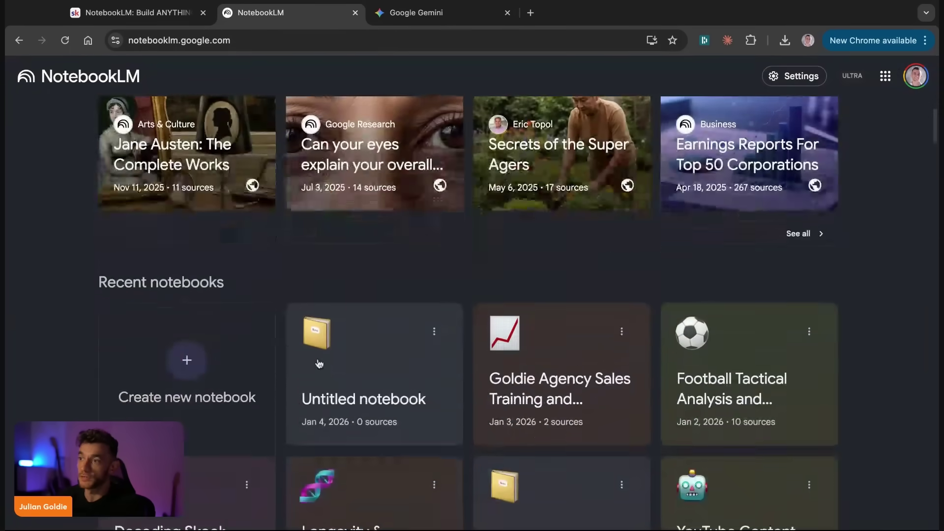
scroll(372, 337, "down", 2)
Step: Review Gemini's SEO Accelerator app with its process, scripts, objection and pitch modules
left_click(561, 295)
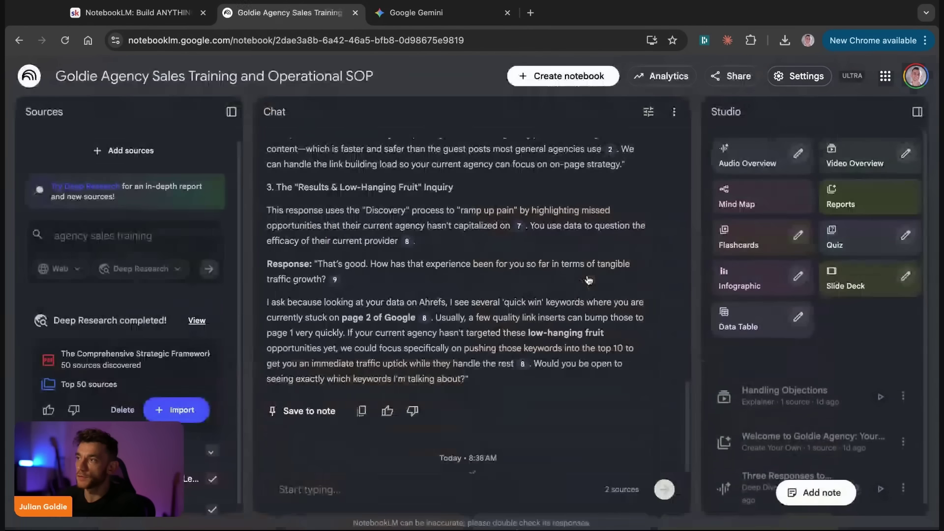
left_click(420, 12)
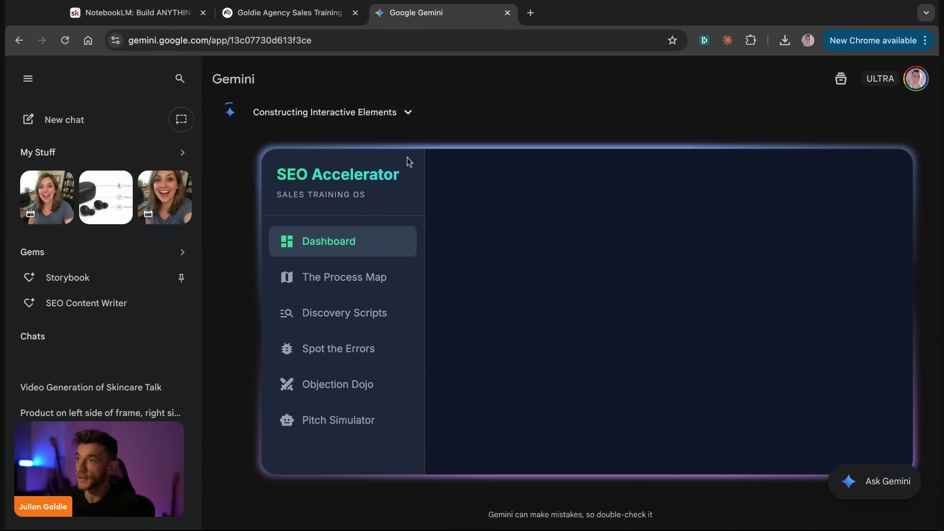
scroll(394, 290, "down", 2)
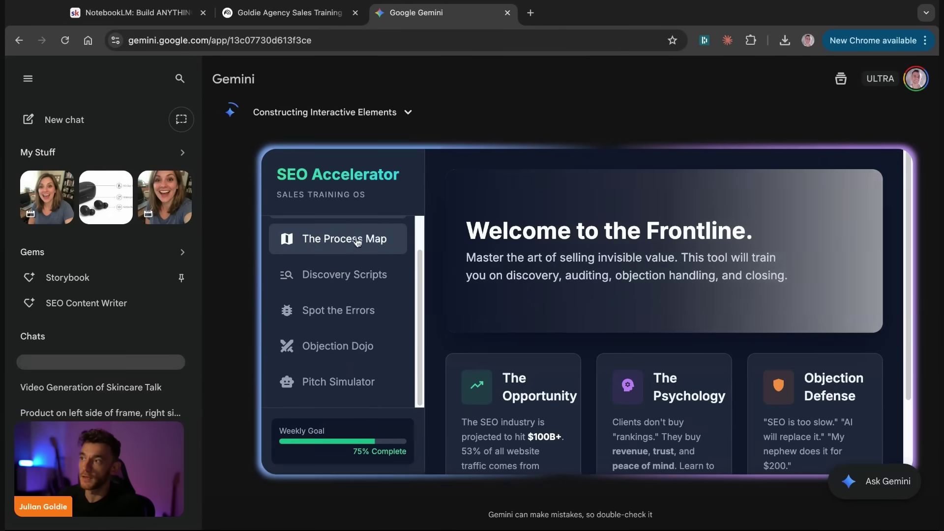
scroll(492, 300, "down", 2)
scroll(544, 314, "up", 2)
scroll(544, 315, "up", 1)
scroll(552, 317, "up", 3)
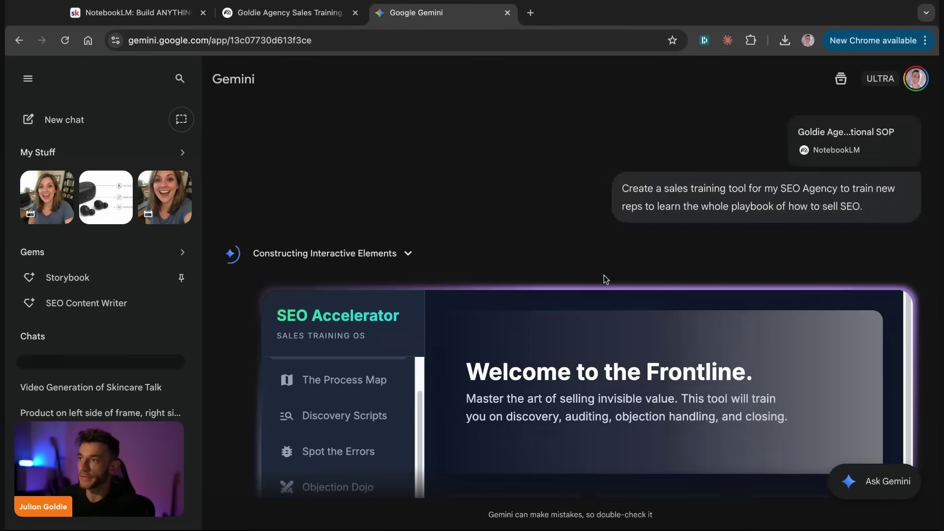
scroll(604, 276, "down", 3)
scroll(602, 287, "down", 2)
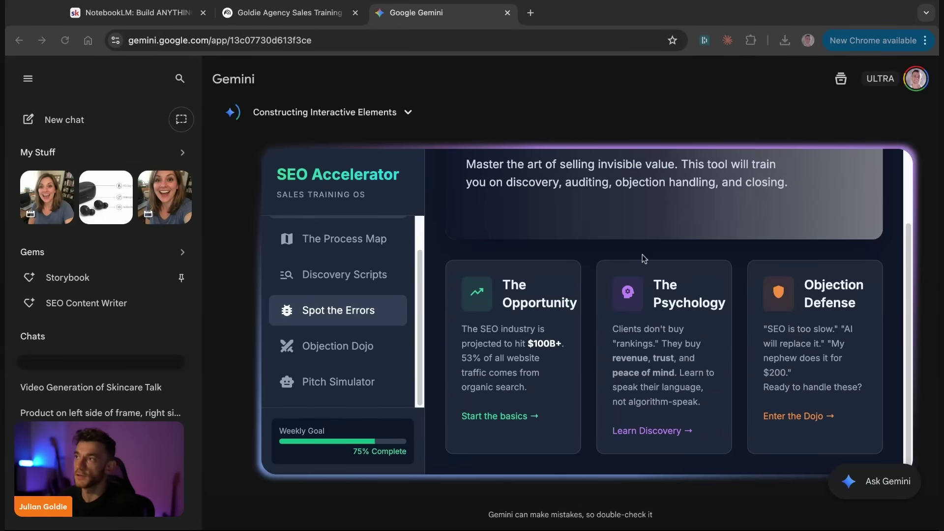
scroll(612, 192, "up", 5)
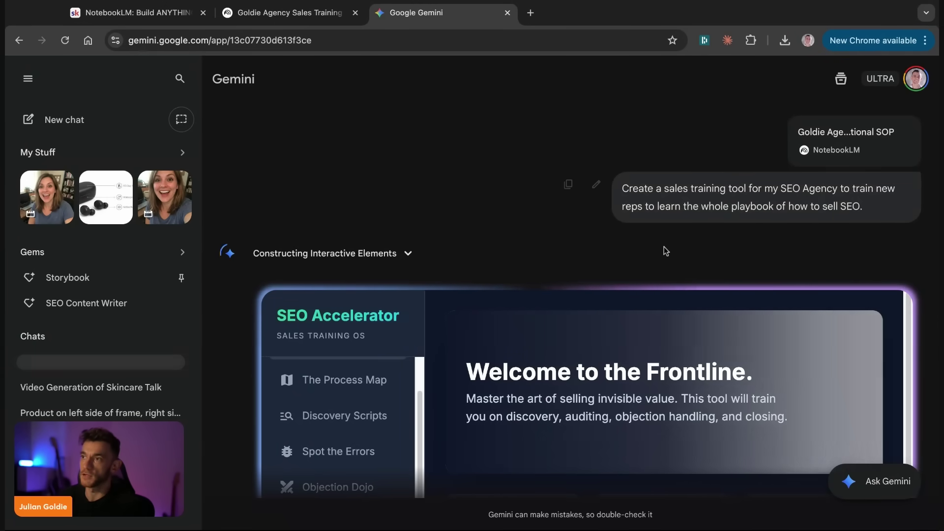
Step: Start a new Gemini chat with the Goldie sales training notebook attached and Canvas enabled
key("ctrl+t")
type("gemini.google.com/app")
key("Return")
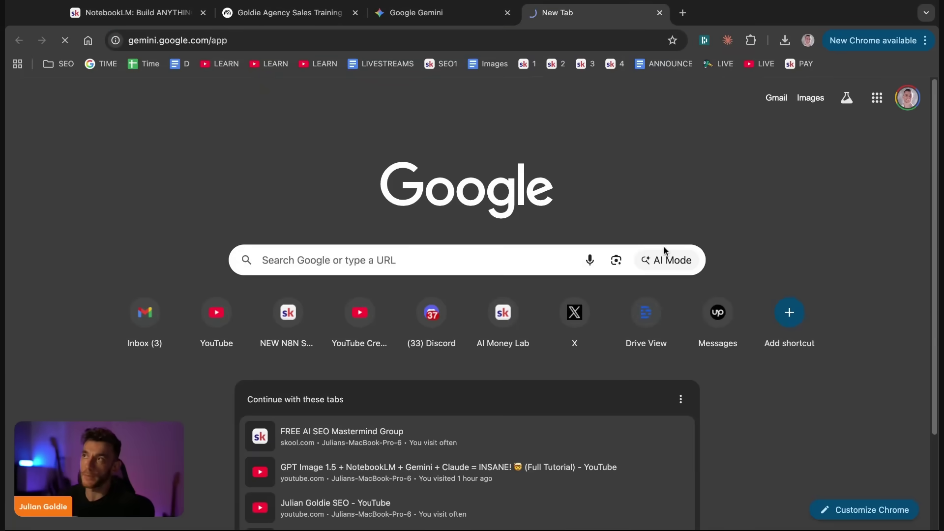
left_click(350, 309)
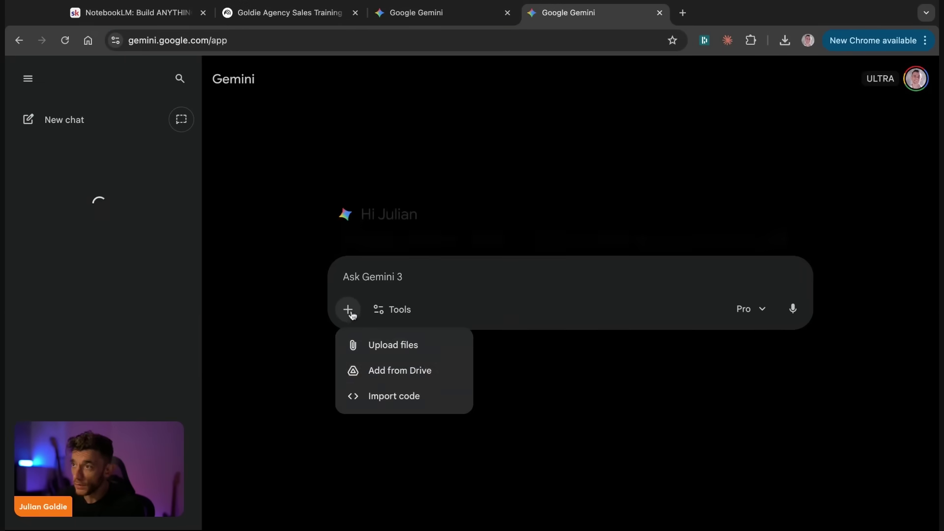
left_click(378, 448)
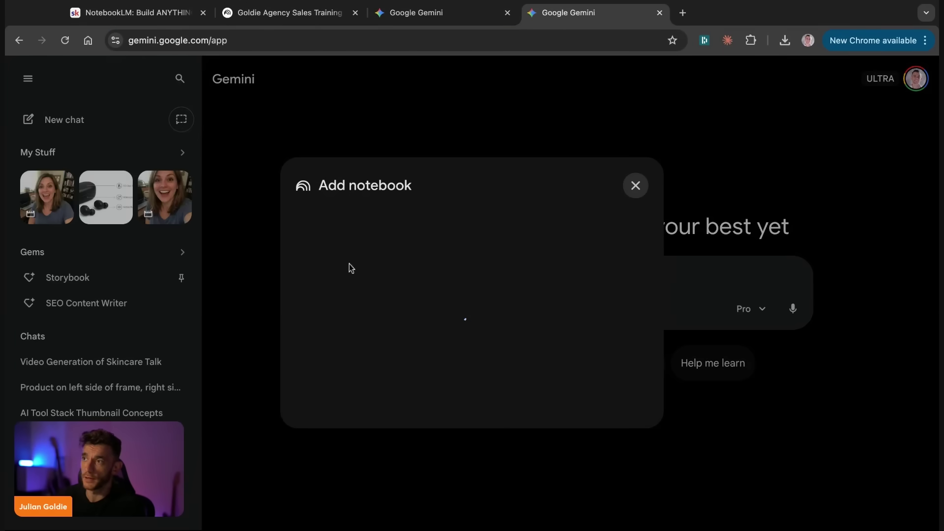
double_click(385, 214)
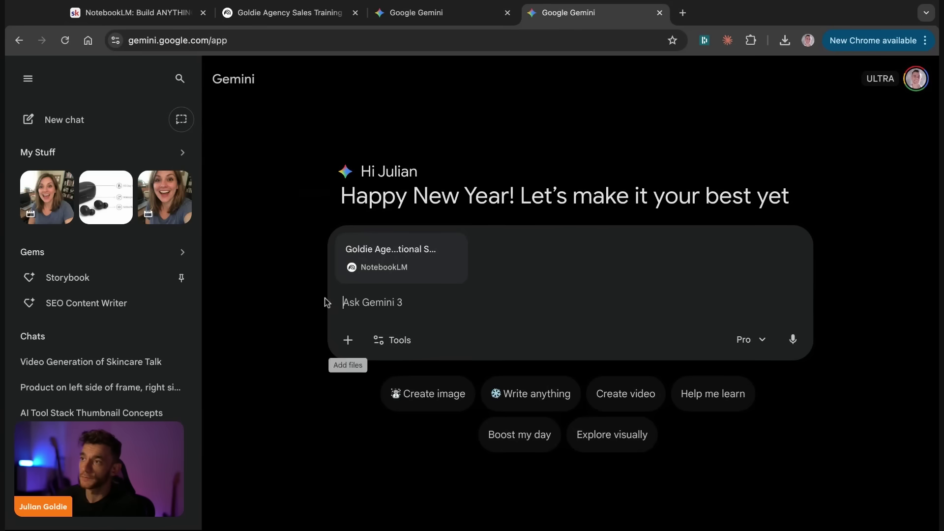
left_click(392, 340)
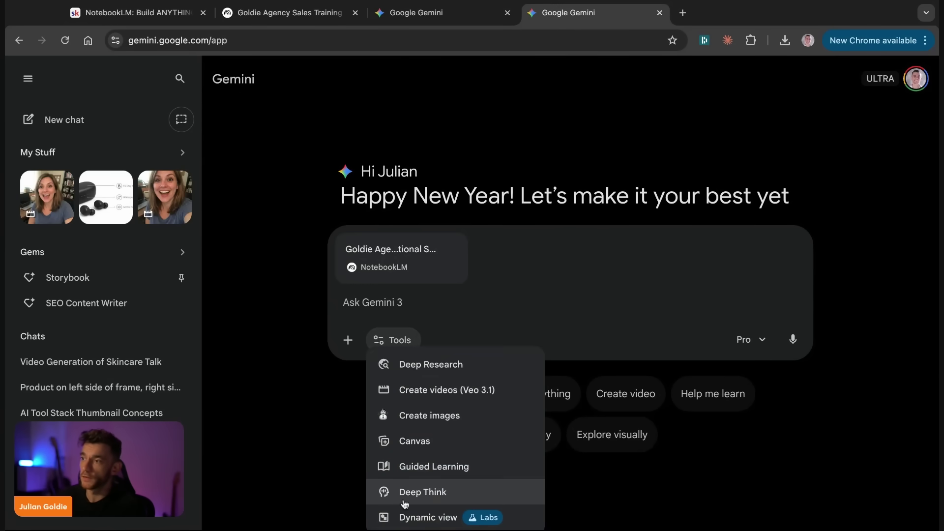
left_click(417, 440)
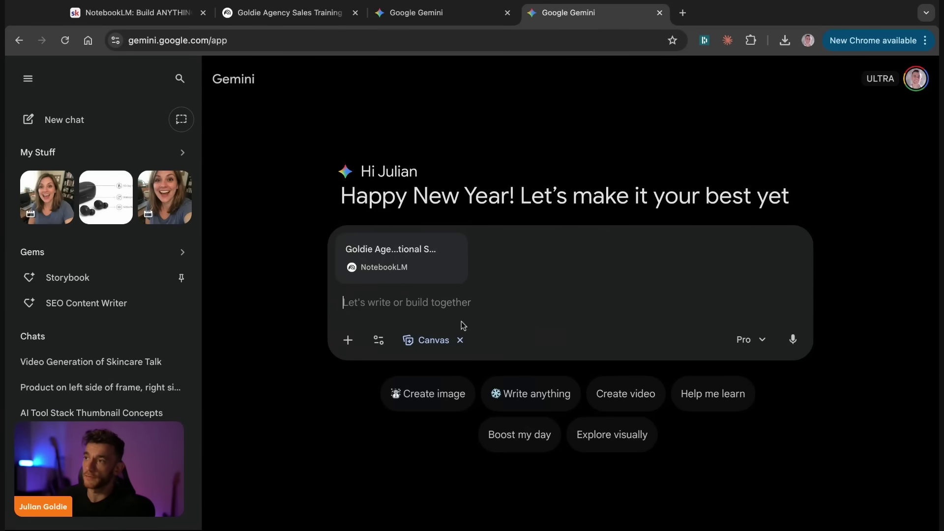
Step: Send a prompt asking for a game that helps people learn while having fun
type("Go b")
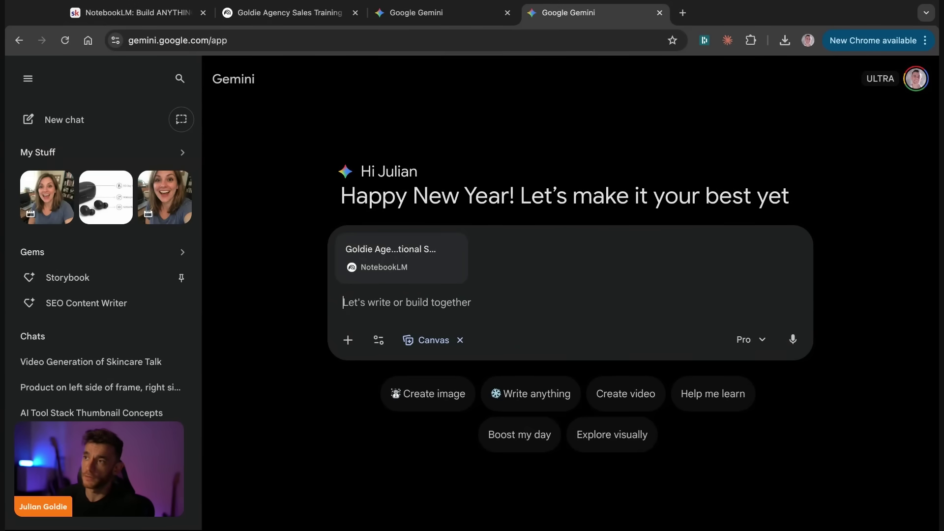
type("Build a quizgame for this")
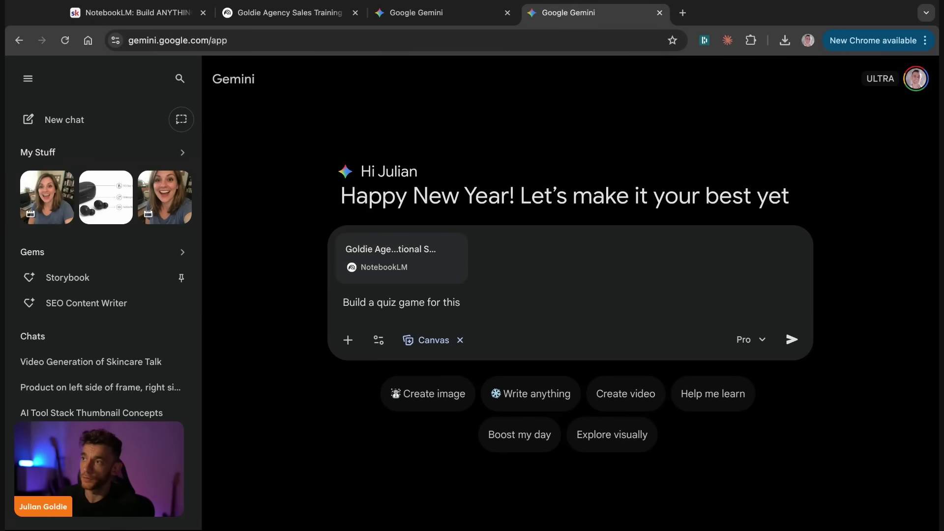
type("people learn SEO whilst")
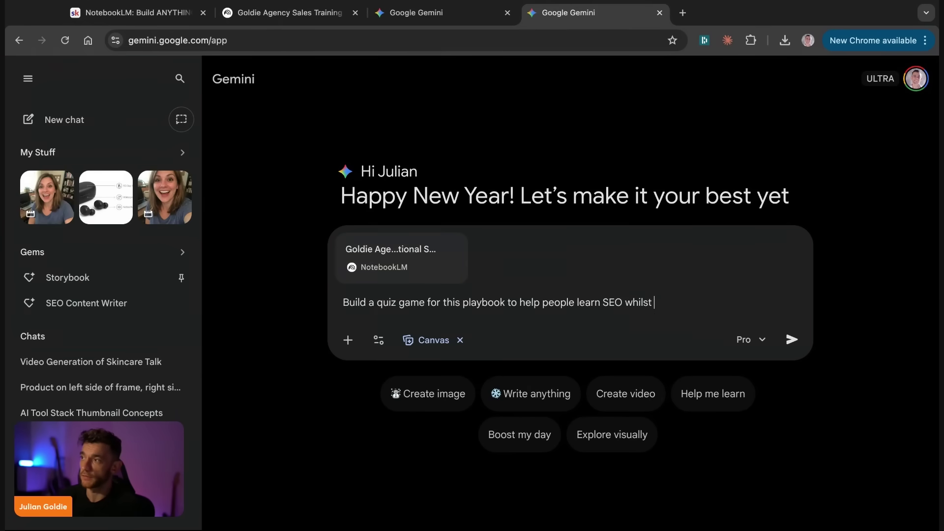
type("having fun")
key("Return")
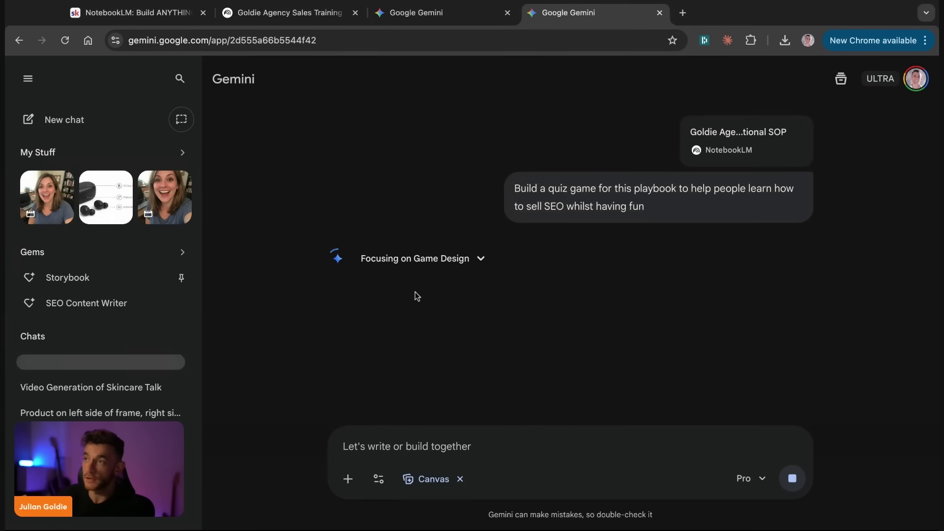
Step: Check the SEO Accelerator chat's progress and peek at Gemini's reasoning behind the app
left_click(443, 13)
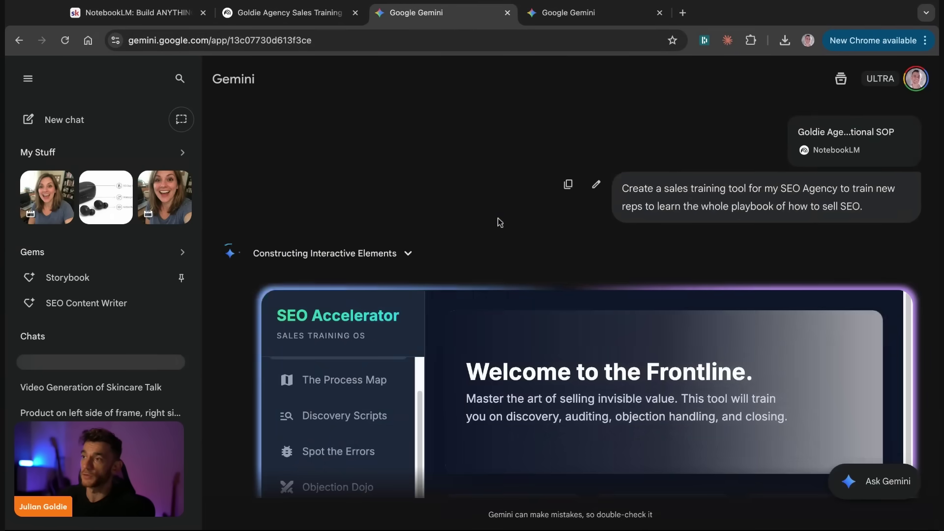
scroll(500, 219, "down", 3)
scroll(584, 249, "down", 2)
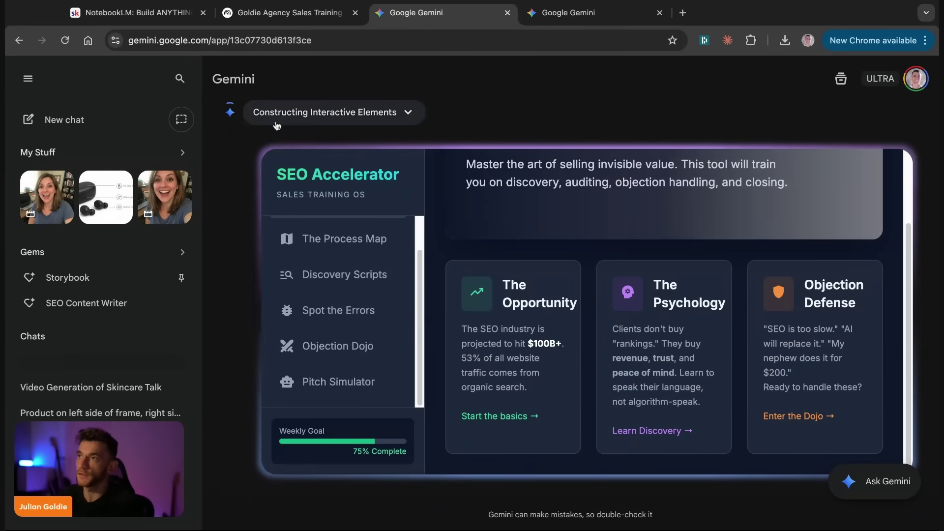
left_click(311, 109)
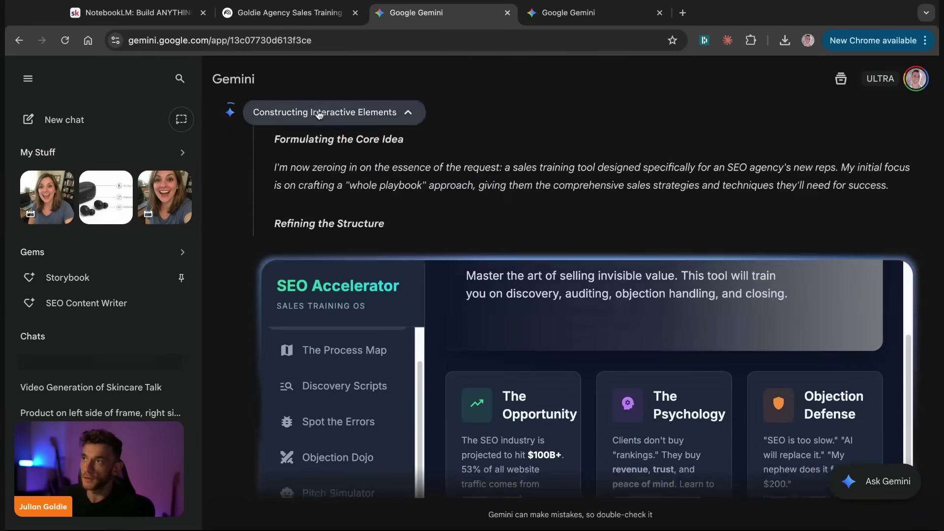
scroll(624, 270, "up", 2)
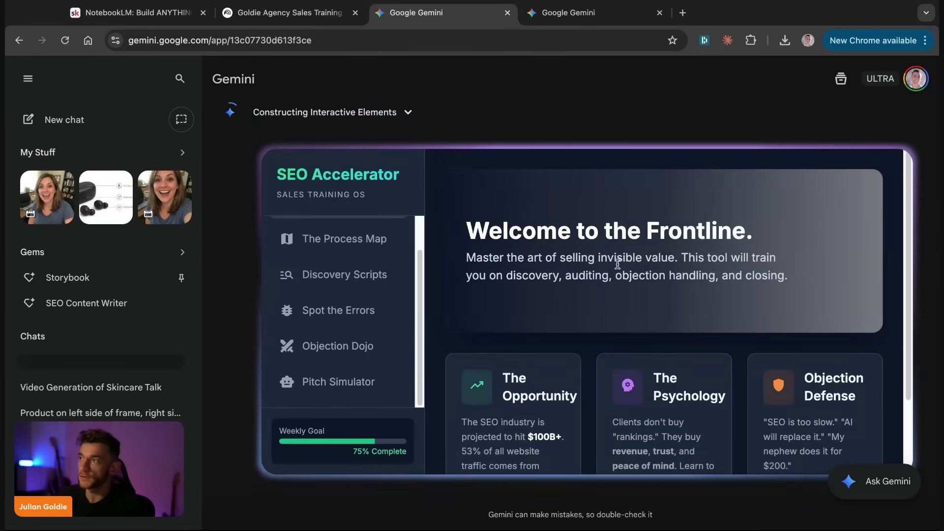
scroll(322, 204, "up", 3)
scroll(458, 262, "down", 3)
scroll(494, 247, "down", 2)
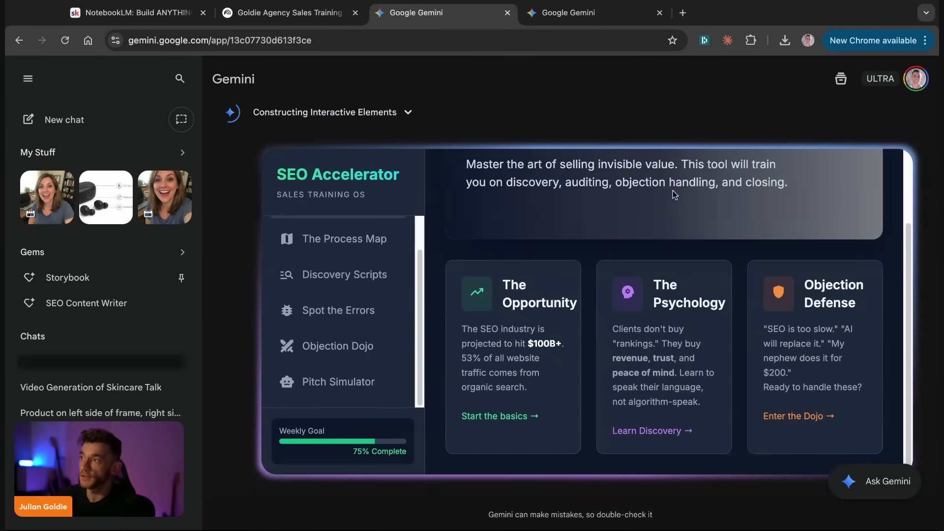
Step: Inspect the Sales Savage quiz game code, then return to the SEO Accelerator app
left_click(610, 14)
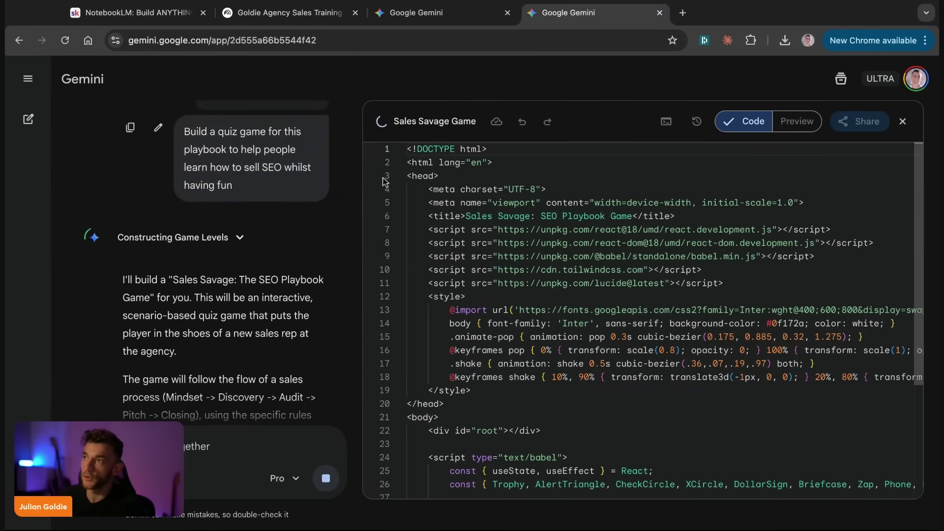
left_click_drag(445, 149, 568, 458)
left_click(162, 128)
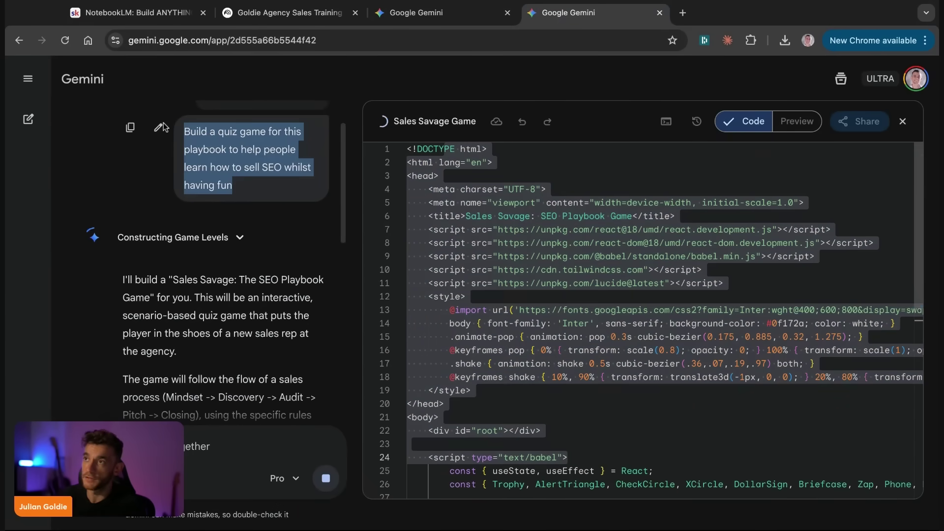
left_click(5, 360)
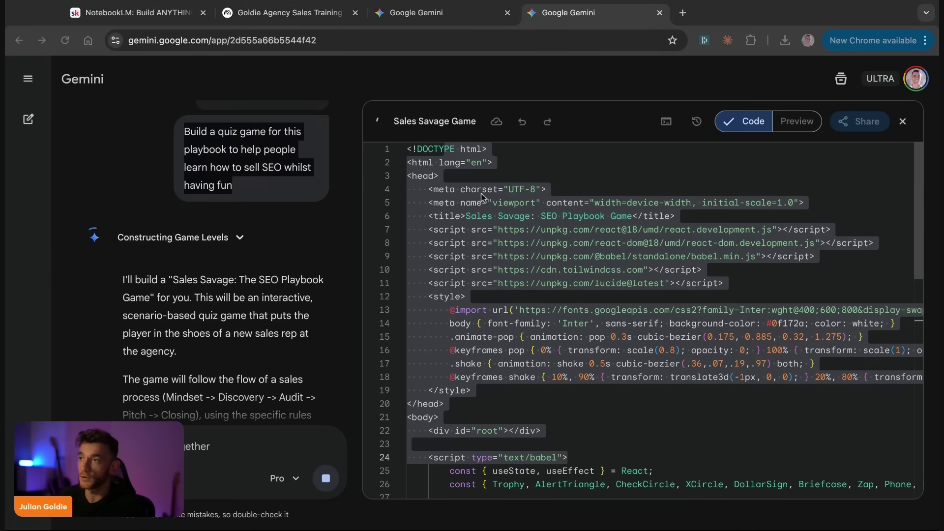
left_click(426, 14)
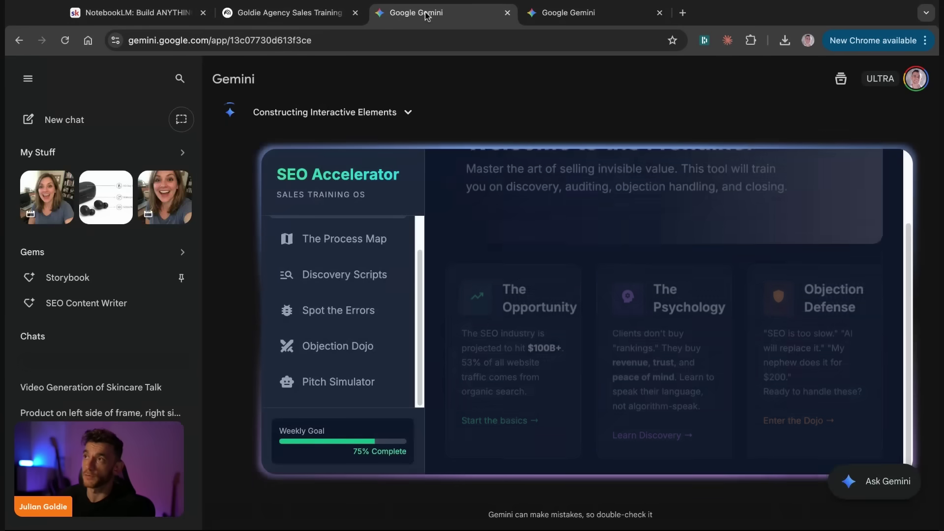
Step: Read the Skool lesson's Day 1 steps, highlighting the NotebookLM, New Notebook and naming lines
left_click(146, 15)
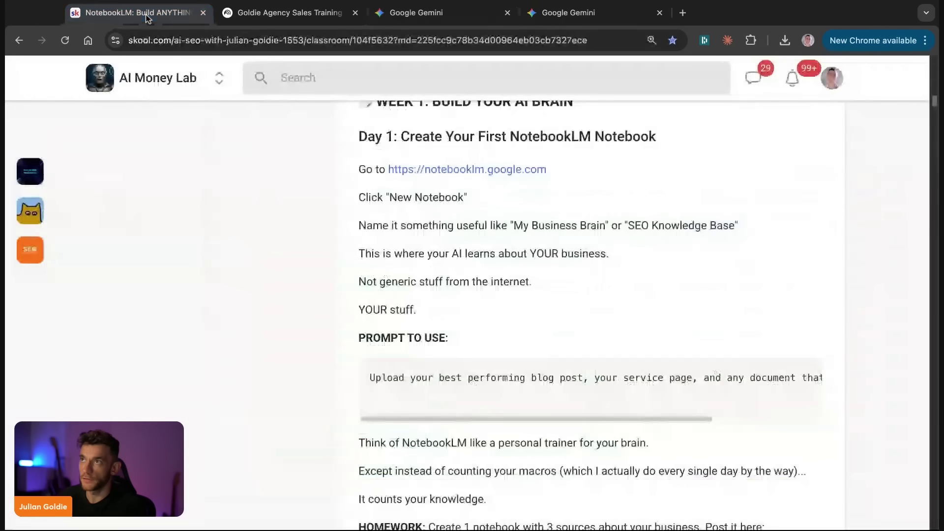
triple_click(352, 138)
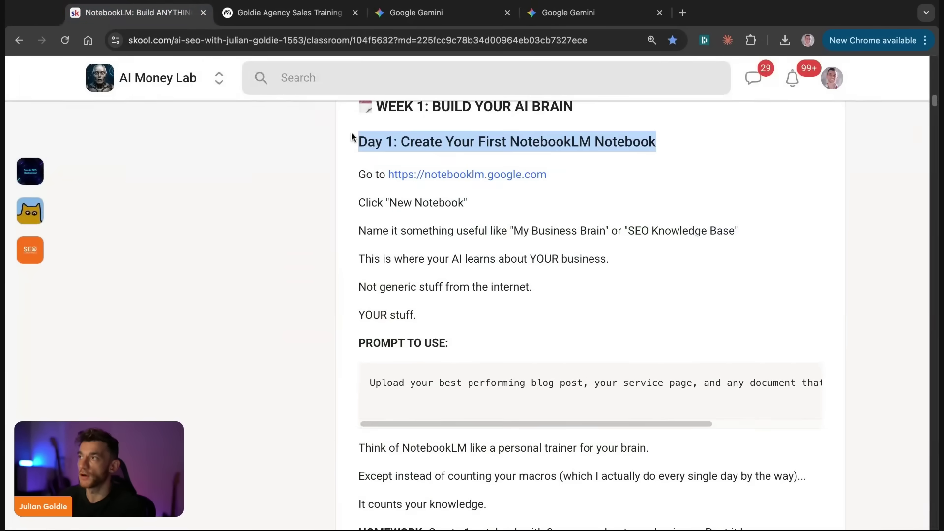
triple_click(362, 153)
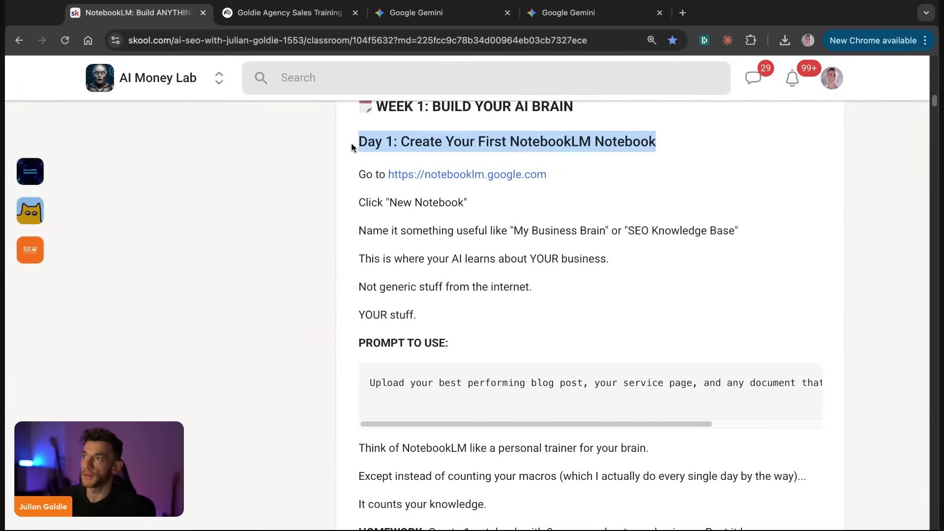
left_click_drag(425, 174, 350, 173)
triple_click(350, 174)
left_click_drag(343, 206, 513, 205)
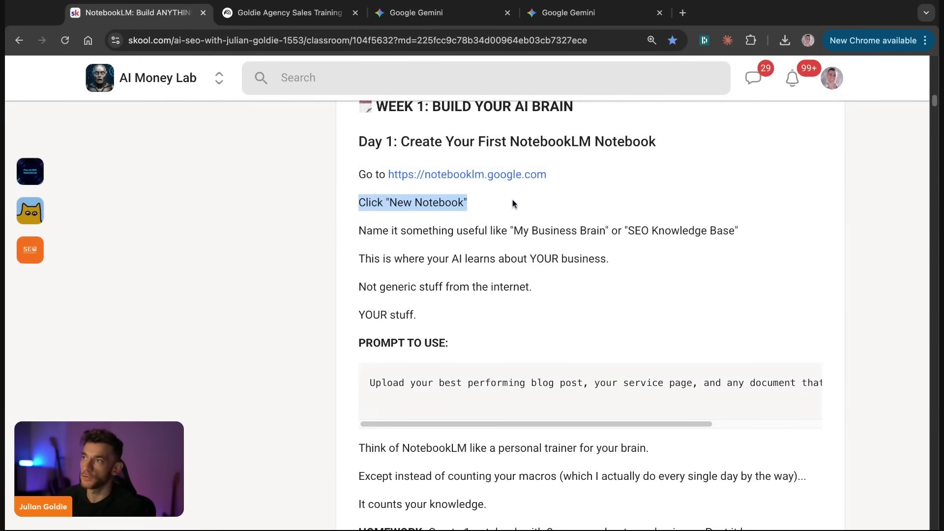
left_click_drag(334, 227, 782, 235)
left_click_drag(364, 259, 536, 314)
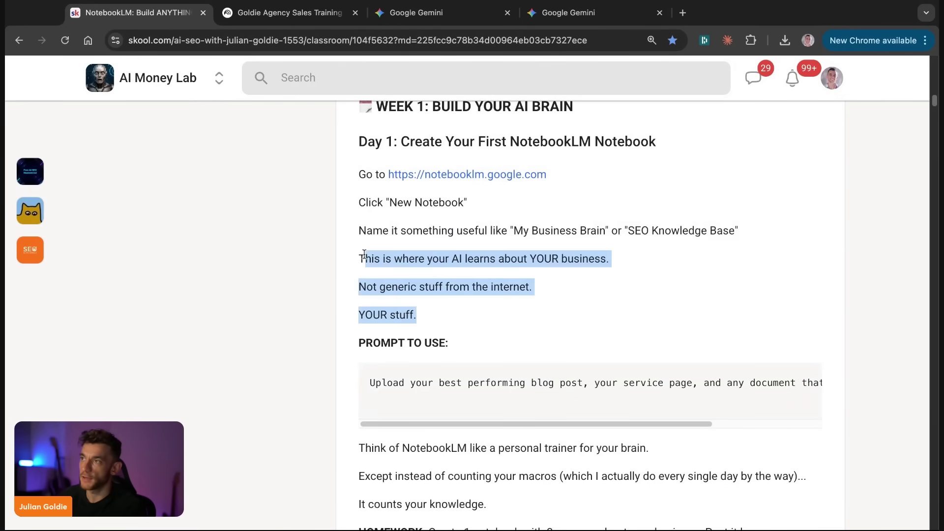
left_click(521, 250)
Step: Highlight the lesson's prompt wording and the 'Think of NotebookLM' passage
scroll(384, 109, "up", 1)
left_click_drag(361, 127, 787, 426)
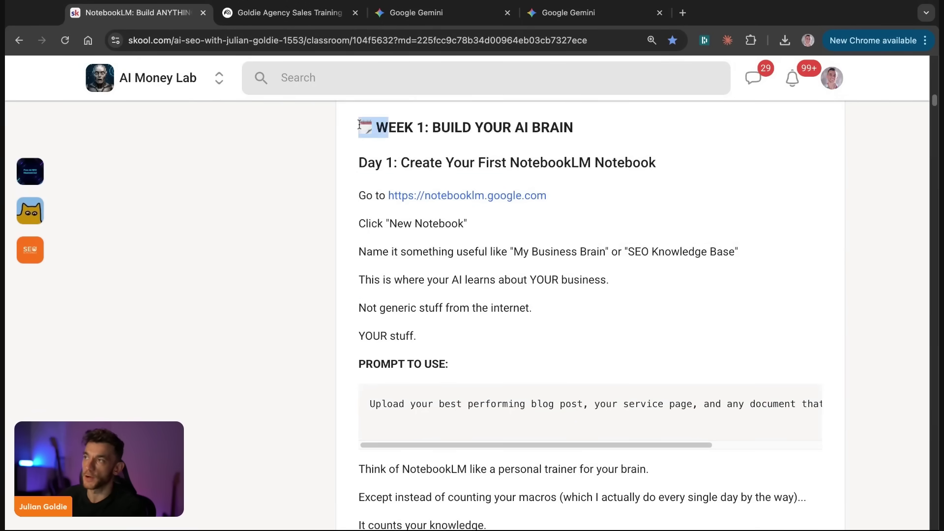
left_click(592, 434)
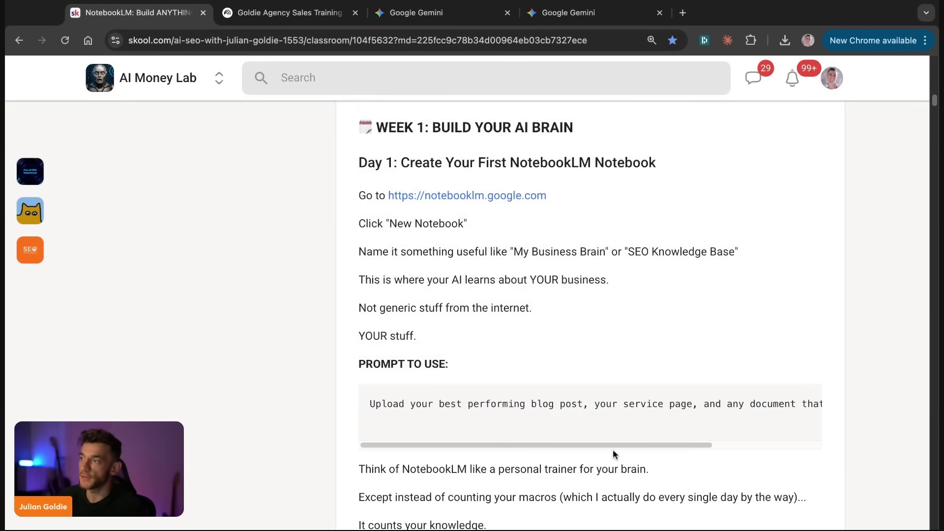
scroll(615, 445, "right", 3)
double_click(450, 404)
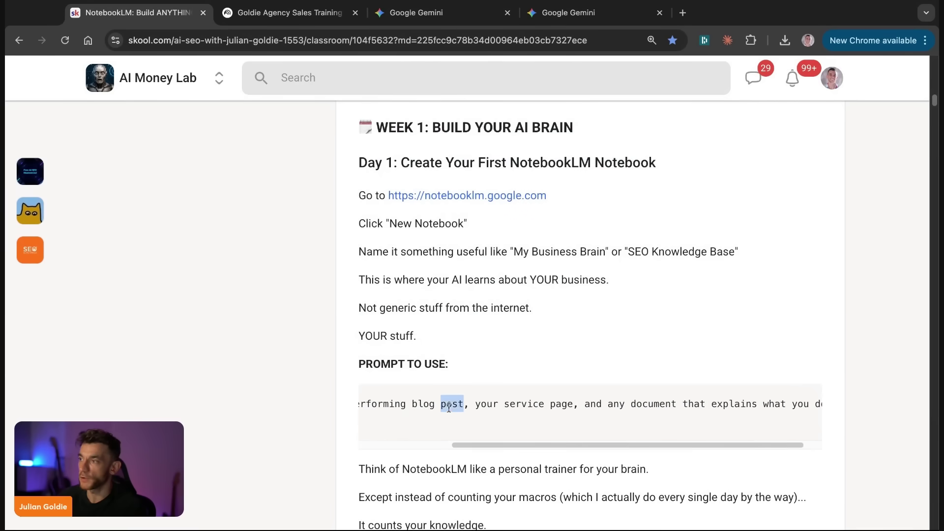
double_click(553, 403)
scroll(649, 443, "right", 1)
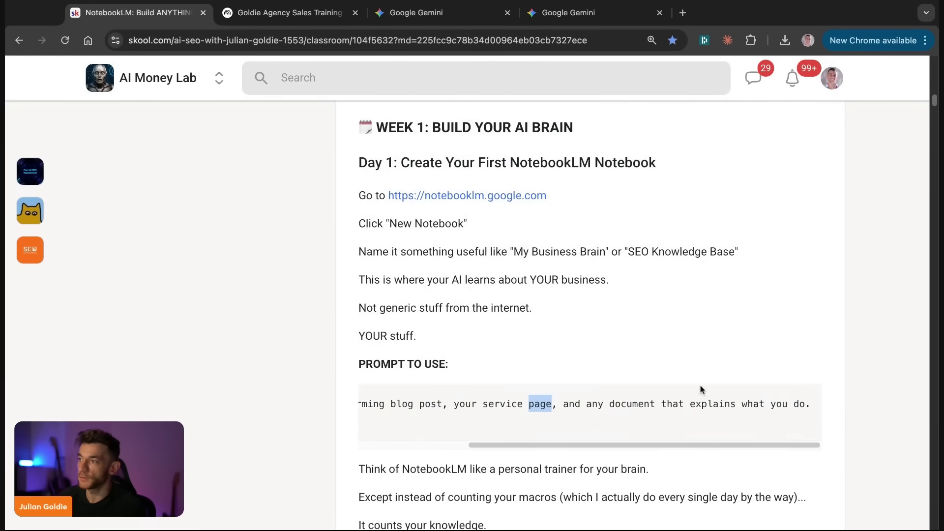
scroll(588, 400, "down", 3)
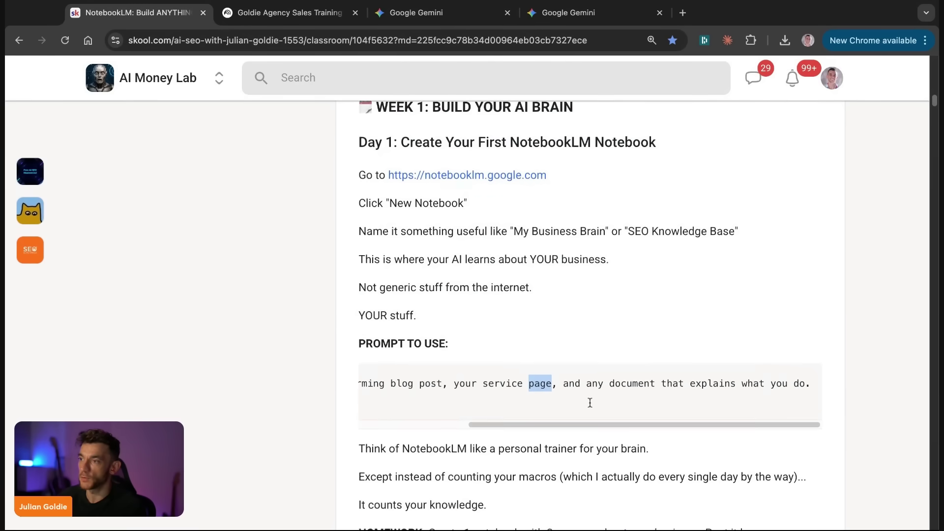
triple_click(344, 264)
left_click_drag(344, 264, 742, 396)
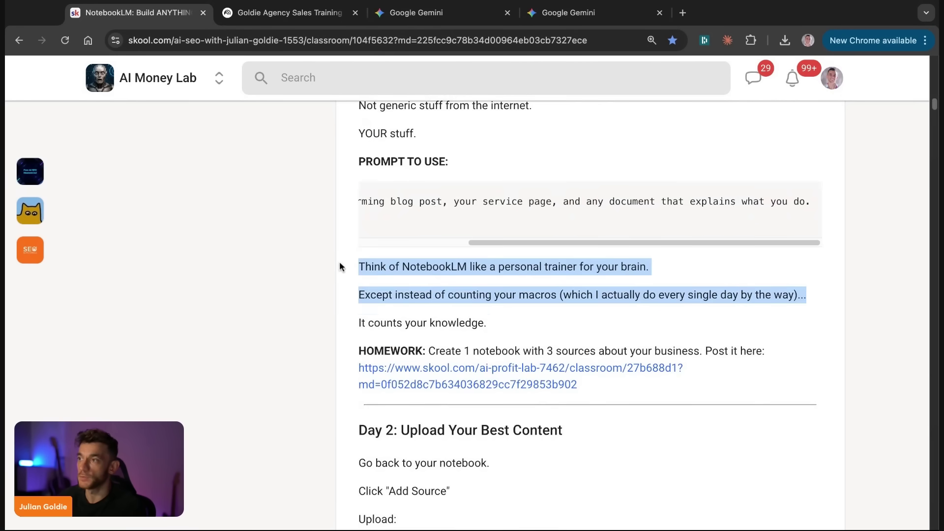
Step: Scroll the course page down past Day 27
scroll(675, 393, "down", 2)
scroll(675, 394, "down", 4)
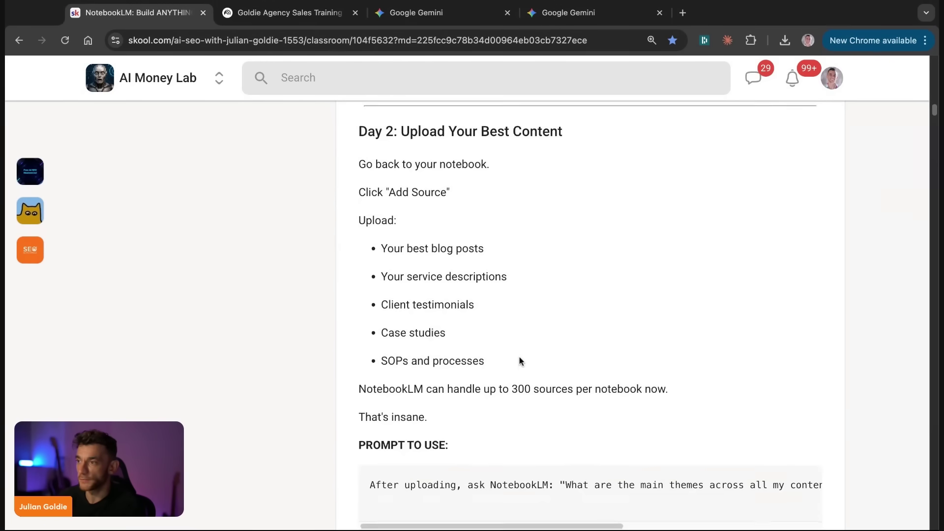
scroll(517, 369, "down", 10)
scroll(514, 370, "down", 20)
scroll(512, 373, "down", 20)
scroll(513, 372, "down", 15)
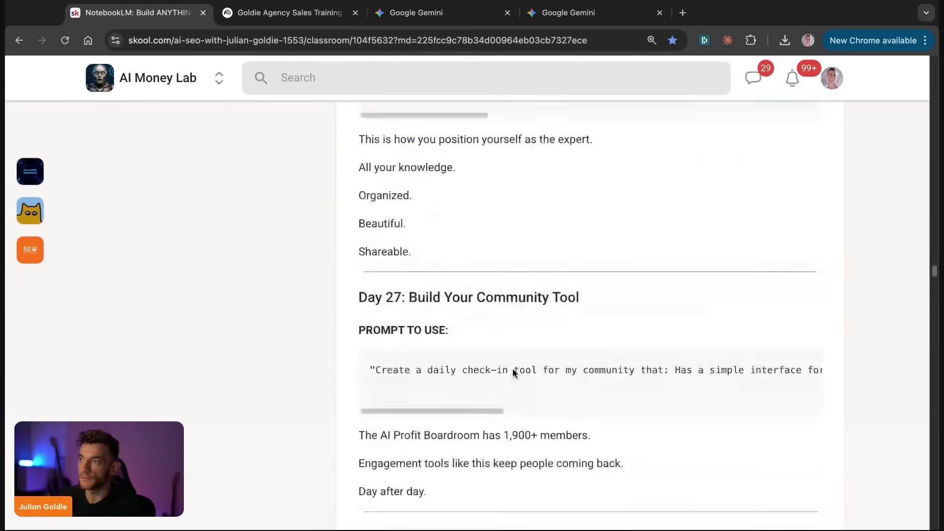
scroll(511, 372, "down", 15)
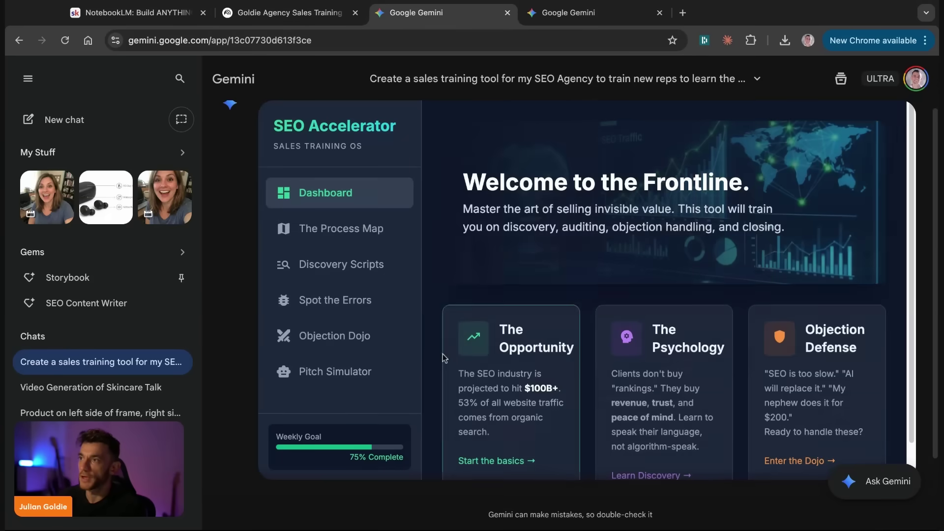
Step: Browse the app's Roadmap, Scripts and Dashboard views, then open The Process Map
left_click(346, 229)
left_click(347, 264)
left_click(320, 194)
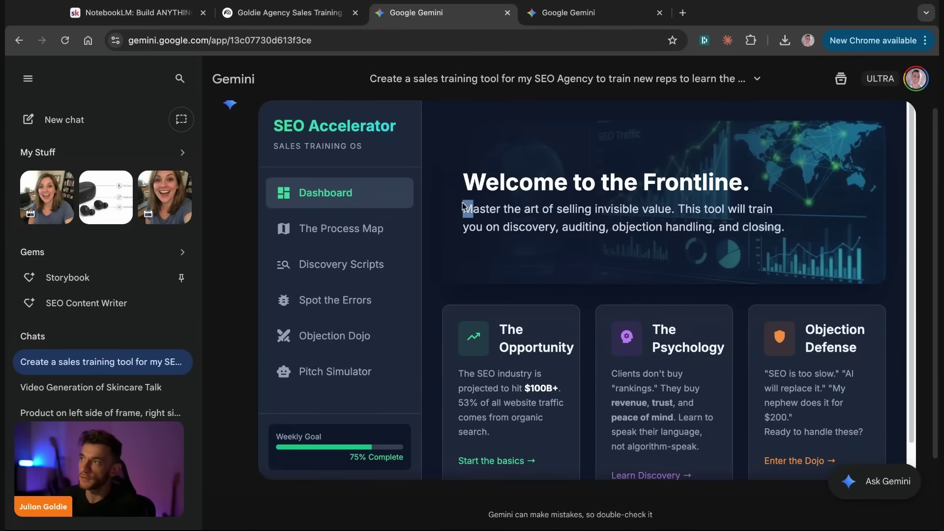
key("ctrl+shift+Right")
key("ctrl+shift+Right")
key("ctrl+shift+Right")
key("ctrl+shift+Right")
key("ctrl+shift+Right")
key("ctrl+shift+Down")
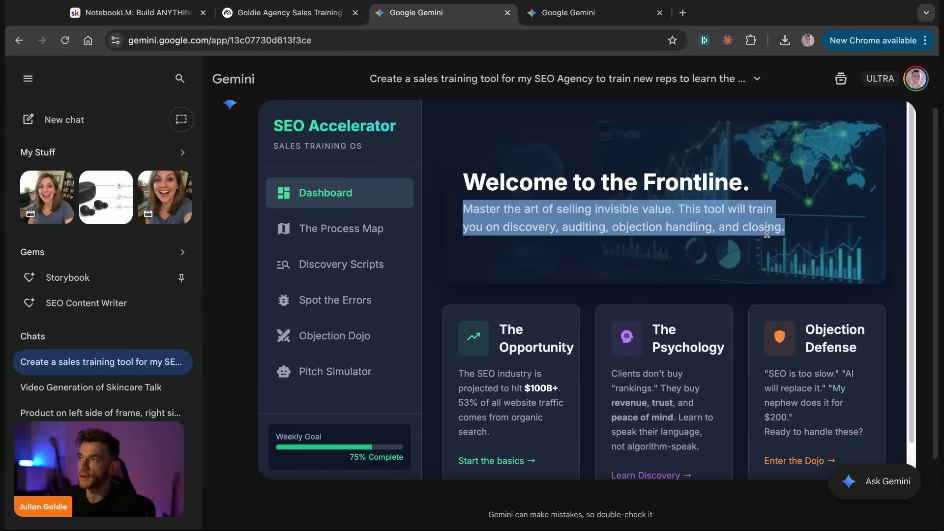
left_click(766, 233)
scroll(719, 311, "down", 1)
triple_click(658, 279)
left_click(731, 315)
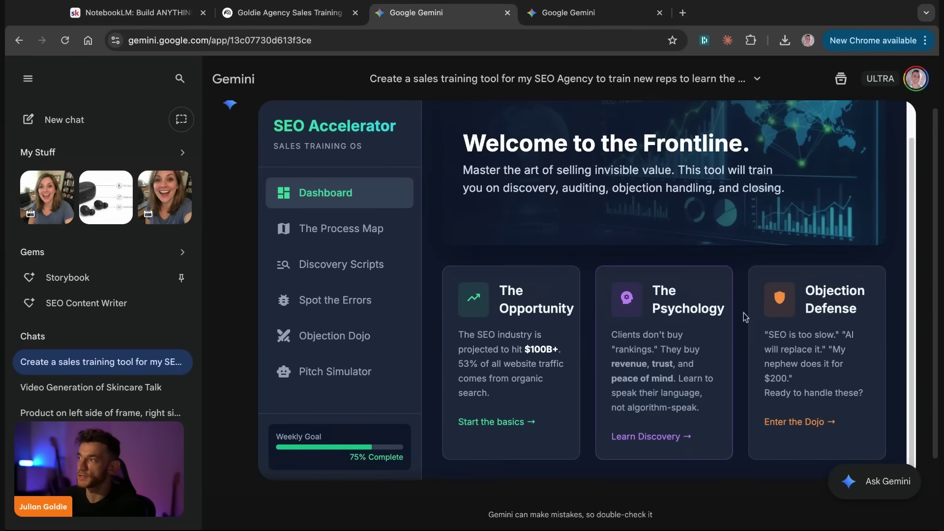
left_click(281, 236)
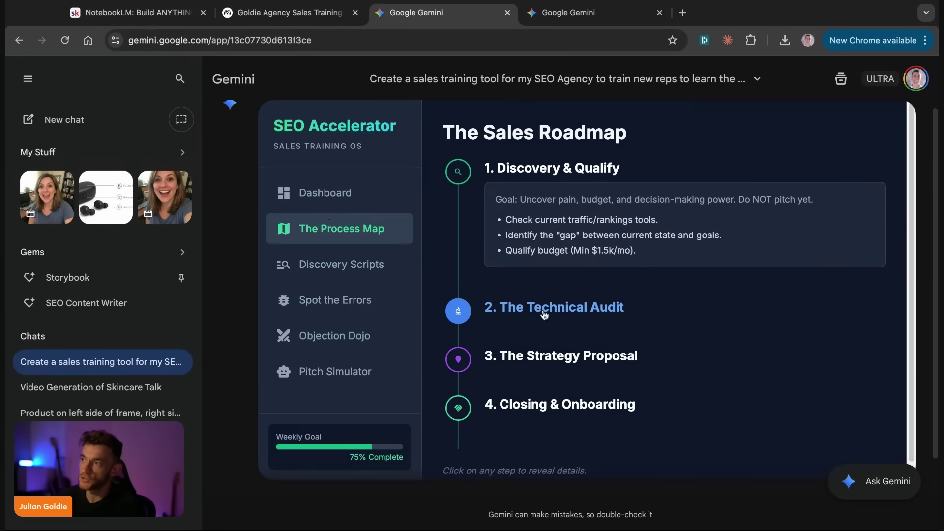
Step: Expand The Technical Audit and Closing & Onboarding roadmap steps, then zoom the page out
left_click(541, 307)
scroll(553, 422, "down", 4)
left_click(563, 391)
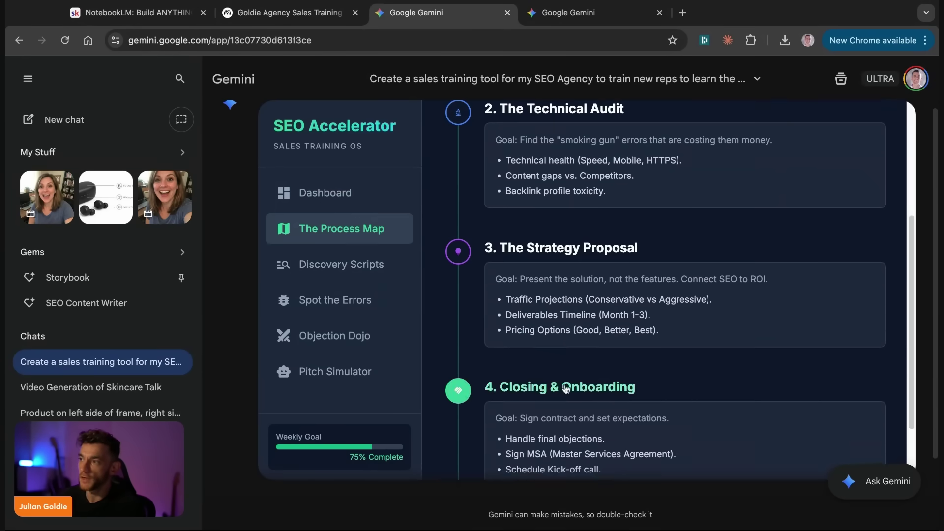
scroll(563, 391, "up", 4)
left_click_drag(458, 121, 627, 131)
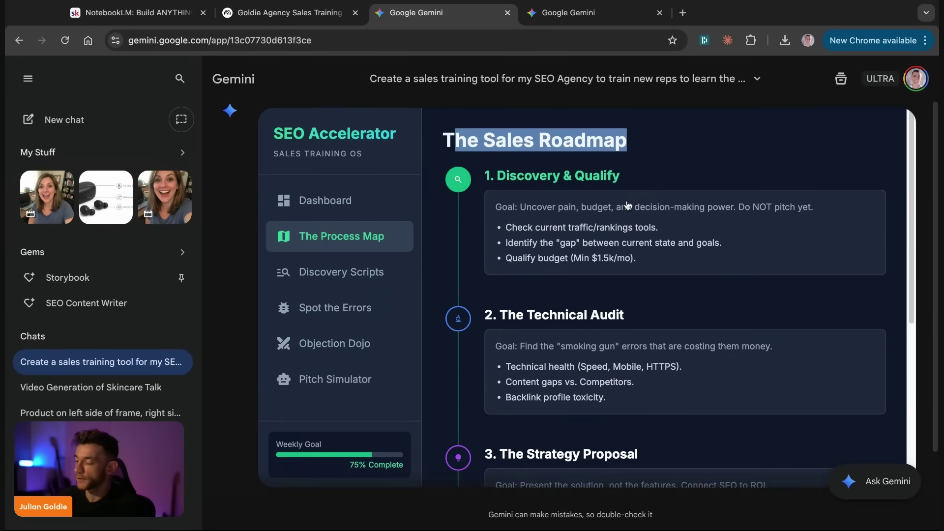
key("ctrl+minus")
key("ctrl+minus")
left_click(508, 134)
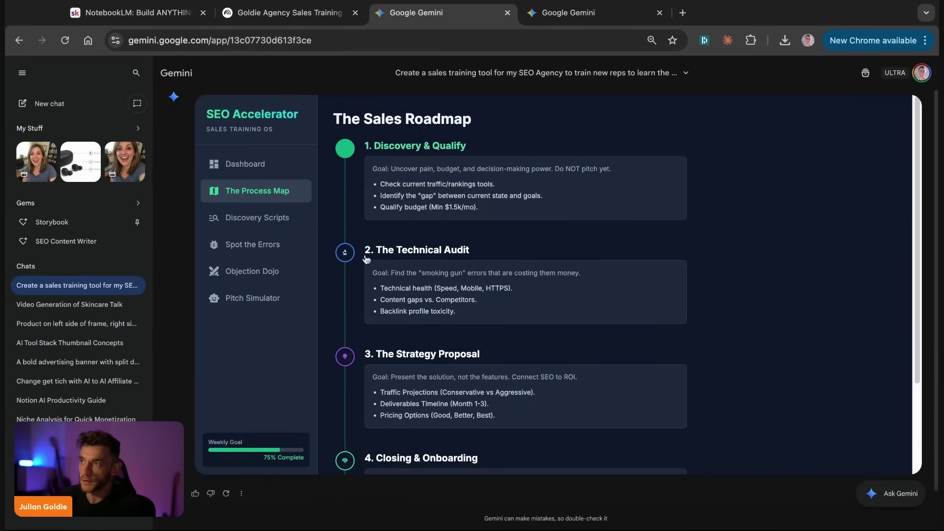
scroll(462, 295, "down", 3)
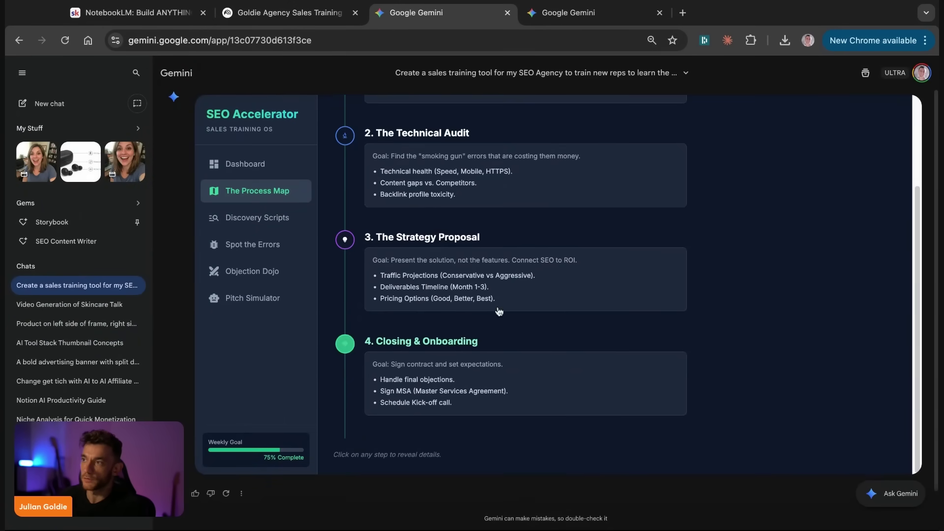
scroll(464, 319, "up", 3)
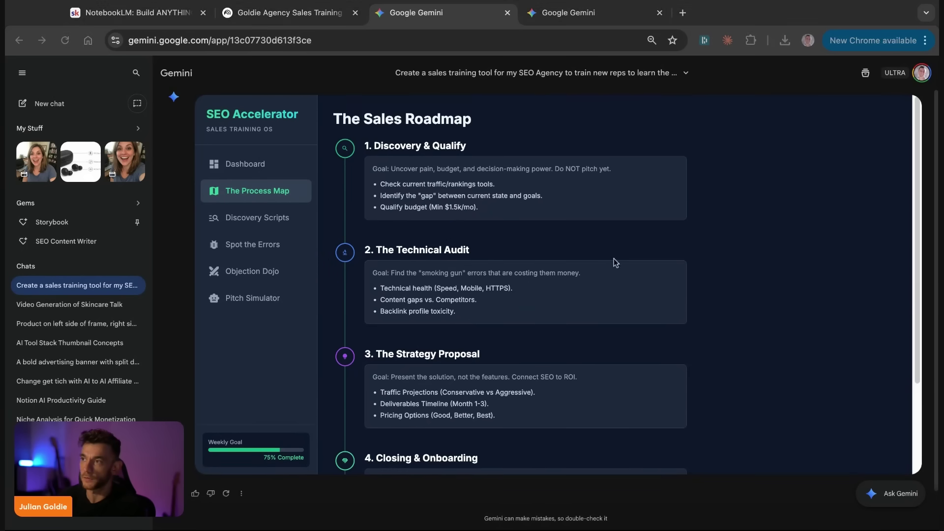
Step: Open the Sales SOP Google Doc in a new tab by searching 'sales sop'
key("ctrl+t")
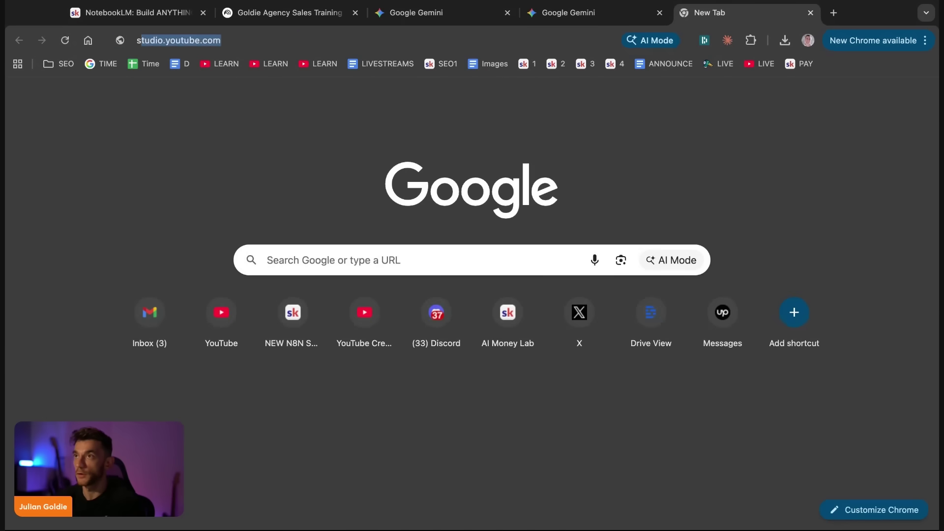
type("sales sop")
key("Return")
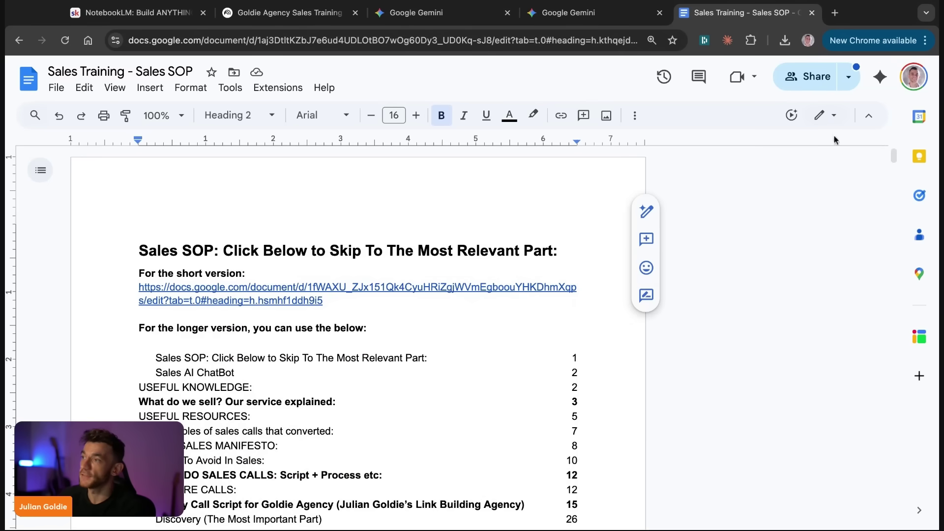
Step: Cycle through the course and NotebookLM tabs back to the Gemini apps
key("ctrl+Tab")
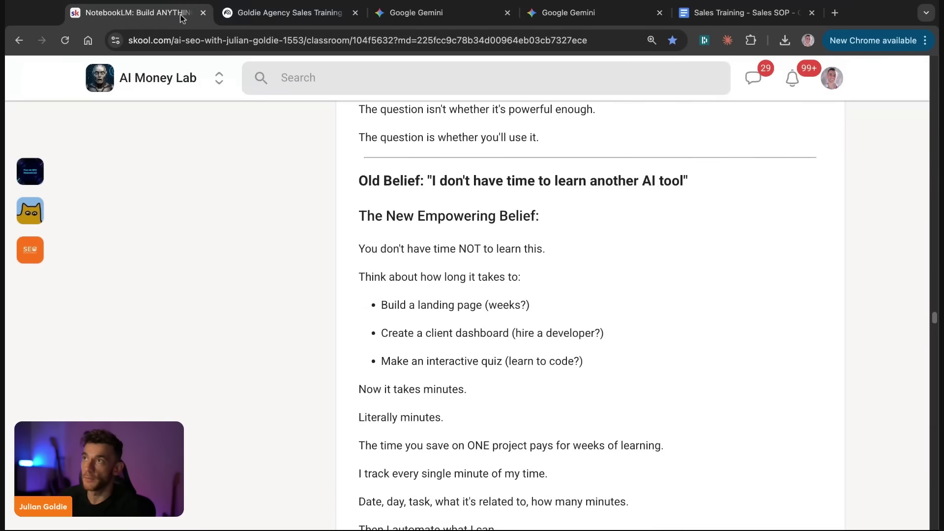
key("ctrl+Tab")
scroll(98, 340, "down", 1)
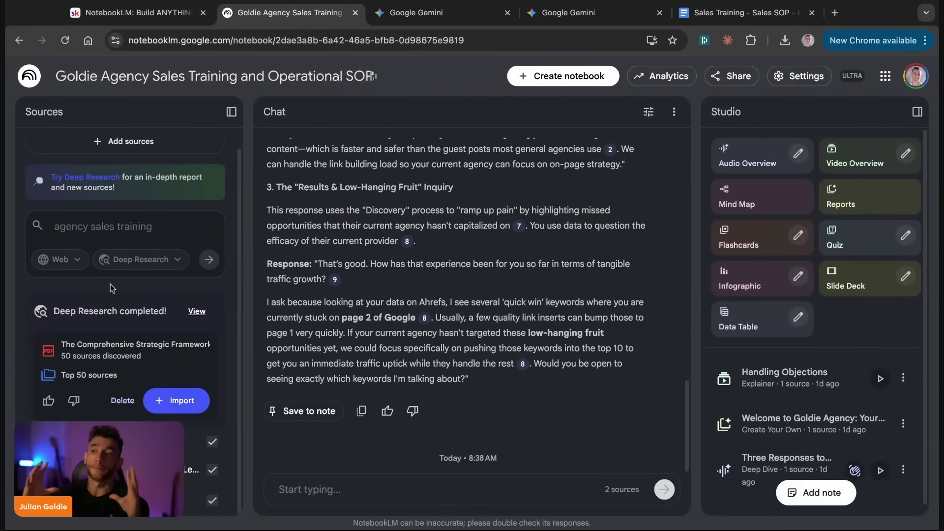
left_click(443, 14)
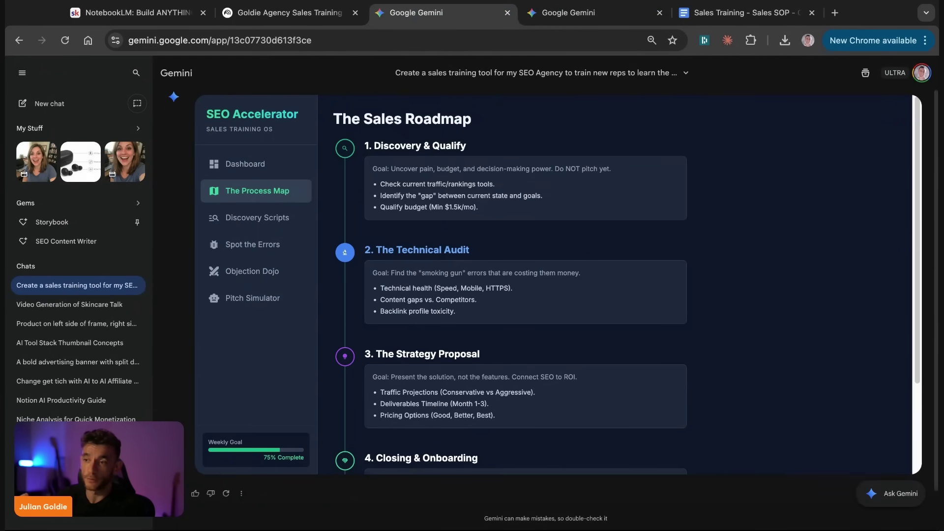
Step: In the Discovery Script Builder, toggle Business Goals, Pain & History and Customer Value focus areas
scroll(462, 308, "down", 3)
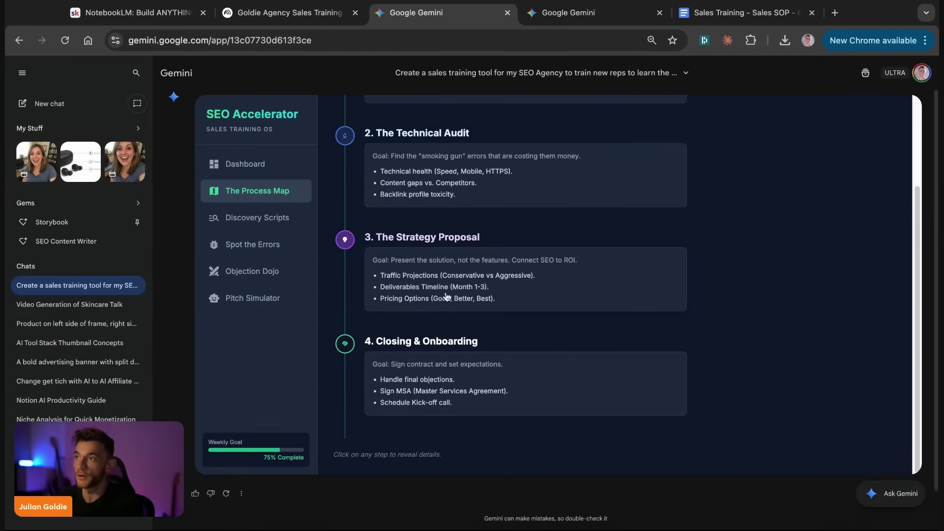
scroll(322, 246, "up", 3)
left_click(285, 204)
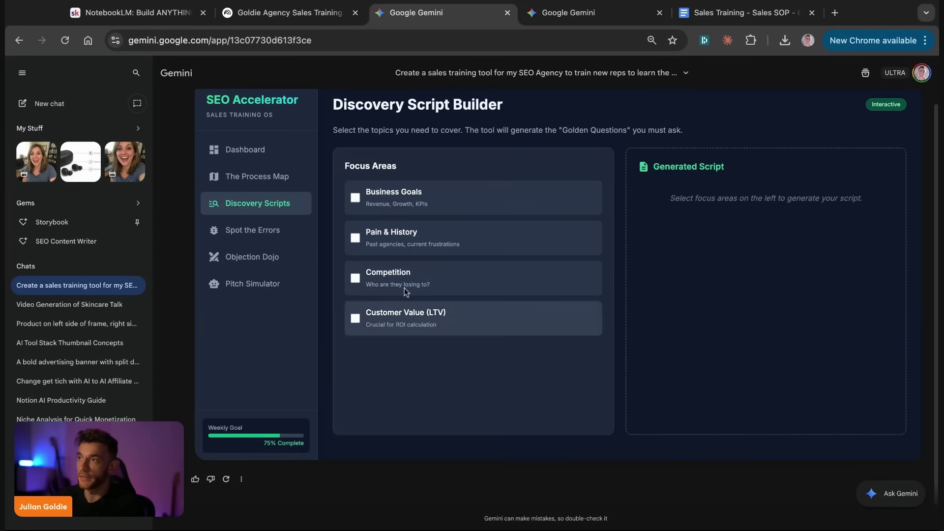
left_click(420, 203)
left_click(422, 241)
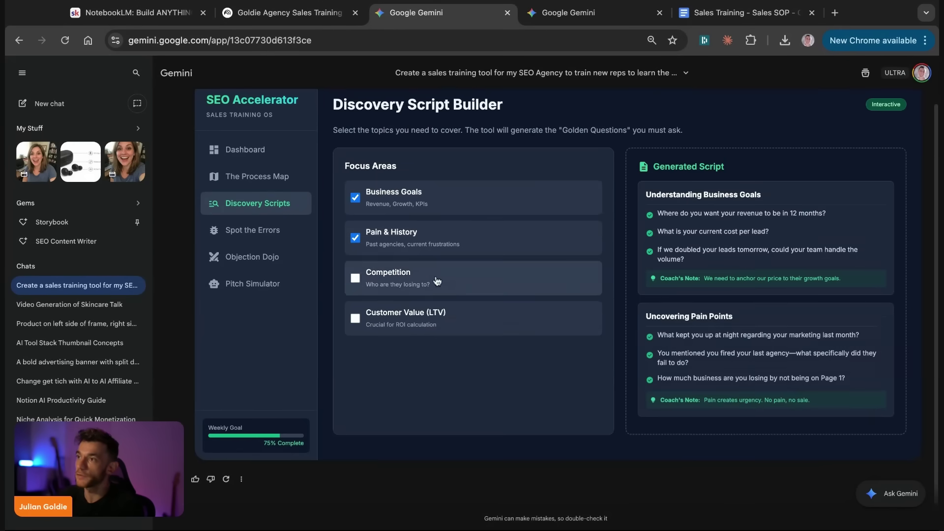
left_click(430, 278)
left_click(430, 314)
left_click(427, 279)
left_click(408, 237)
left_click(396, 196)
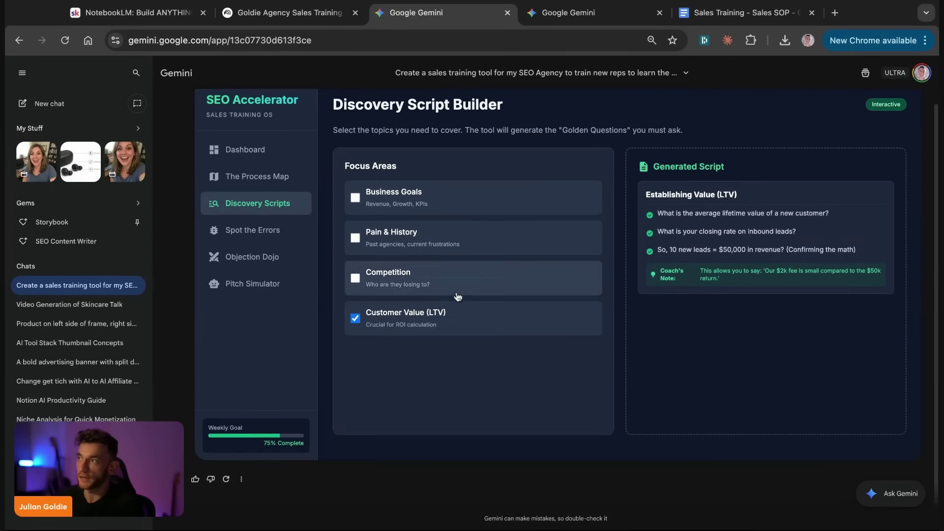
left_click(411, 204)
left_click(420, 241)
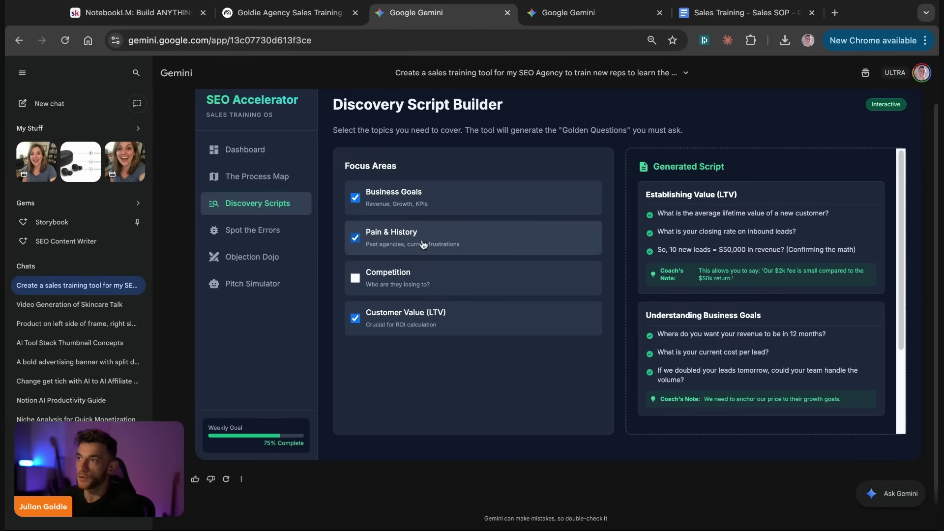
left_click(416, 199)
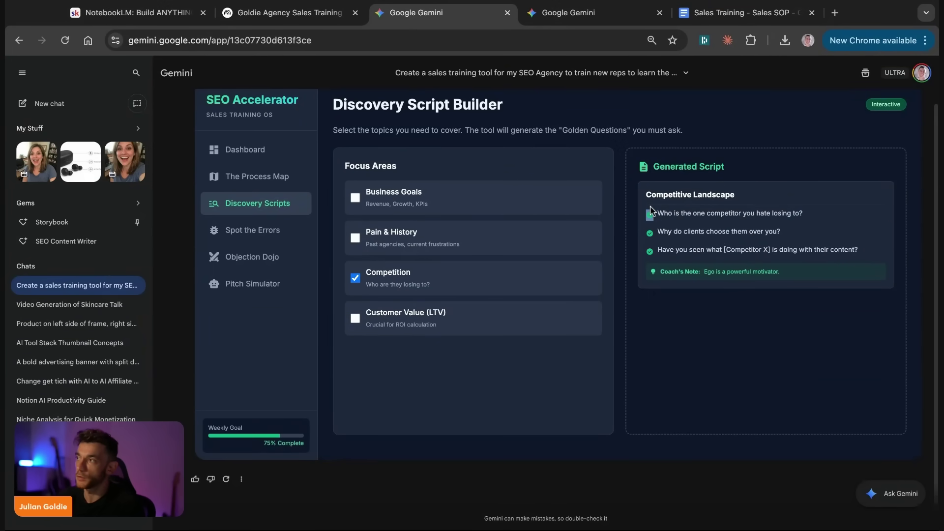
Step: Review the competitor questions, swap Competition for Customer Value (LTV), and open Spot the Errors
left_click_drag(650, 210, 787, 212)
left_click_drag(722, 231, 729, 231)
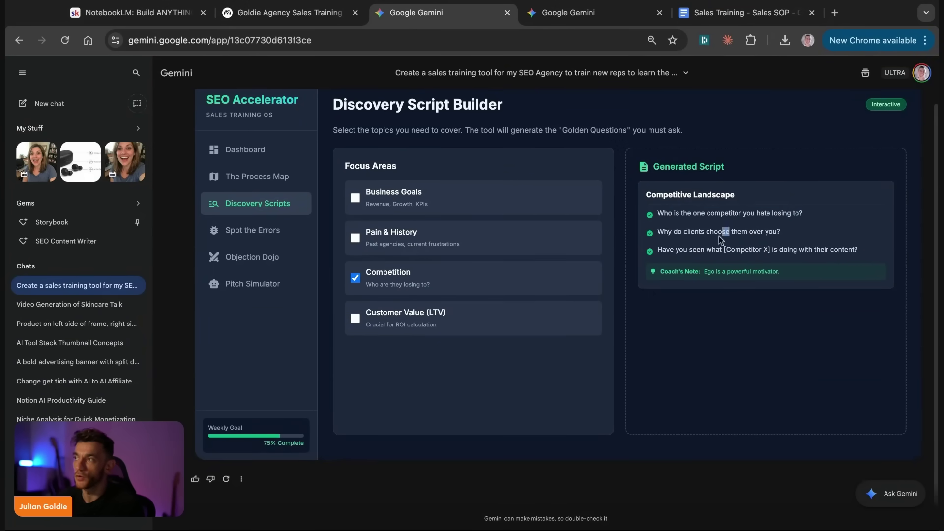
triple_click(728, 230)
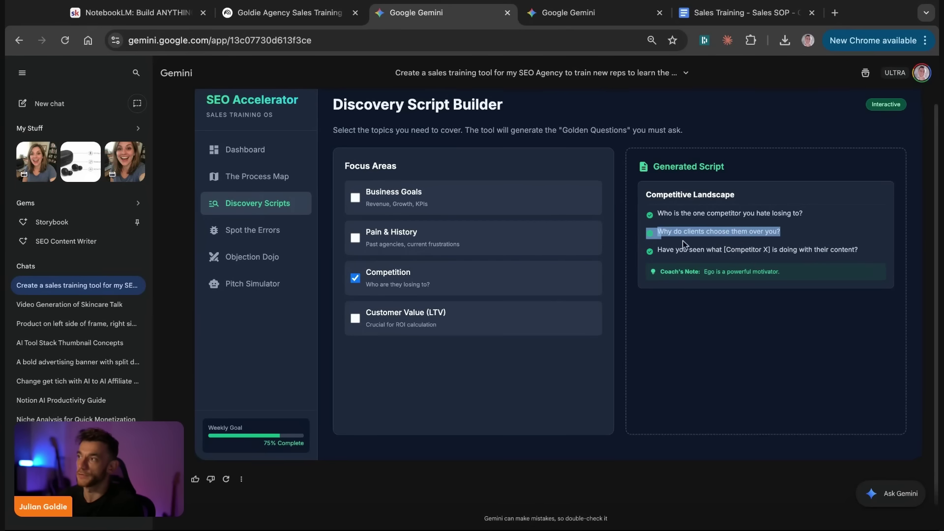
triple_click(698, 251)
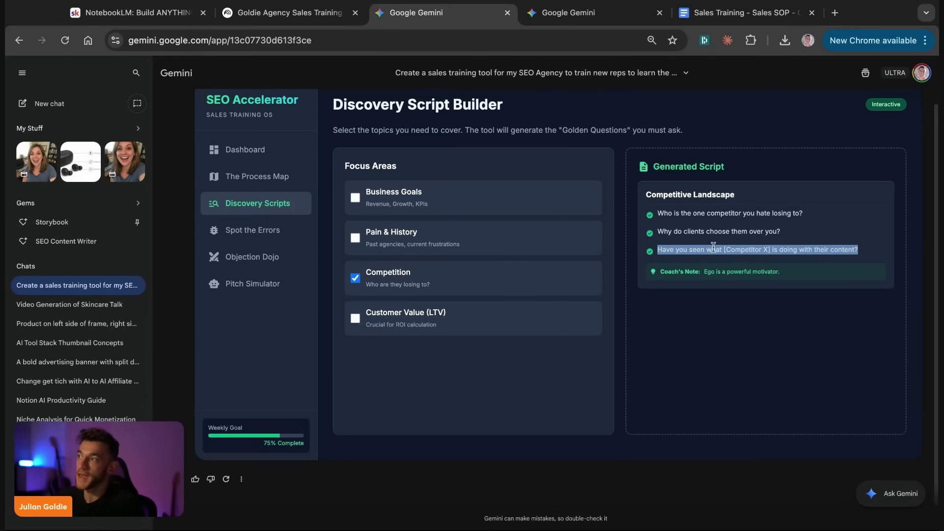
left_click(435, 317)
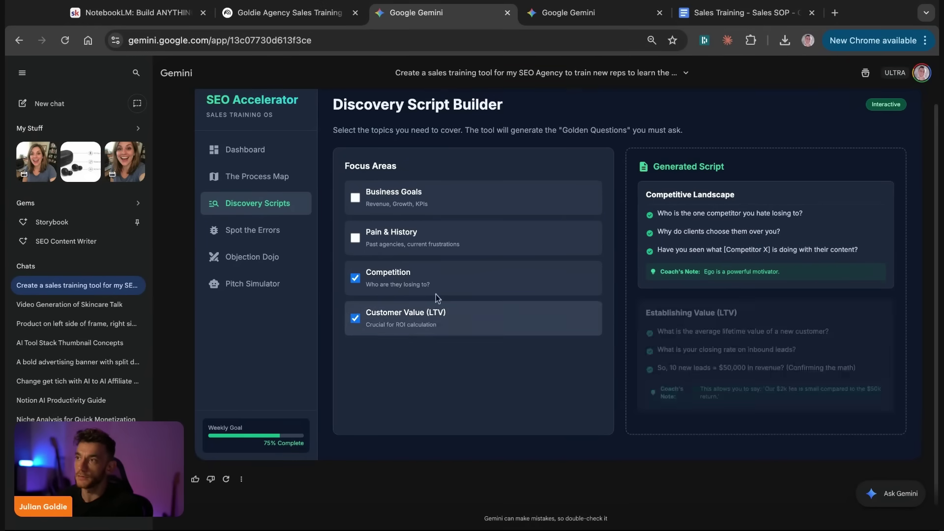
left_click(437, 292)
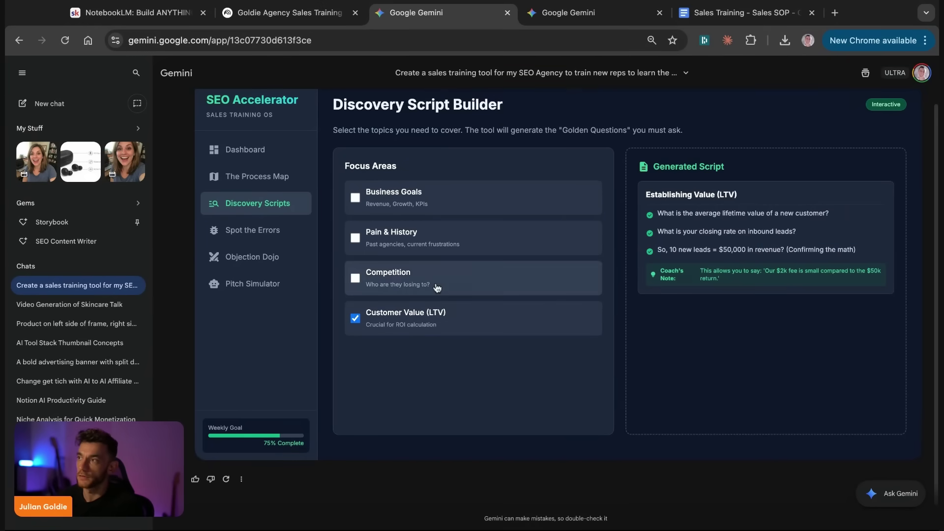
left_click(270, 232)
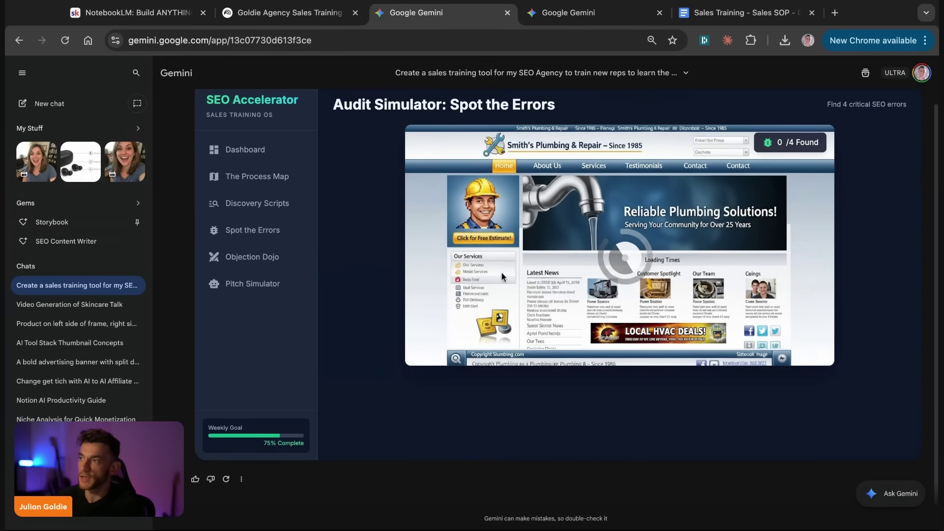
Step: Flag the slow-loading spinner and cut-off mobile content as SEO errors
scroll(345, 233, "up", 1)
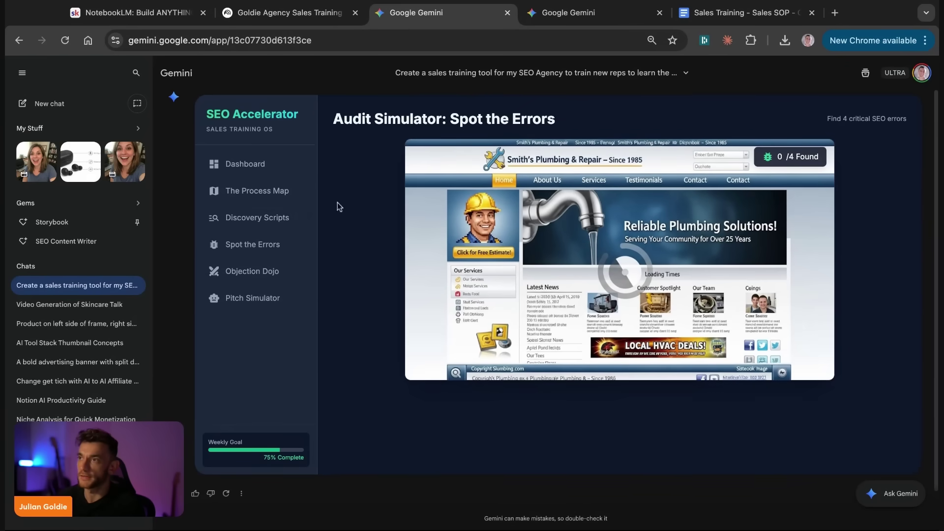
left_click_drag(336, 109, 575, 105)
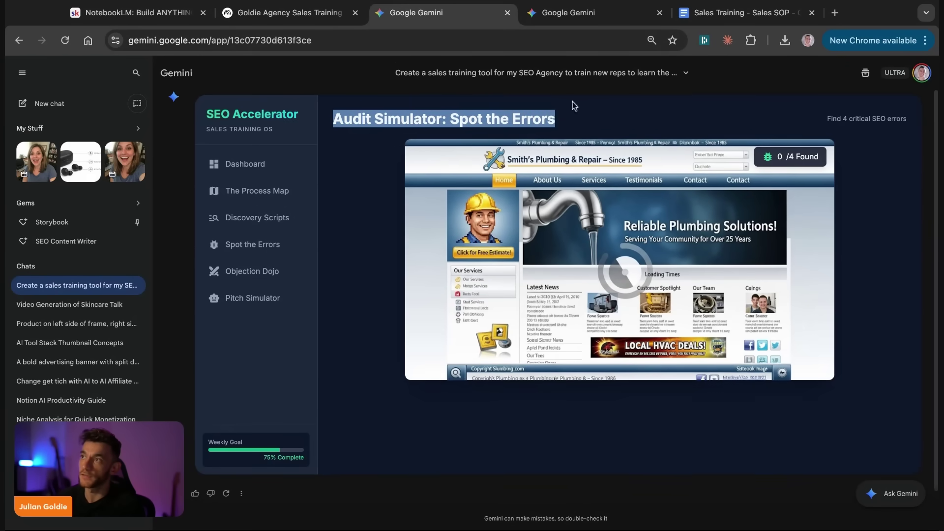
left_click(654, 247)
left_click(648, 276)
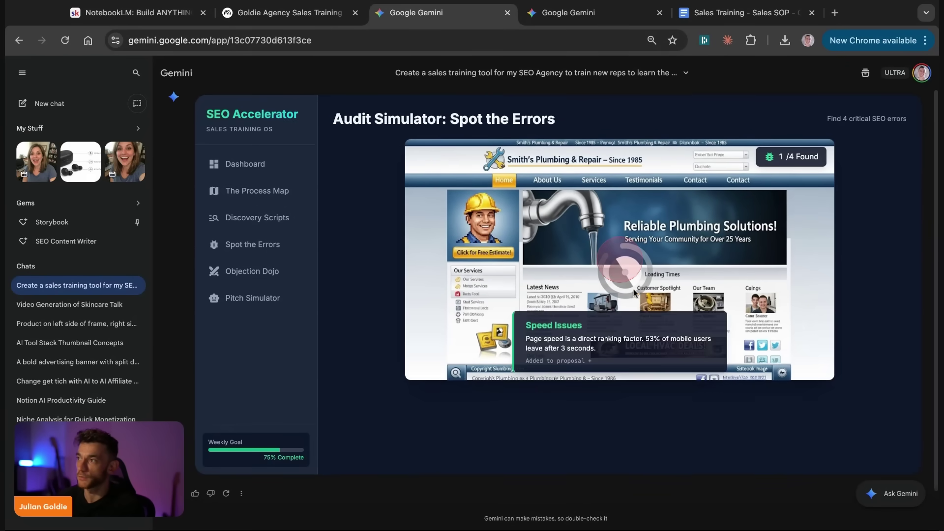
left_click(655, 358)
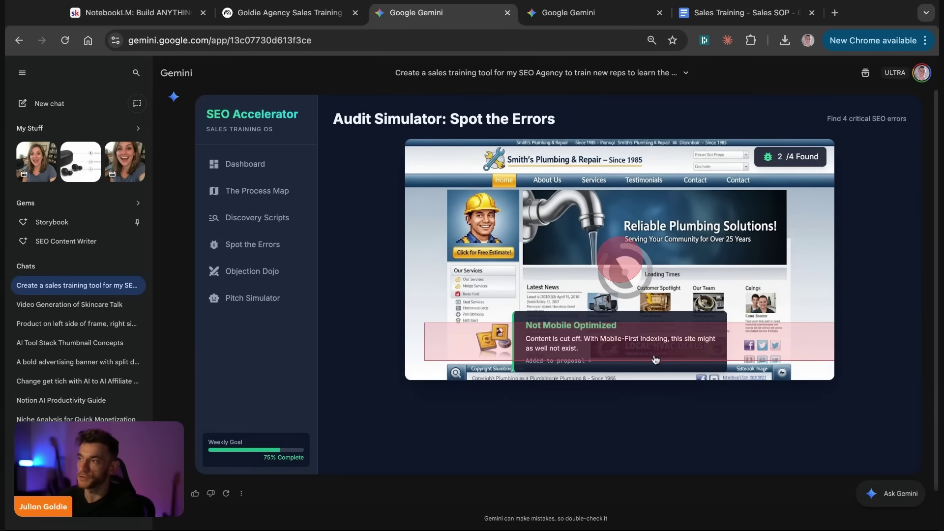
Step: Flip the 'Won't AI kill SEO?' card in Objection Dojo, then open the Sales Simulator
left_click(252, 271)
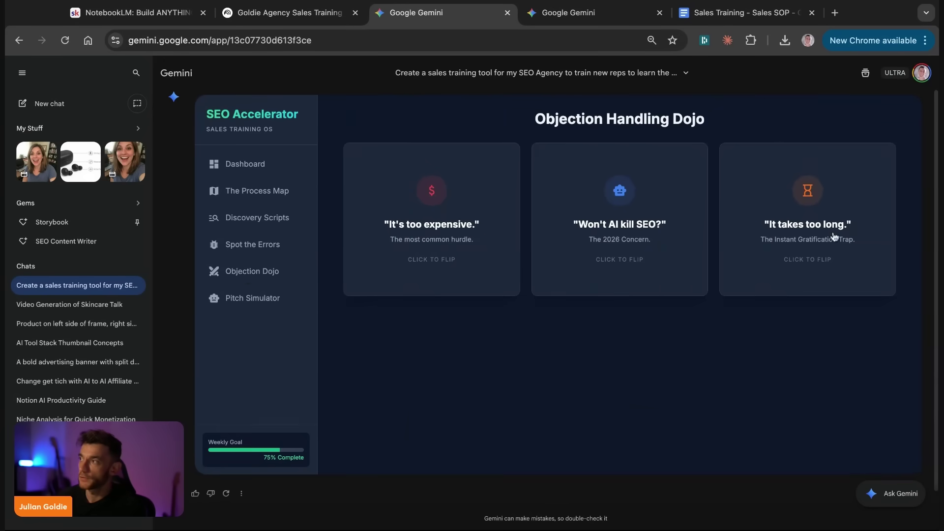
left_click(619, 238)
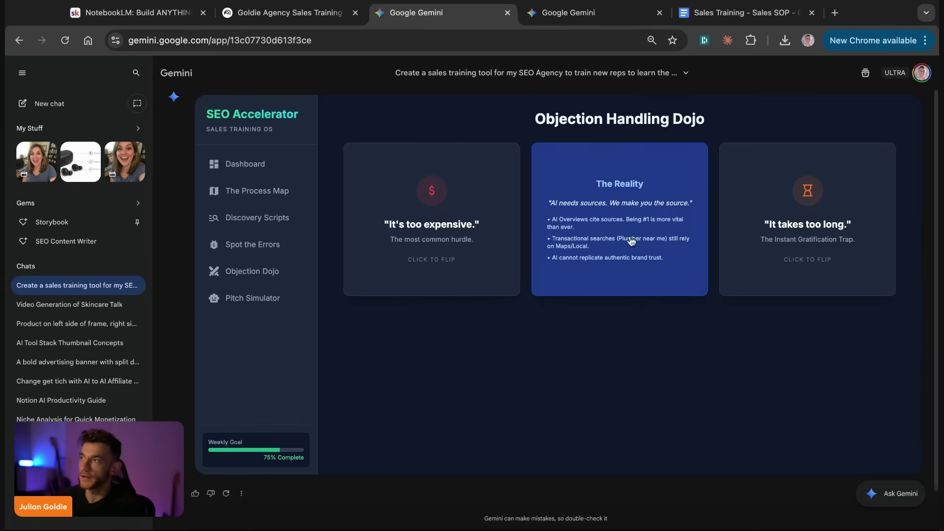
left_click(631, 241)
left_click(605, 249)
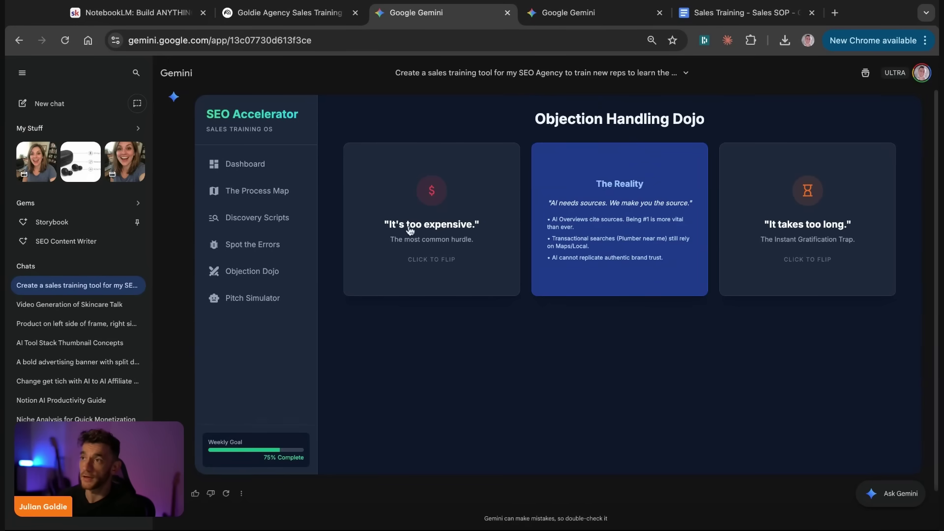
left_click(253, 297)
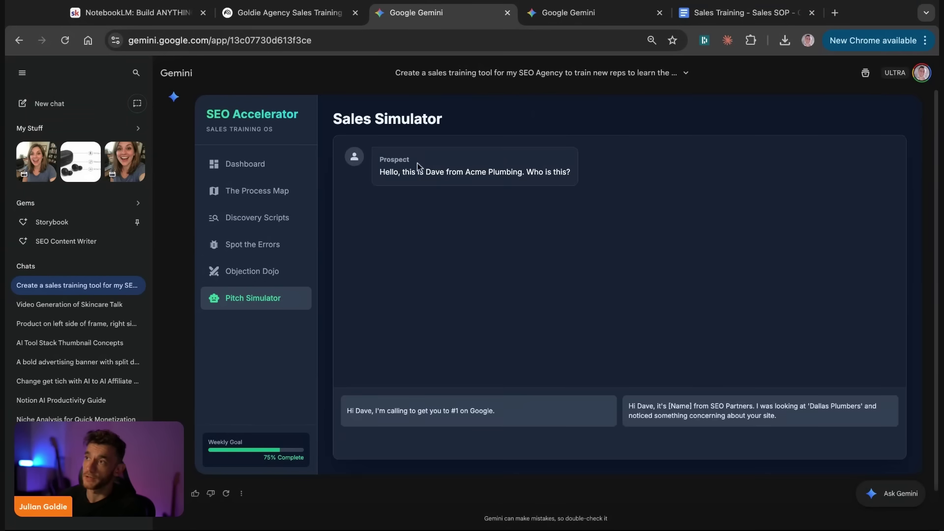
Step: Highlight and read the prospect's opening line in the Sales Simulator
left_click_drag(385, 172, 572, 173)
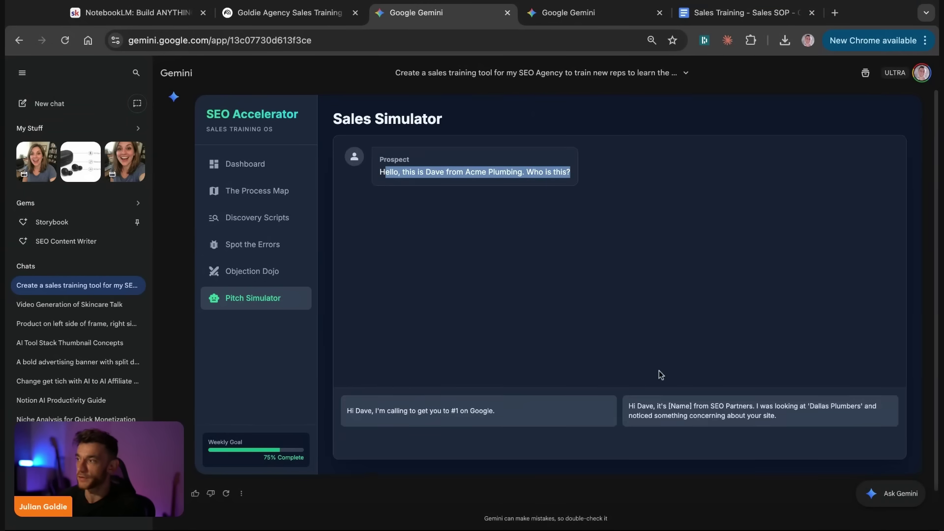
left_click(384, 172)
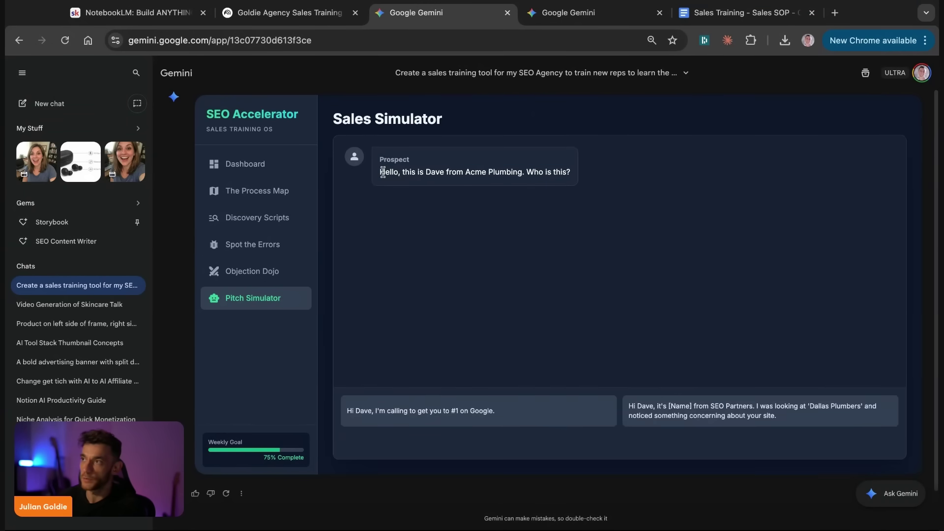
triple_click(383, 172)
left_click(364, 253)
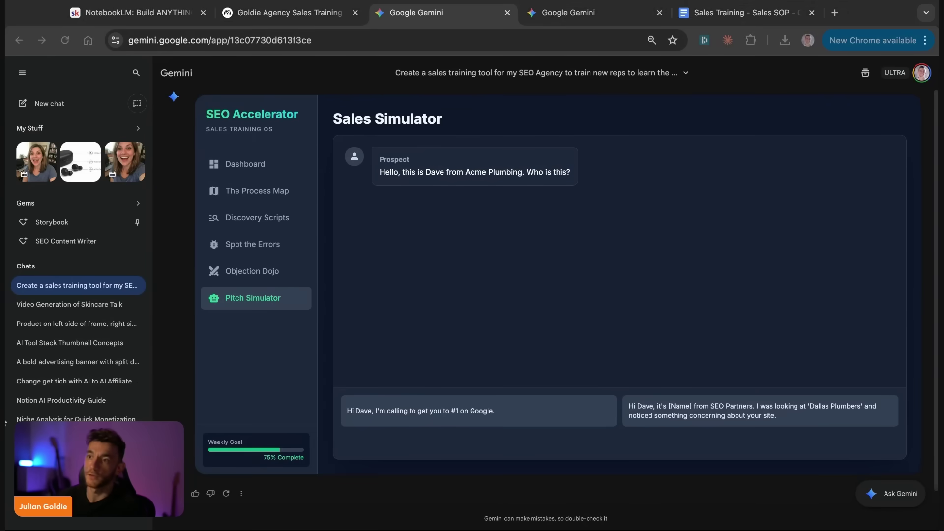
left_click(413, 353)
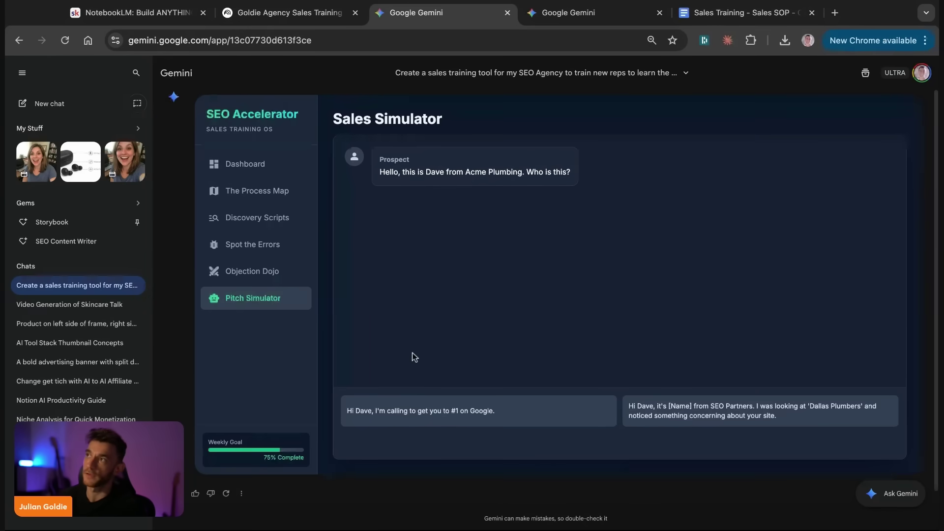
Step: Have Gemini fix the Sales Savage Game code error, then return to the simulator
left_click(589, 11)
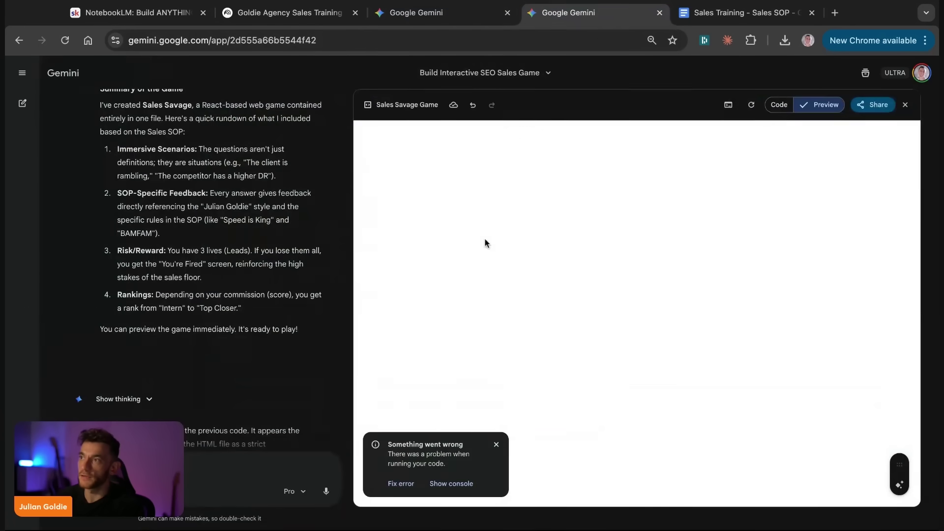
left_click(399, 484)
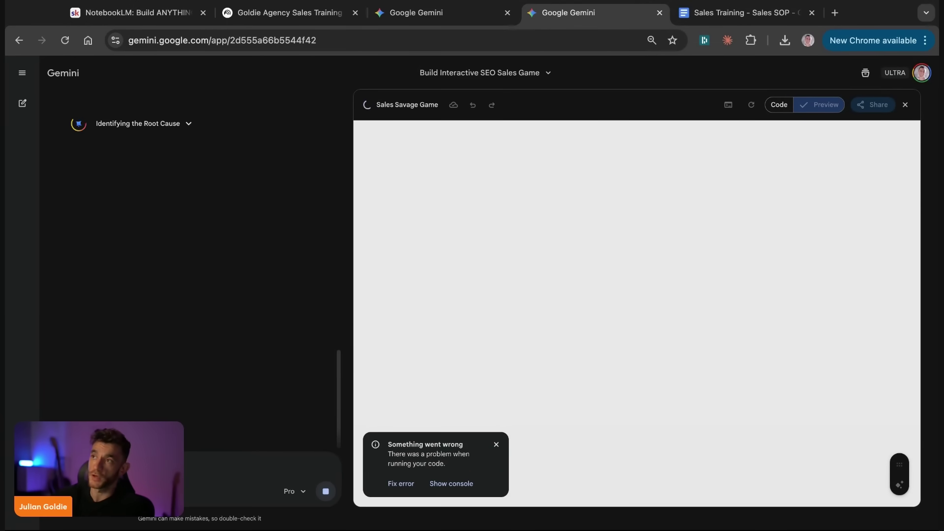
left_click(423, 14)
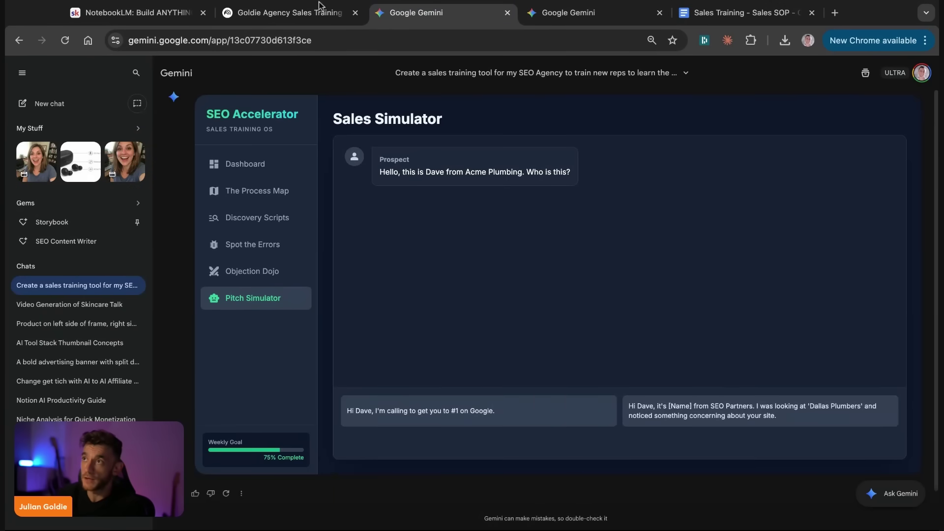
Step: Switch between the NotebookLM sales training notebook and Gemini, scrolling the notebook chat
left_click(290, 13)
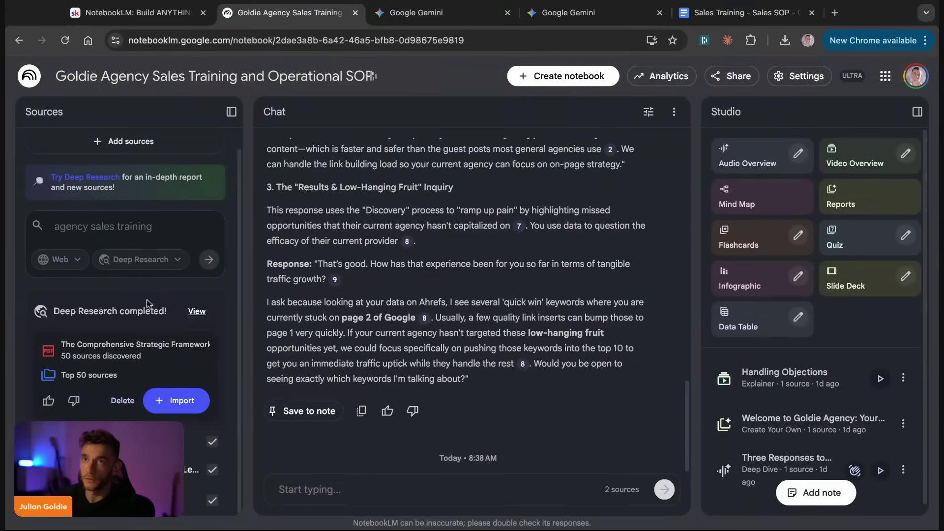
left_click(439, 17)
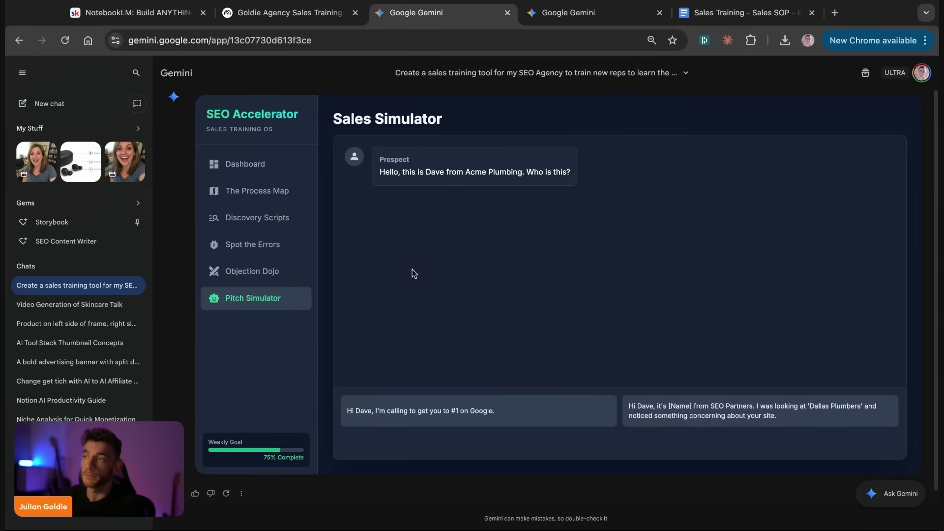
left_click(290, 12)
scroll(349, 252, "up", 5)
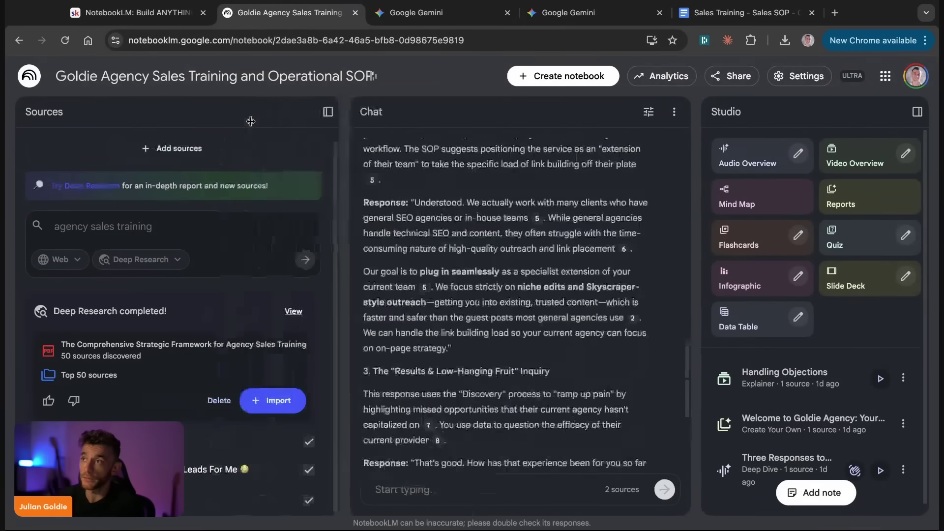
scroll(349, 252, "down", 5)
scroll(353, 273, "up", 15)
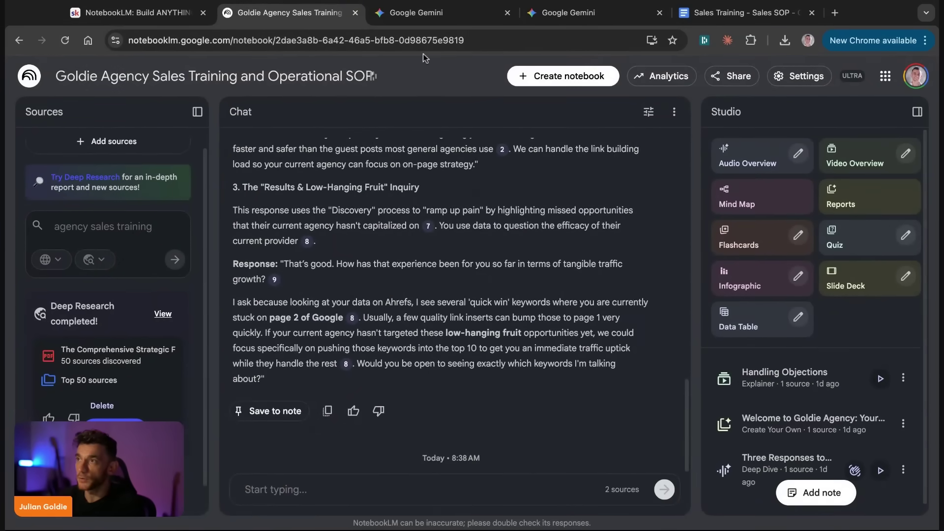
Step: Start a new chat and attach the Football Tactical Analysis notebook
key("ctrl+4")
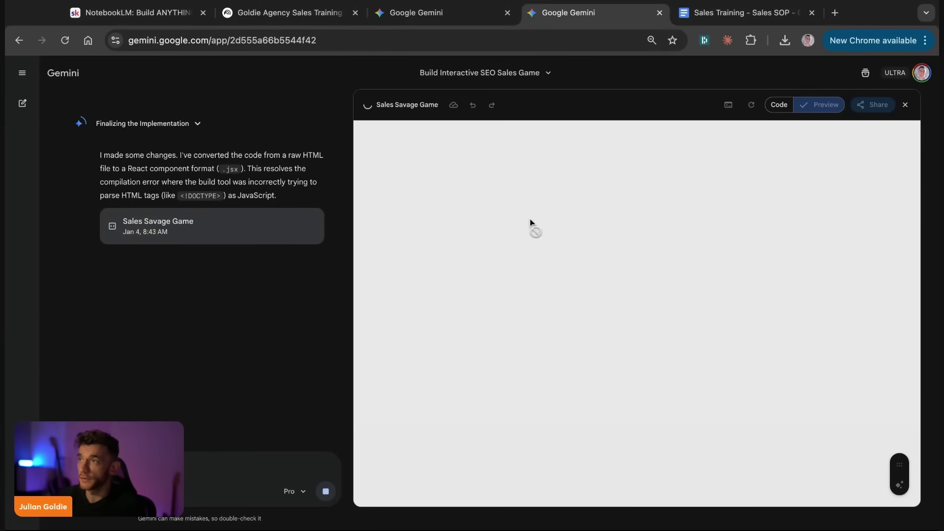
key("ctrl+3")
key("ctrl+4")
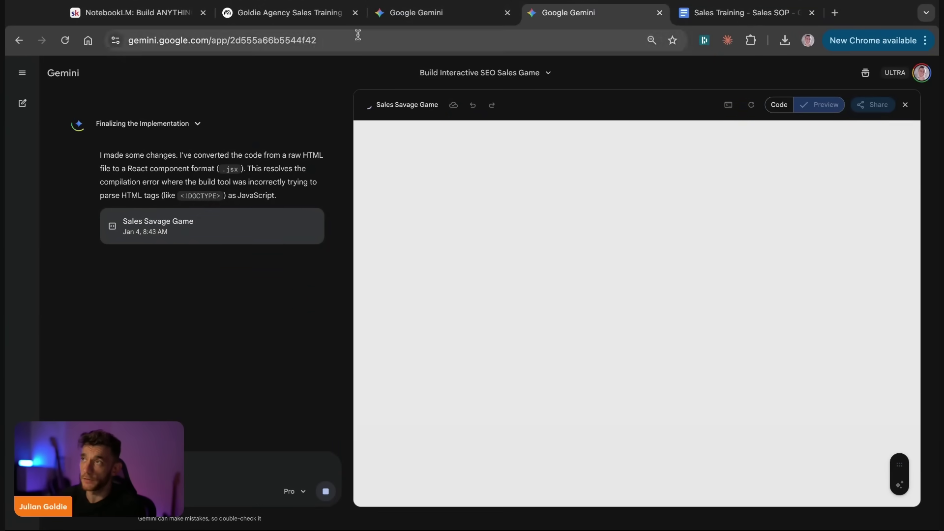
key("ctrl+3")
mouse_move(77, 285)
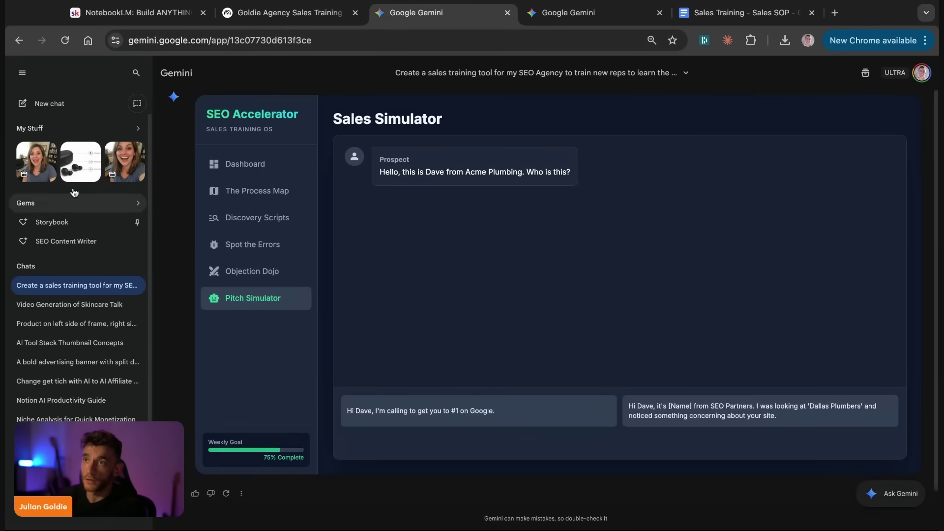
left_click(48, 103)
left_click(413, 304)
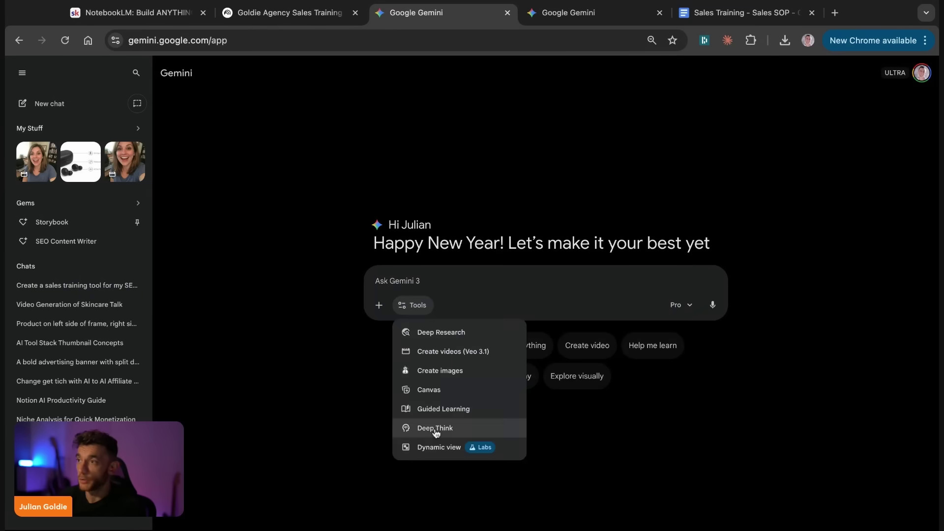
left_click(453, 447)
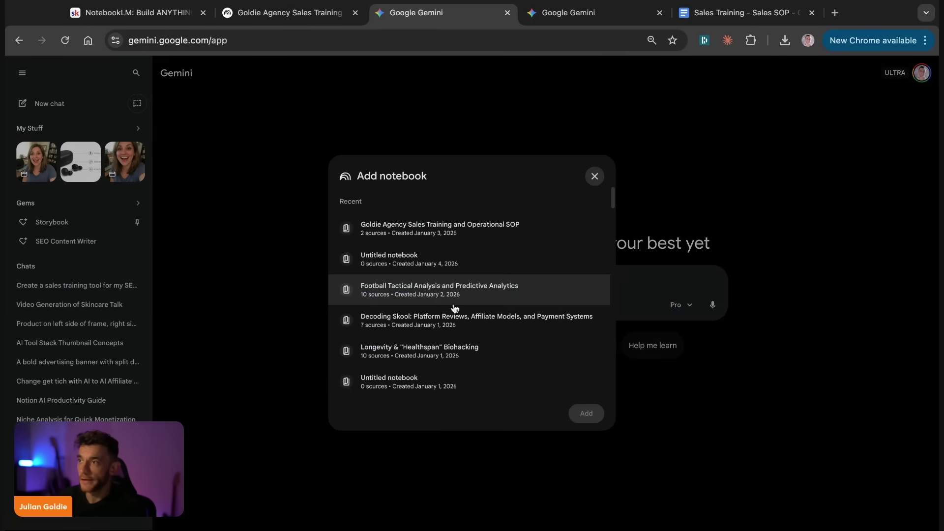
left_click(453, 302)
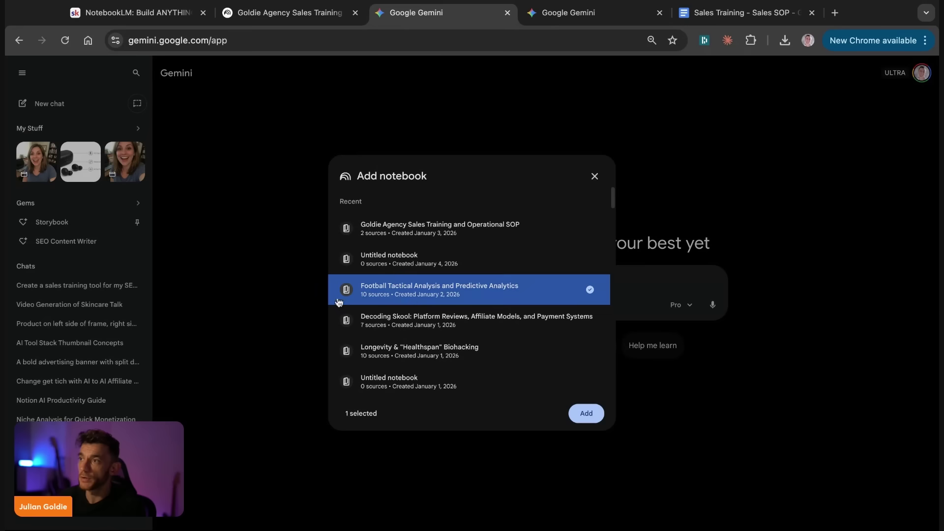
left_click(586, 413)
Step: Enable Canvas and send the football tactics community landing-page prompt
left_click(425, 328)
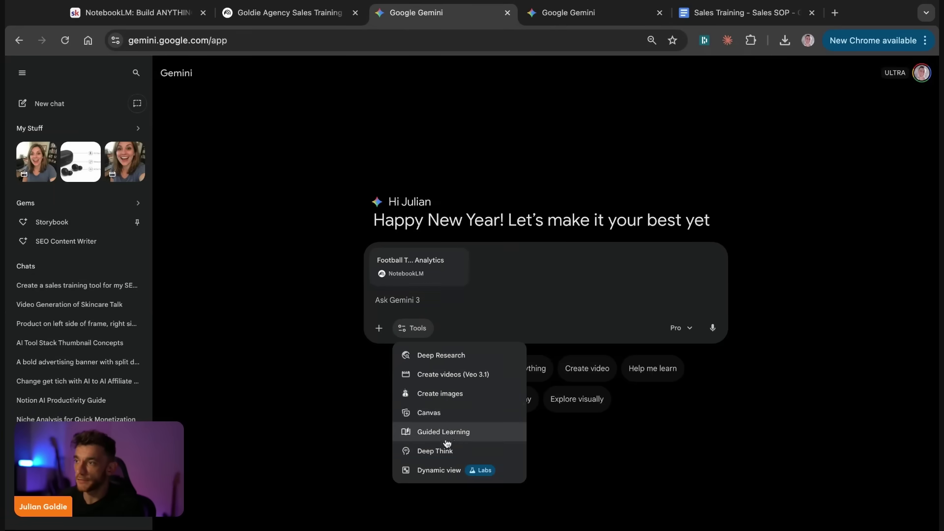
left_click(443, 411)
type("B")
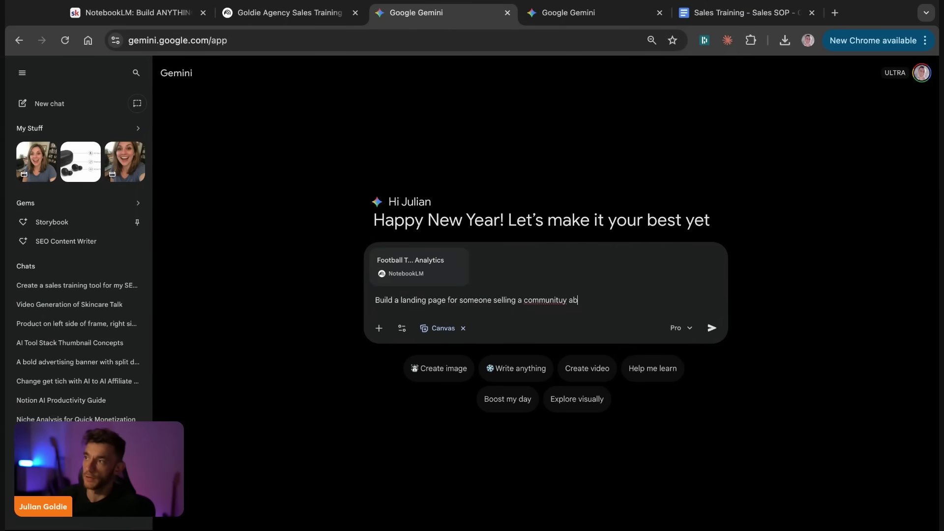
type("l analysis")
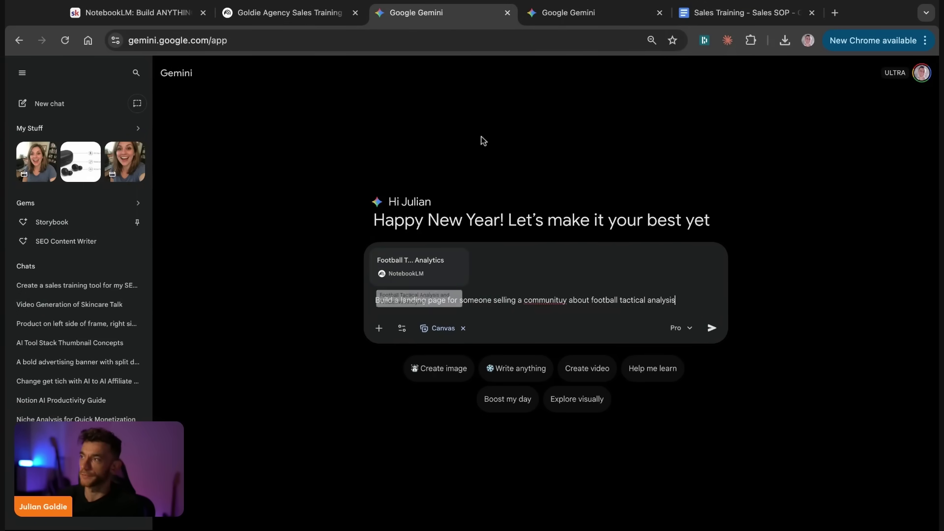
left_click(712, 327)
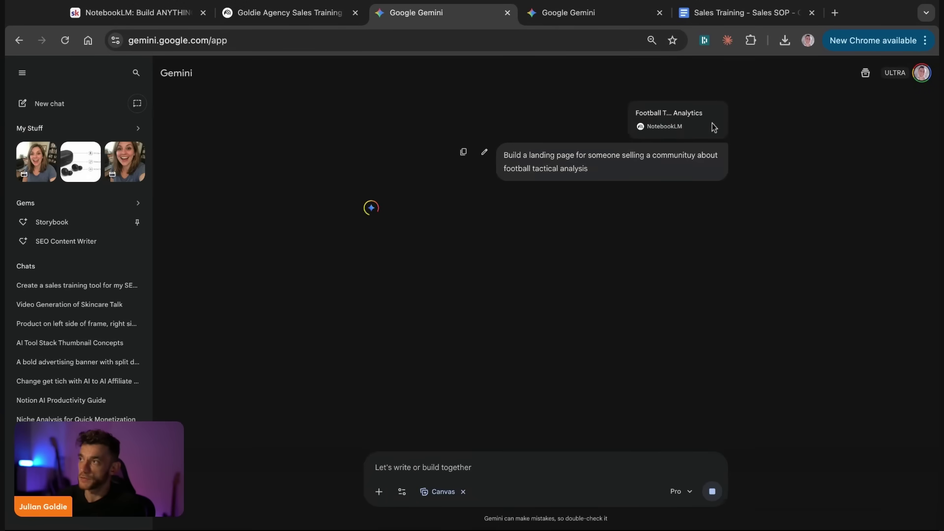
triple_click(499, 147)
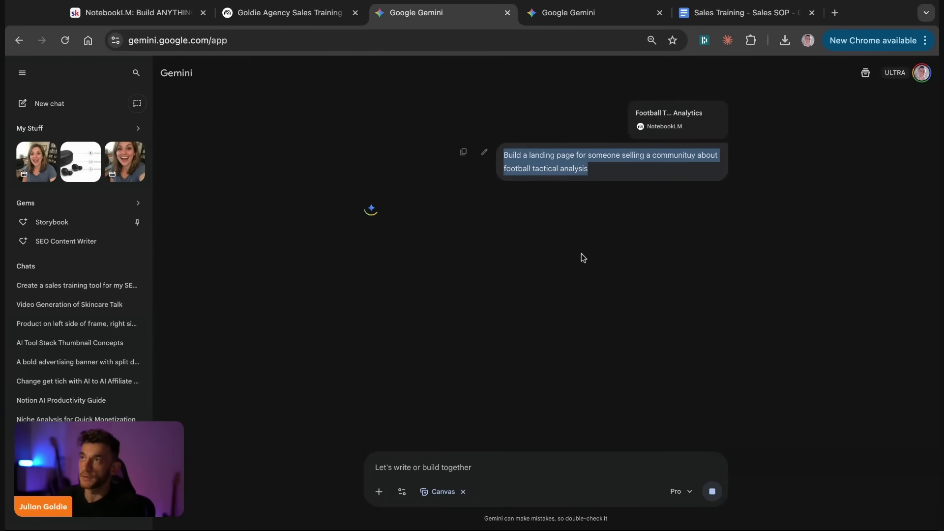
Step: Open a new tab by searching 'note' and launch the app from the results
key("ctrl+t")
type("notebooklm.google")
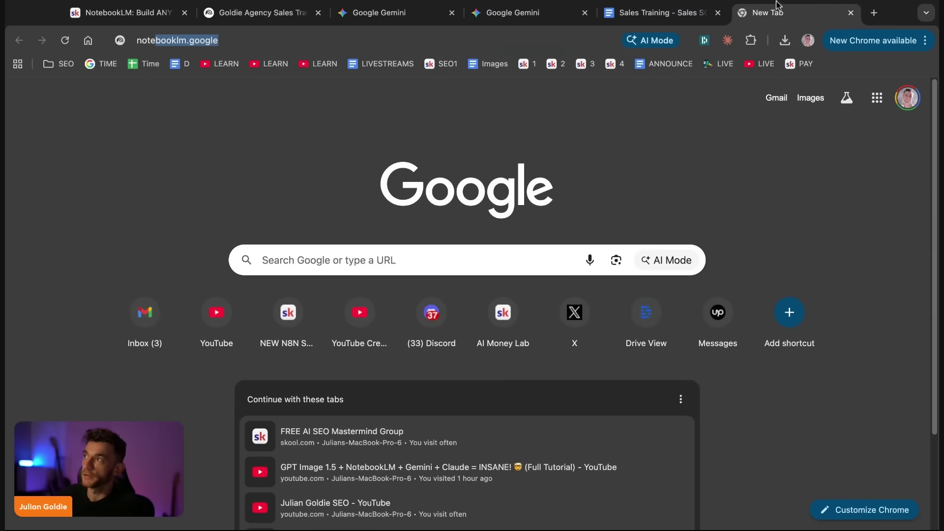
key("Return")
left_click(427, 359)
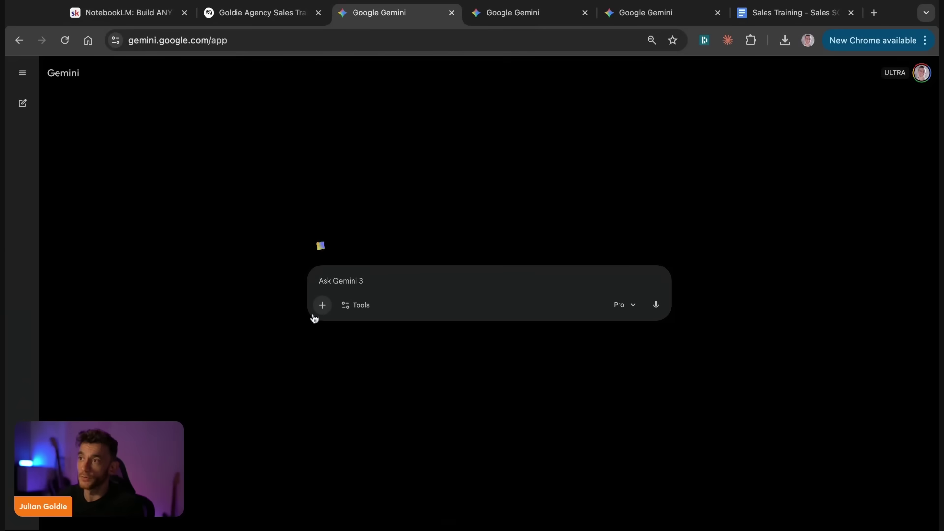
Step: Attach the YouTube Content Ideas January 2026, Goldie Agency SOPs and Competitor Analysis Q1 2026 notebooks
left_click(322, 306)
left_click(364, 410)
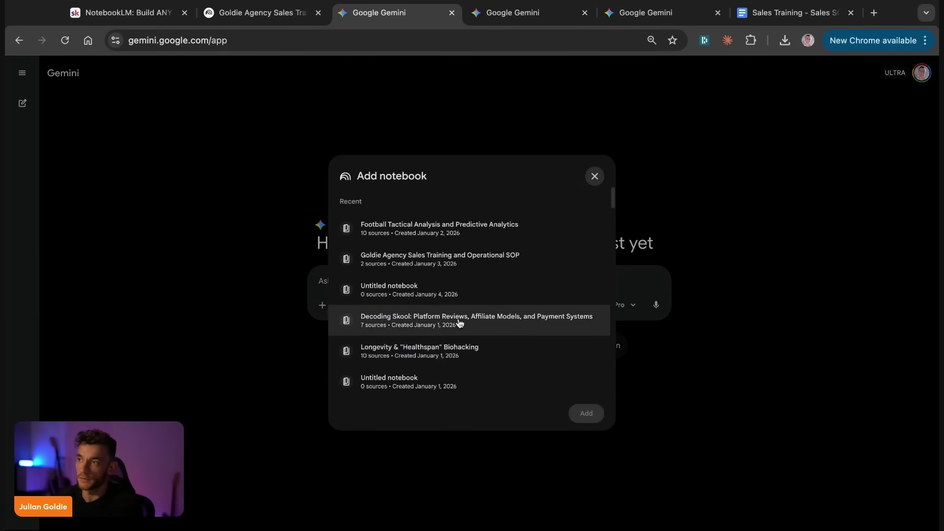
scroll(470, 339, "down", 1)
scroll(472, 345, "down", 1)
scroll(485, 366, "down", 2)
left_click(448, 336)
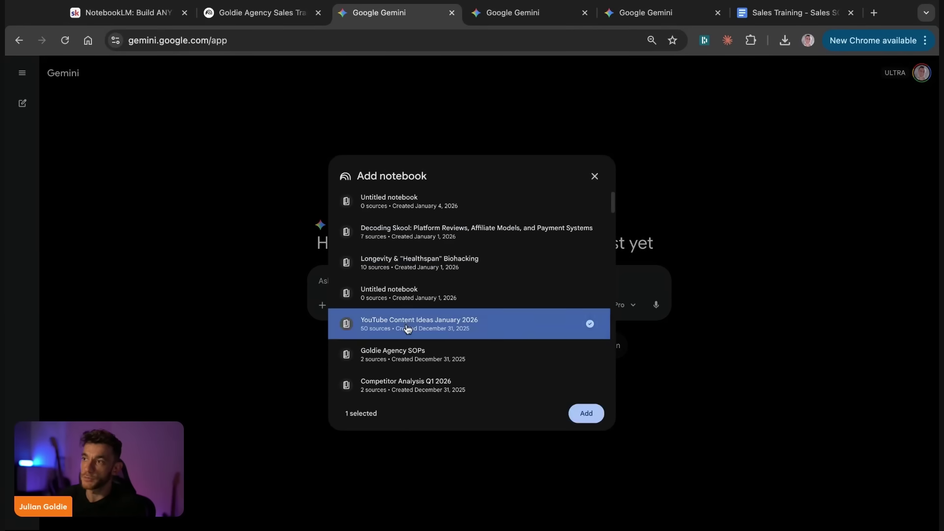
left_click(467, 355)
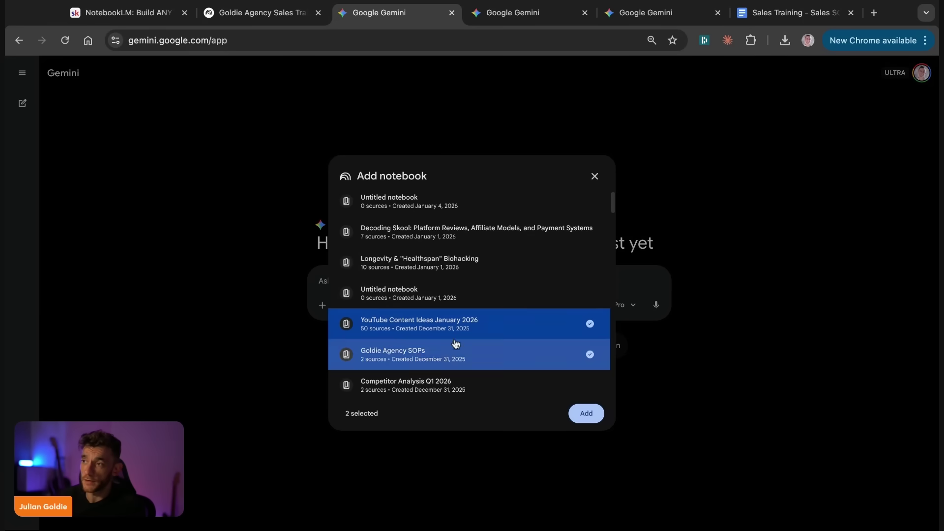
scroll(394, 315, "up", 3)
scroll(413, 275, "down", 5)
left_click(411, 204)
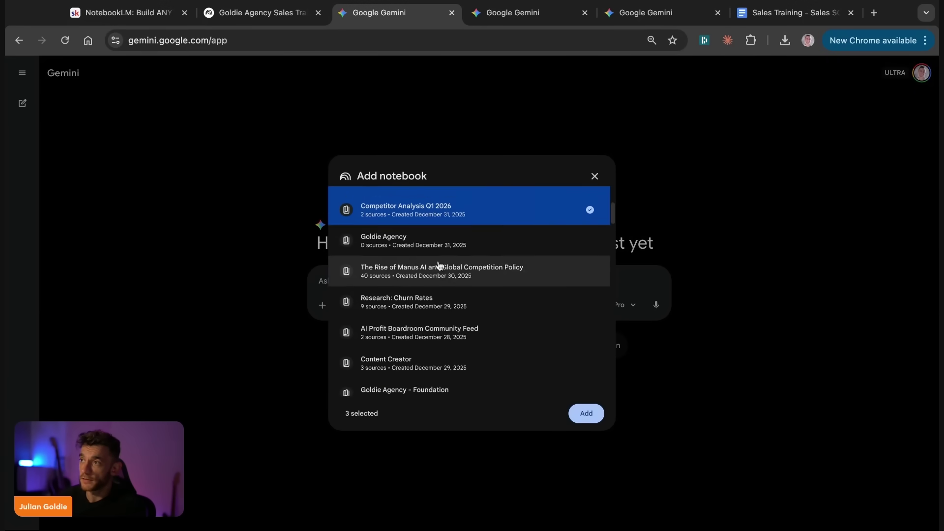
scroll(442, 275, "up", 3)
left_click(586, 413)
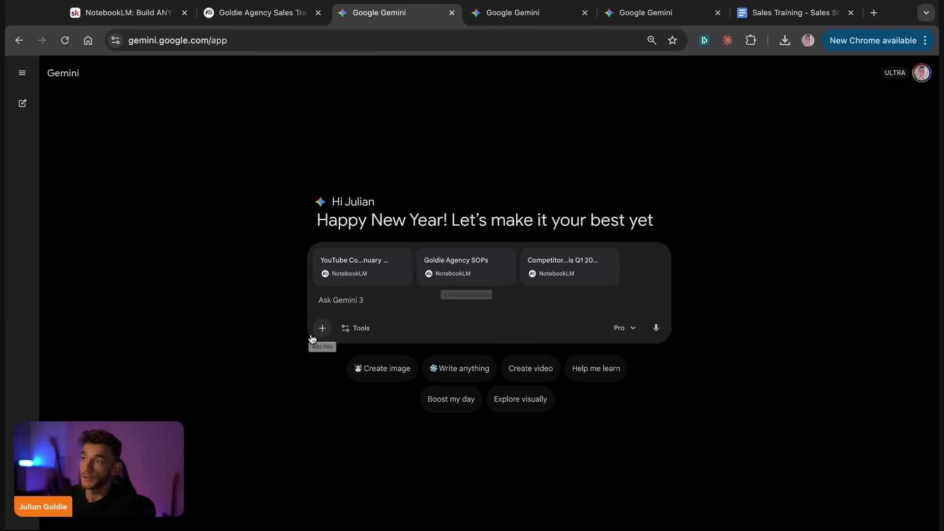
Step: Check the Sales Training and football landing-page tabs, then return to the Skool lesson
left_click(356, 329)
left_click(250, 436)
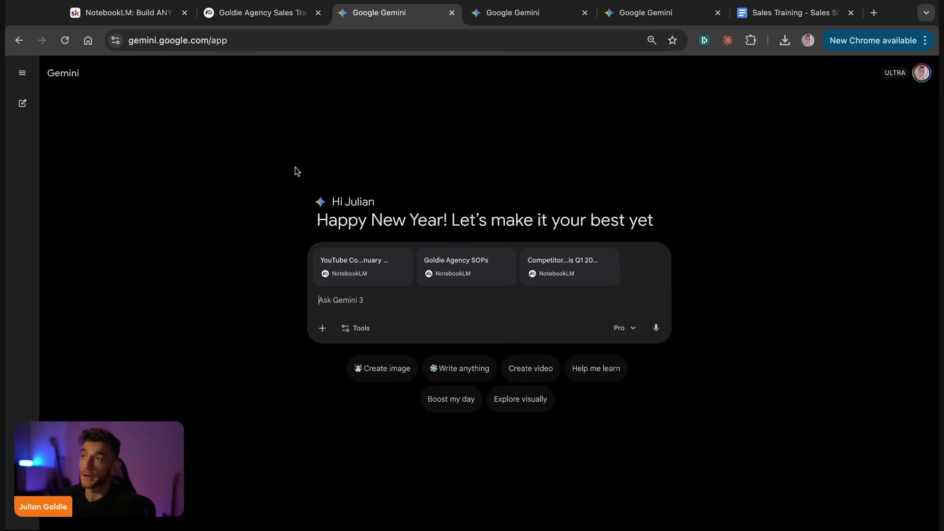
left_click(251, 23)
left_click(513, 8)
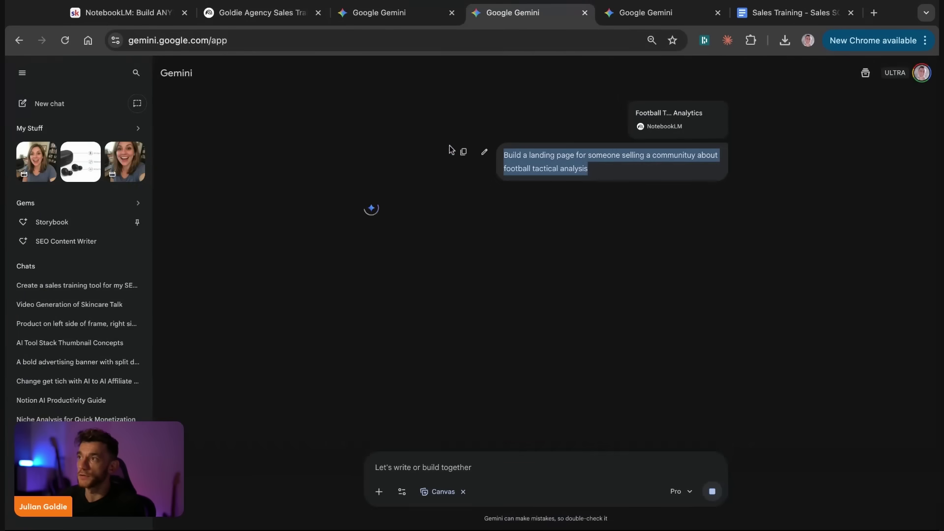
left_click(128, 12)
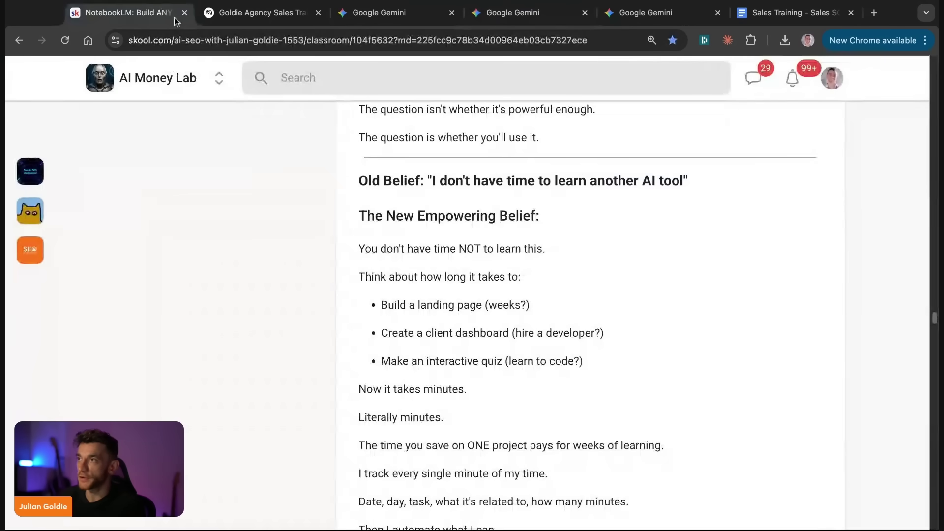
scroll(362, 137, "down", 2)
scroll(354, 206, "up", 10)
left_click_drag(352, 208, 813, 206)
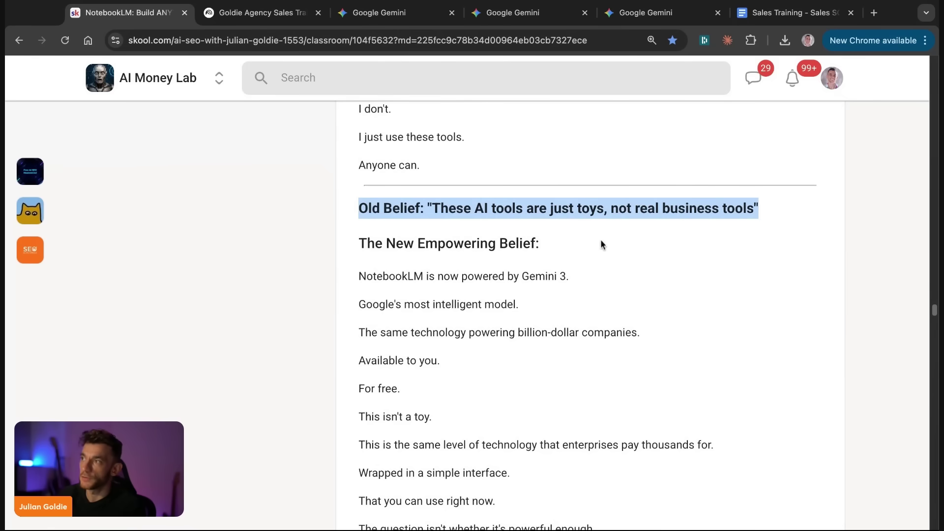
scroll(601, 249, "down", 2)
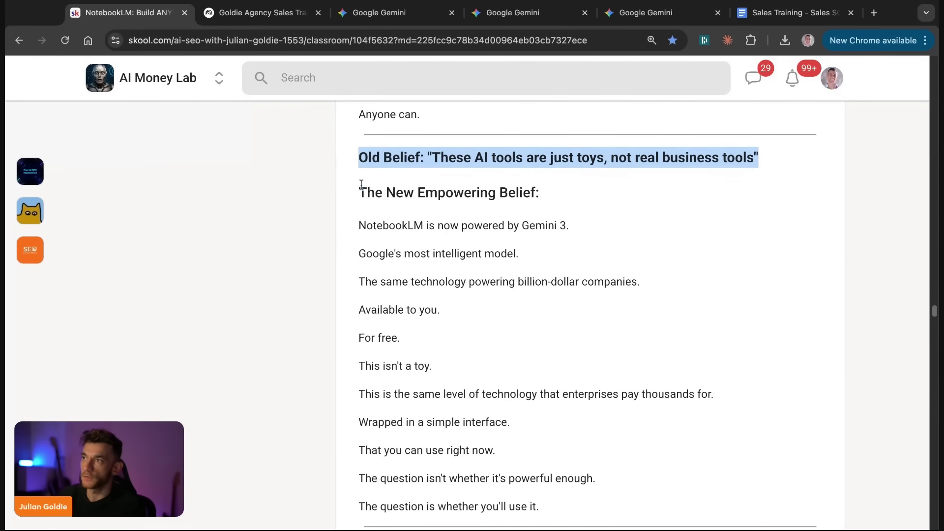
triple_click(360, 185)
scroll(454, 228, "down", 2)
left_click(354, 184)
key("alt+shift+Right")
key("alt+shift+Right")
key("alt+shift+Right")
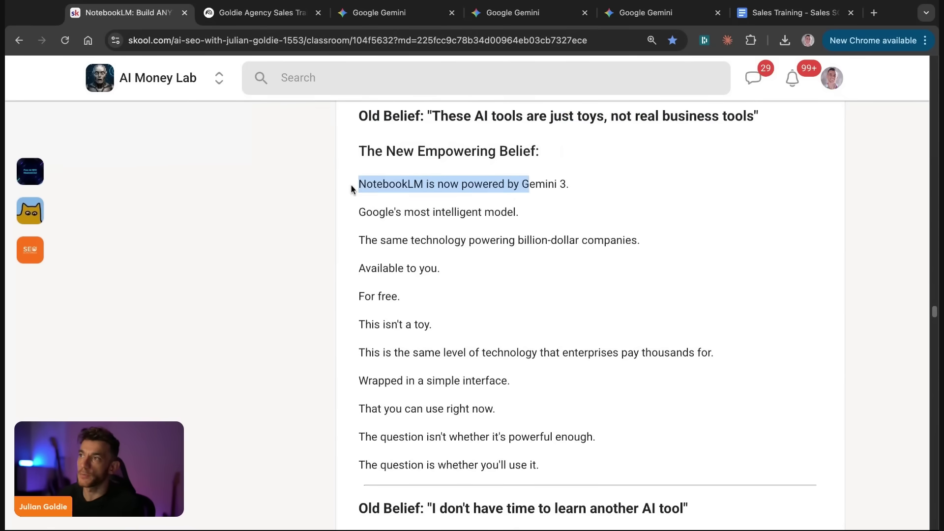
key("alt+shift+Right")
key("alt+shift+Right")
key("shift+Down")
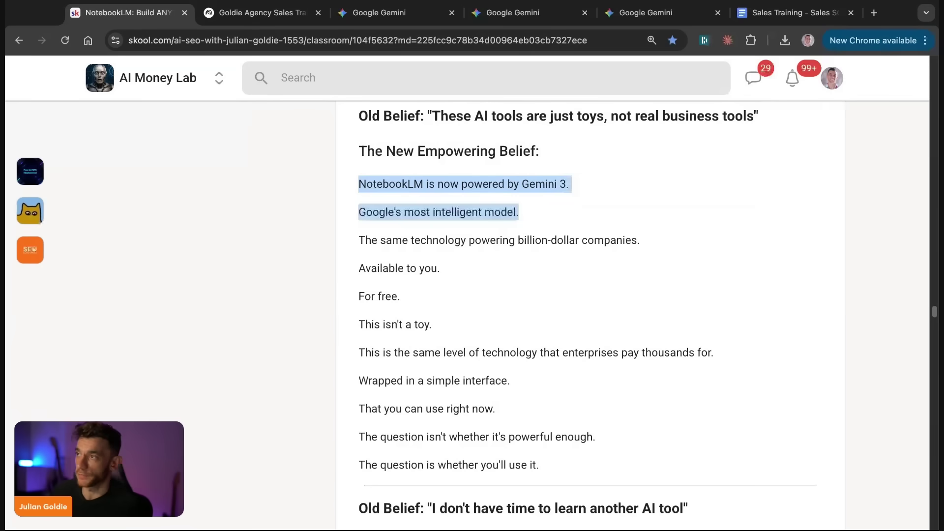
key("shift+Down")
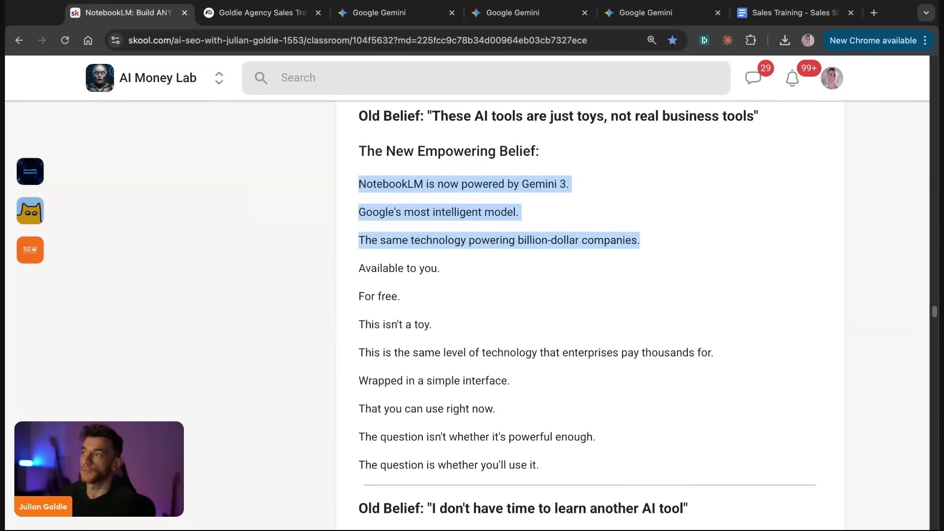
left_click(350, 269)
key("shift+Down")
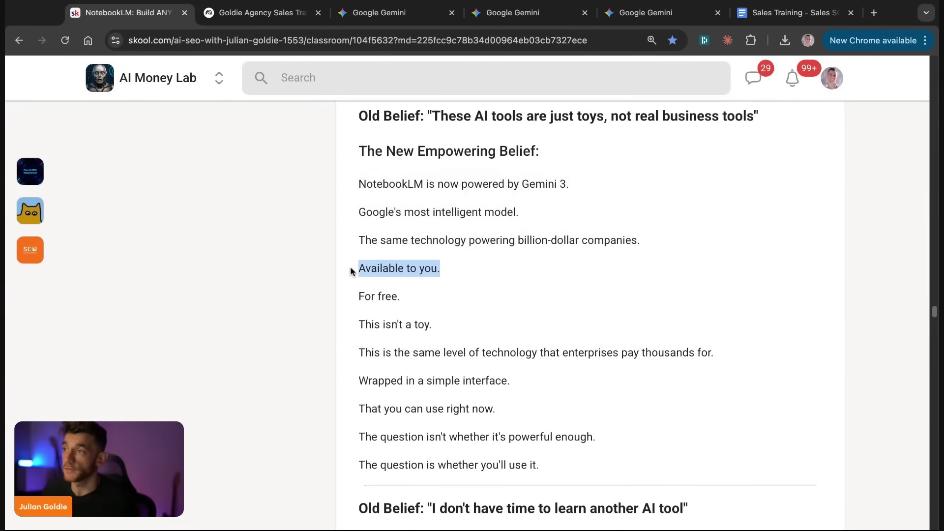
left_click(347, 327)
key("shift+Down")
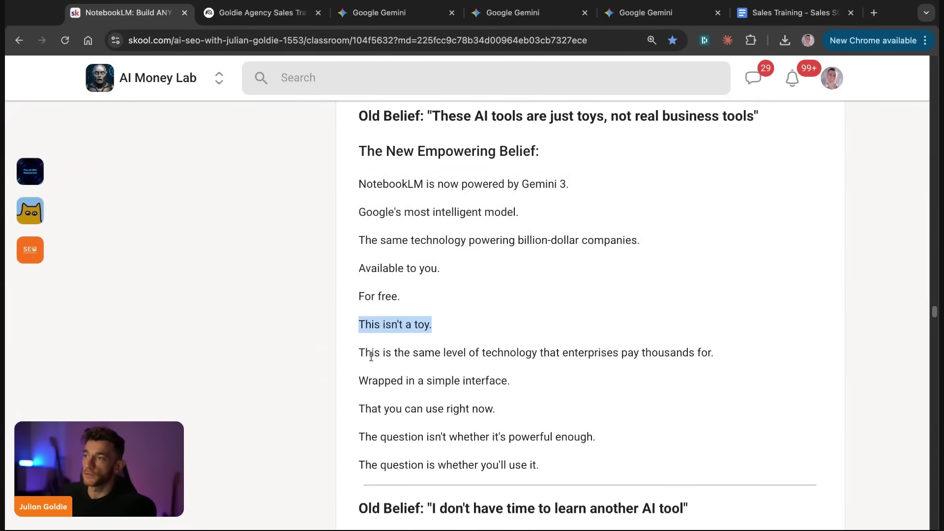
left_click(343, 358)
key("shift+Down")
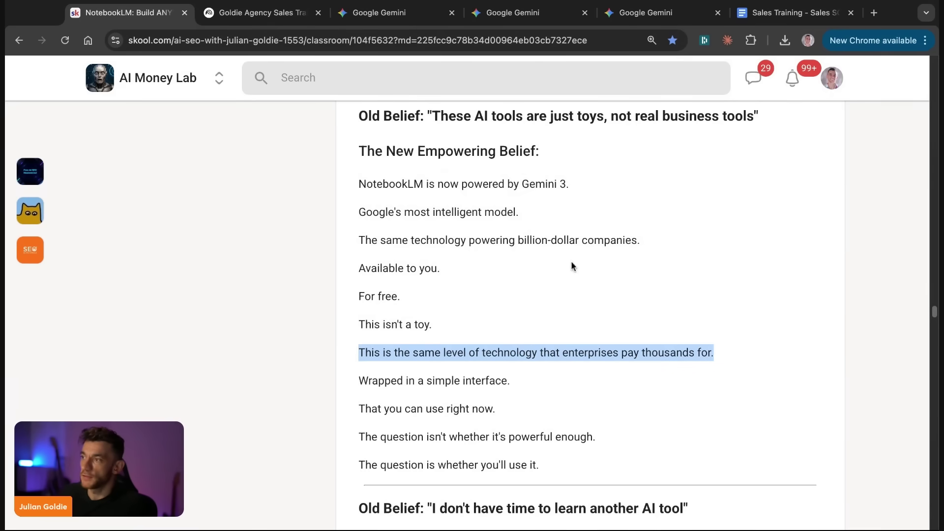
left_click(354, 372)
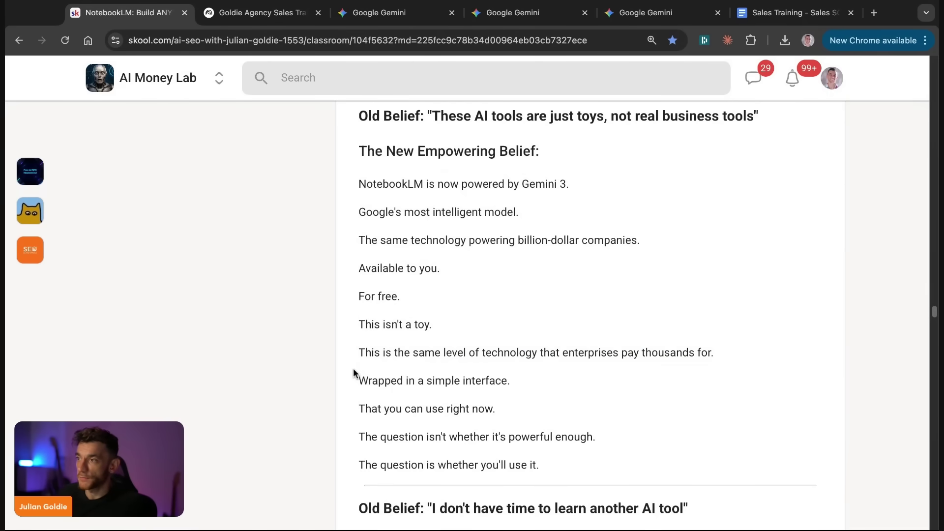
key("shift+Down")
left_click(353, 414)
key("shift+Down")
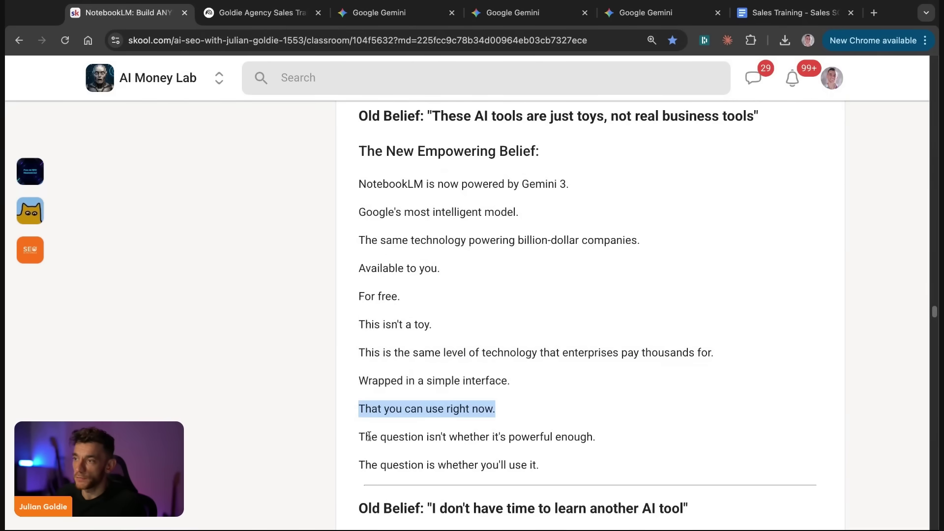
left_click_drag(347, 439, 607, 425)
scroll(424, 329, "down", 3)
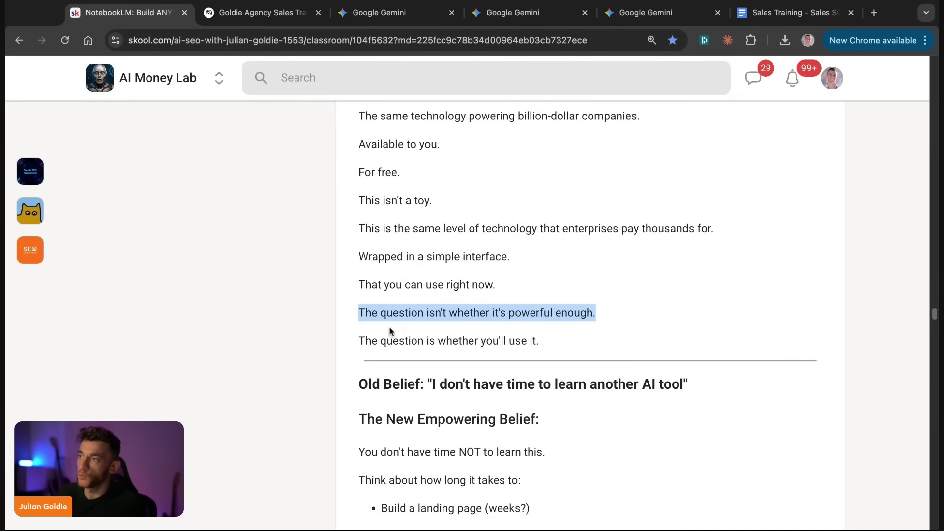
left_click(353, 339)
key("shift+Down")
scroll(541, 334, "down", 10)
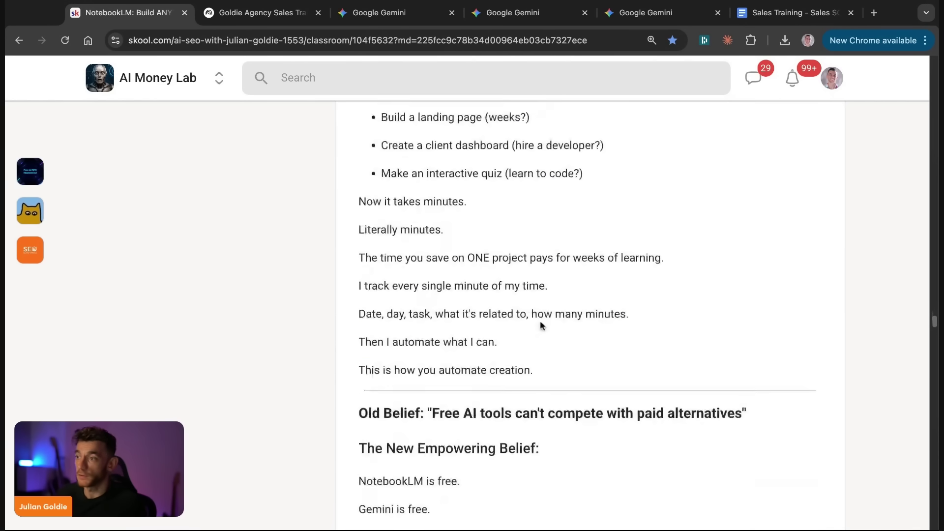
scroll(541, 324, "down", 10)
left_click(354, 114)
key("shift+Down")
key("shift+End")
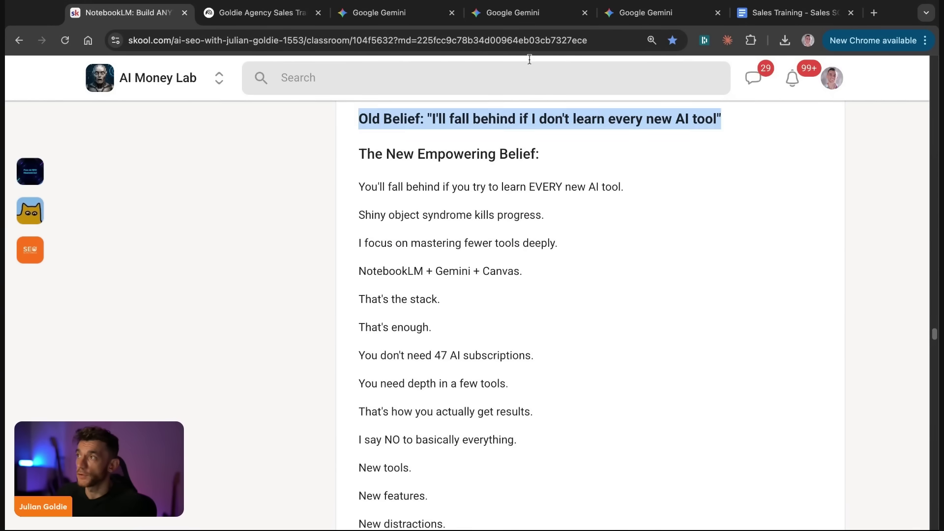
left_click_drag(363, 146, 540, 154)
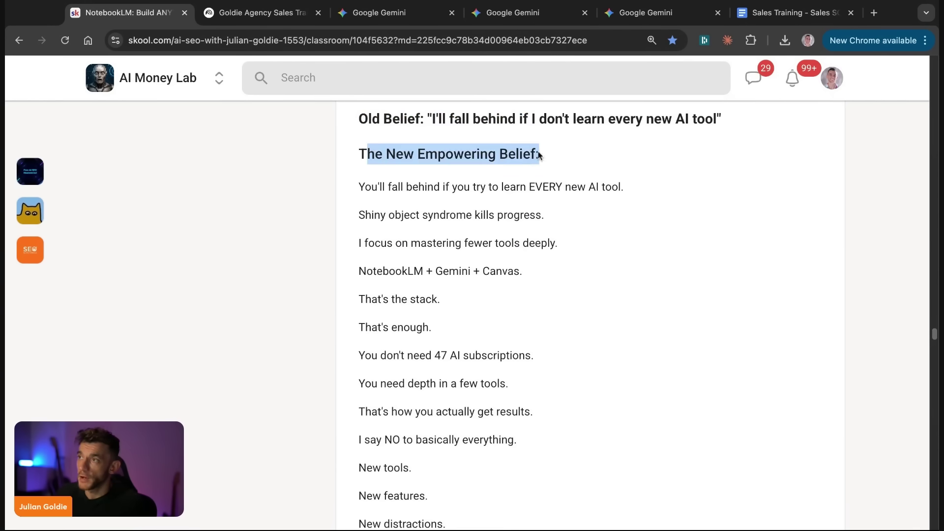
left_click(348, 160)
left_click(348, 183)
key("alt+shift+Right")
key("alt+shift+Right")
key("alt+shift+Right")
key("alt+shift+Right")
key("alt+shift+Right")
key("alt+shift+Right")
key("alt+shift+Right")
key("alt+shift+Right")
key("alt+shift+Right")
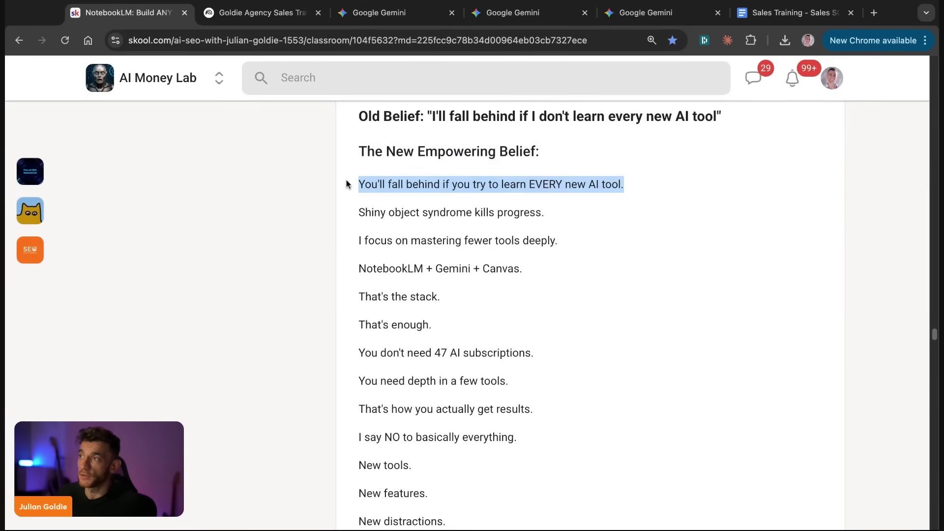
triple_click(356, 215)
left_click(357, 215)
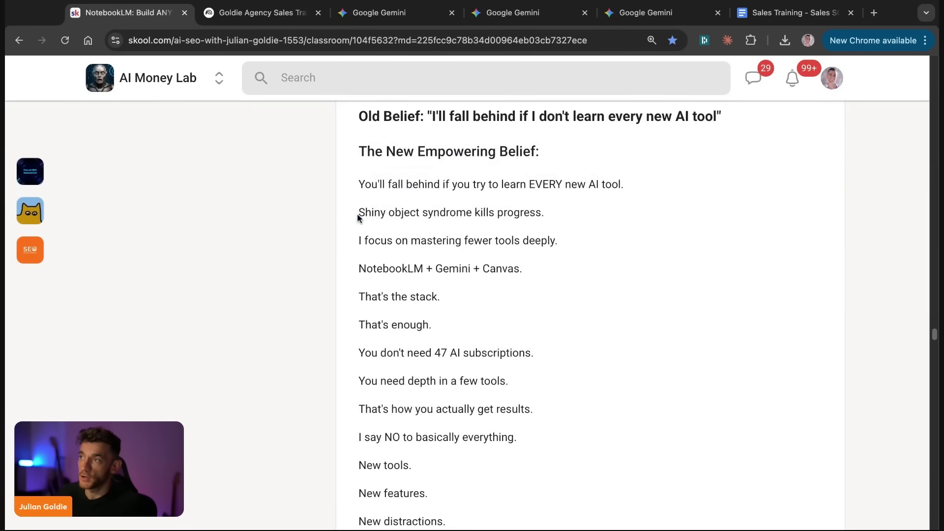
key("alt+shift+Right")
key("alt+shift+Right")
key("alt+shift+Right")
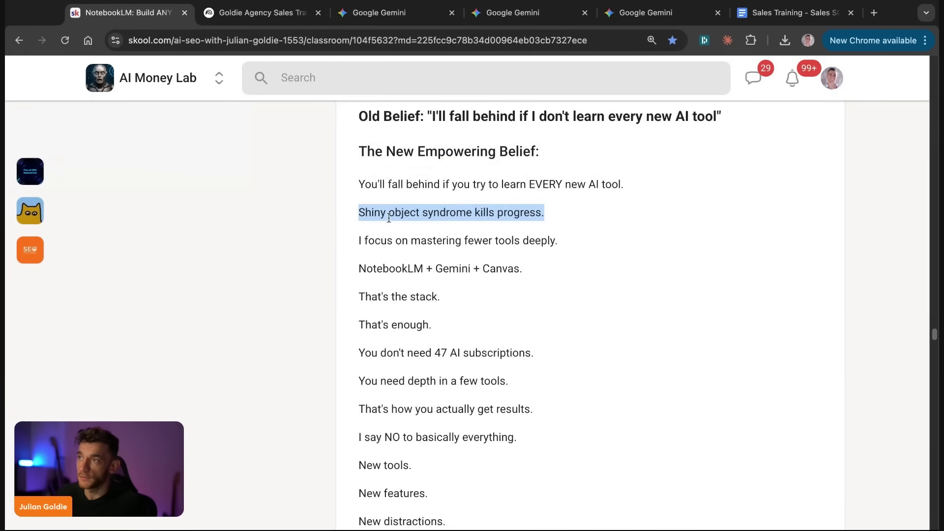
triple_click(357, 241)
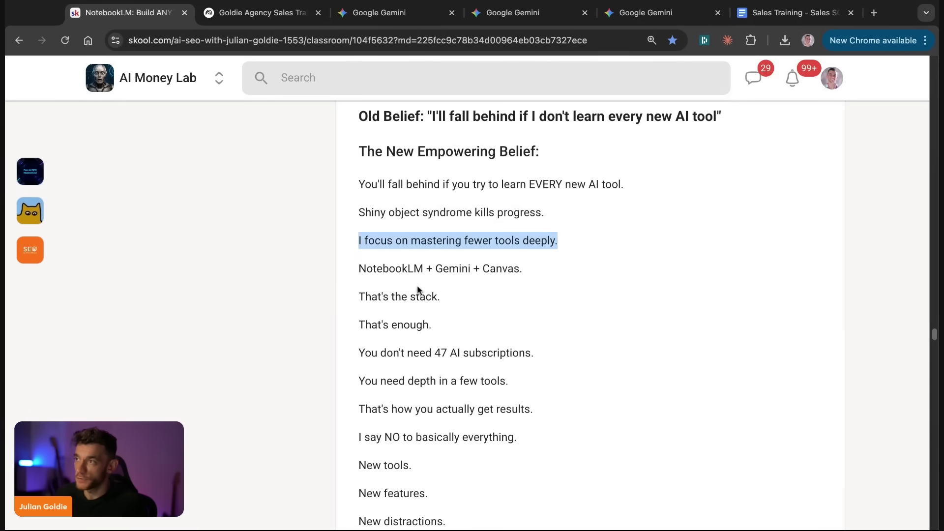
scroll(402, 241, "down", 1)
triple_click(357, 218)
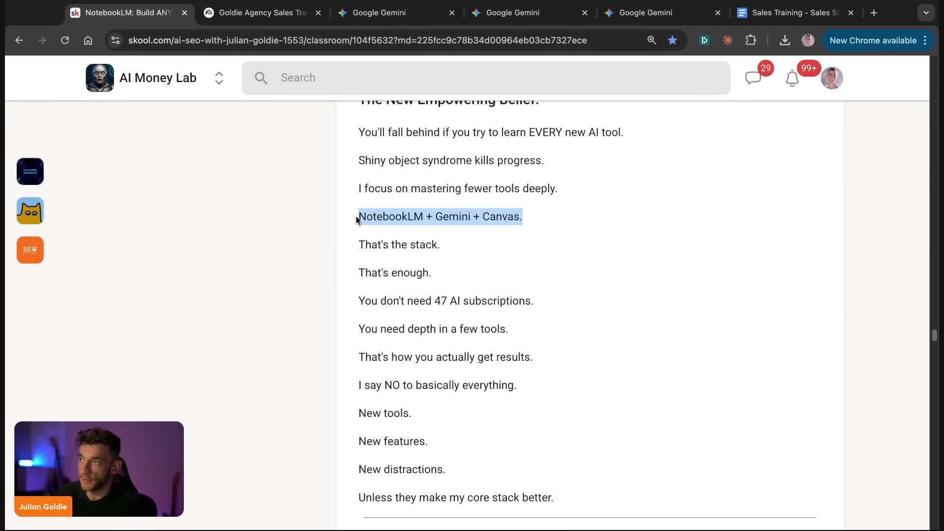
left_click(501, 217)
triple_click(426, 214)
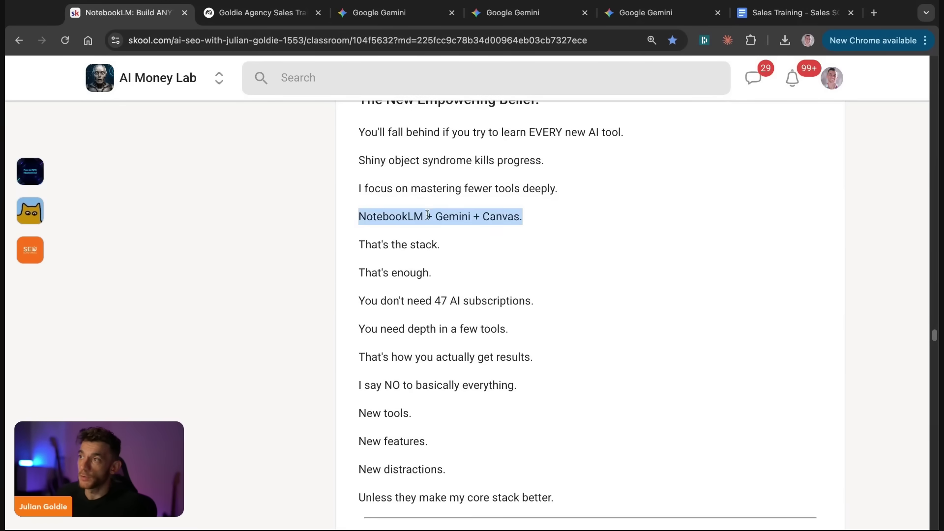
left_click(515, 216)
mouse_move(470, 217)
left_mouse_down()
mouse_move(525, 222)
mouse_move(341, 228)
left_mouse_up()
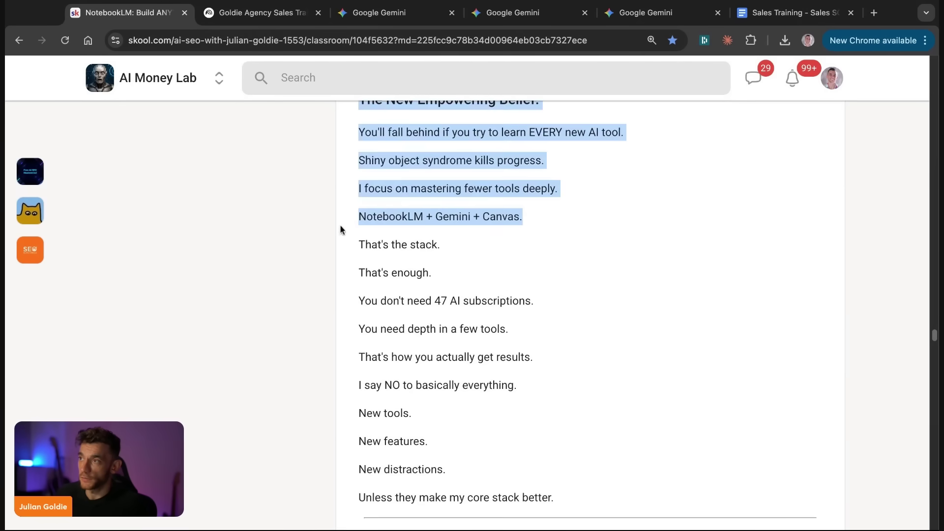
left_click(350, 245)
triple_click(349, 244)
key("shift+Down")
key("shift+Down")
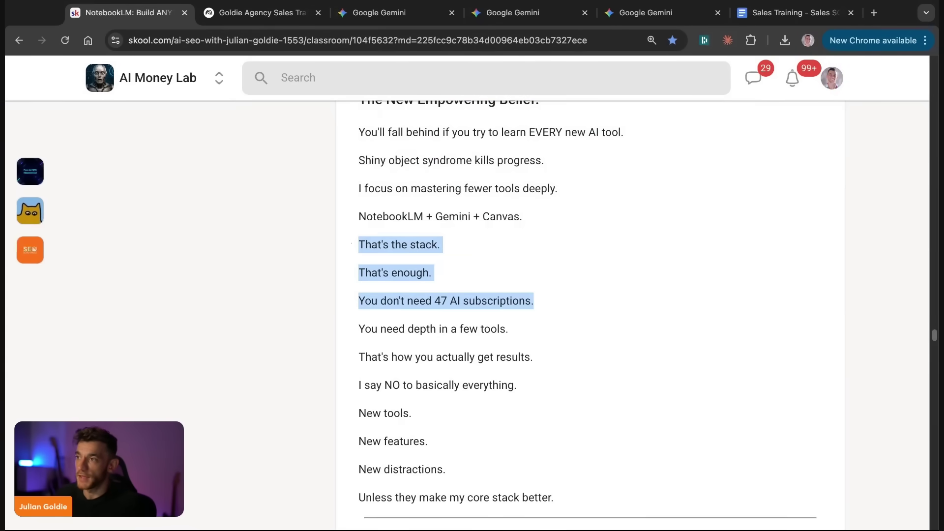
key("shift+Down")
scroll(550, 366, "down", 2)
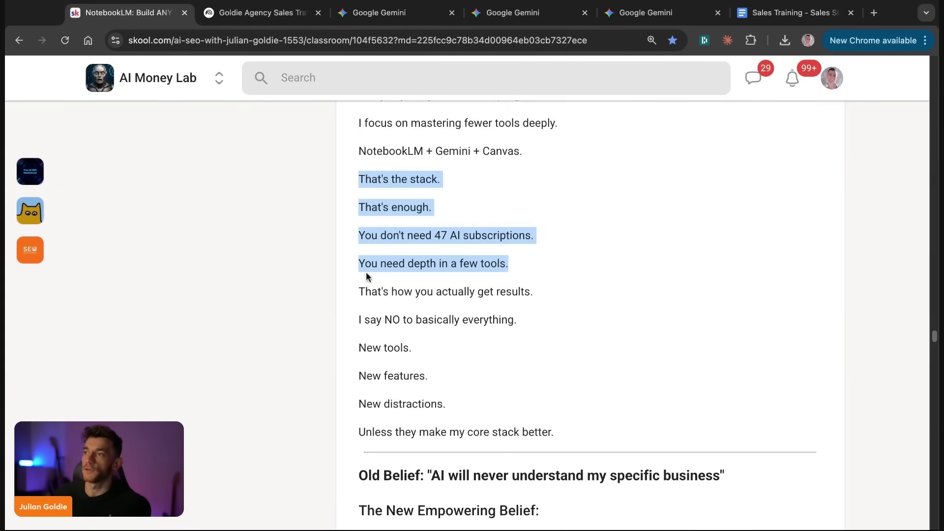
mouse_move(381, 293)
left_mouse_down()
mouse_move(352, 295)
mouse_move(542, 303)
left_mouse_up()
triple_click(350, 323)
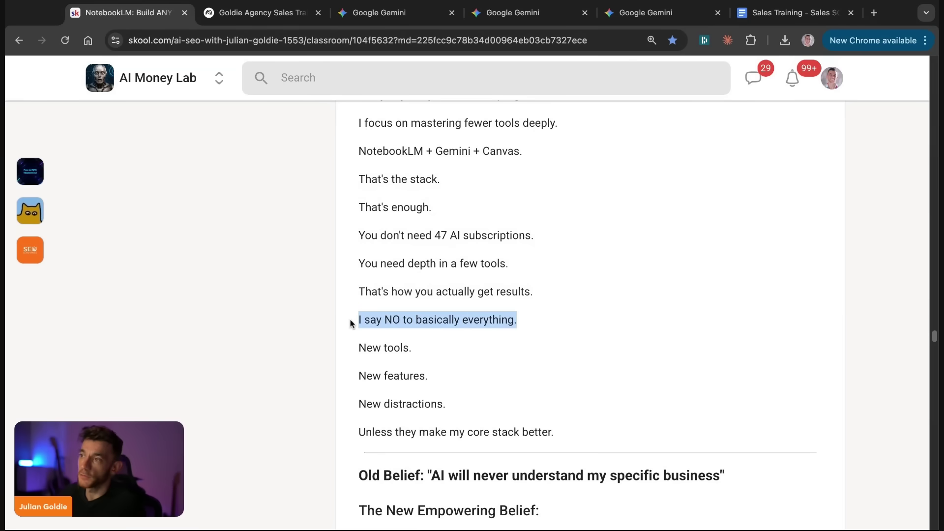
key("shift+Down")
key("shift+Down")
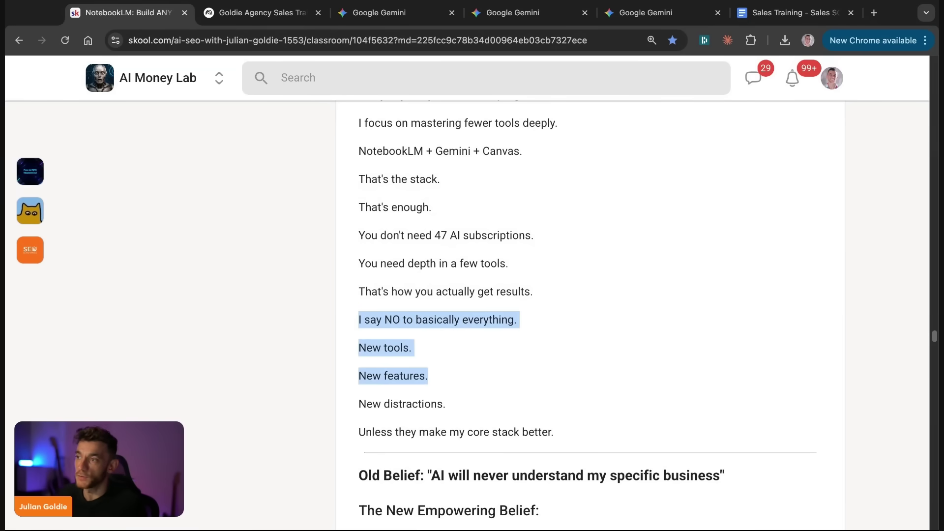
key("shift+Down")
left_click(427, 455)
triple_click(360, 430)
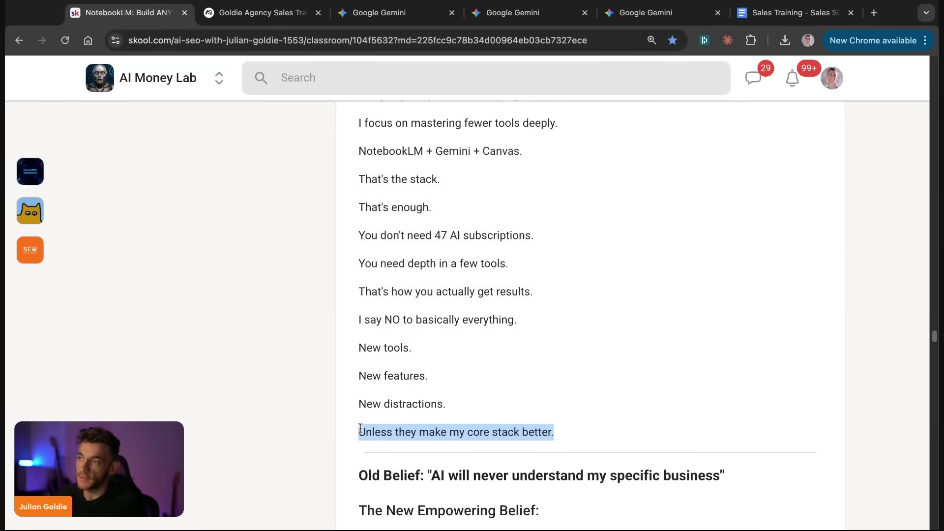
Step: Highlight the 100+ prompts heading and its DYNAMIC VIEW/CANVAS PROMPTS section
scroll(432, 394, "down", 3)
scroll(460, 363, "down", 10)
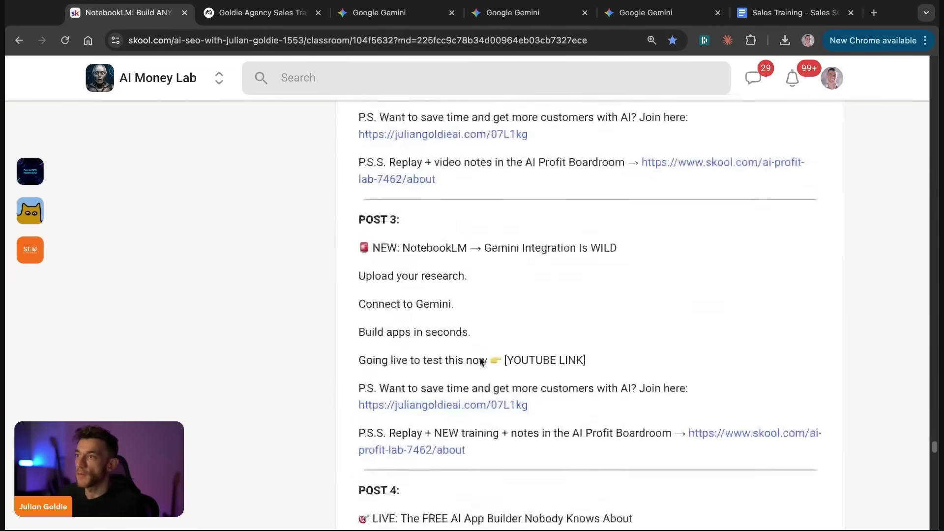
scroll(474, 363, "down", 10)
scroll(489, 355, "down", 10)
scroll(497, 347, "up", 8)
scroll(499, 345, "up", 4)
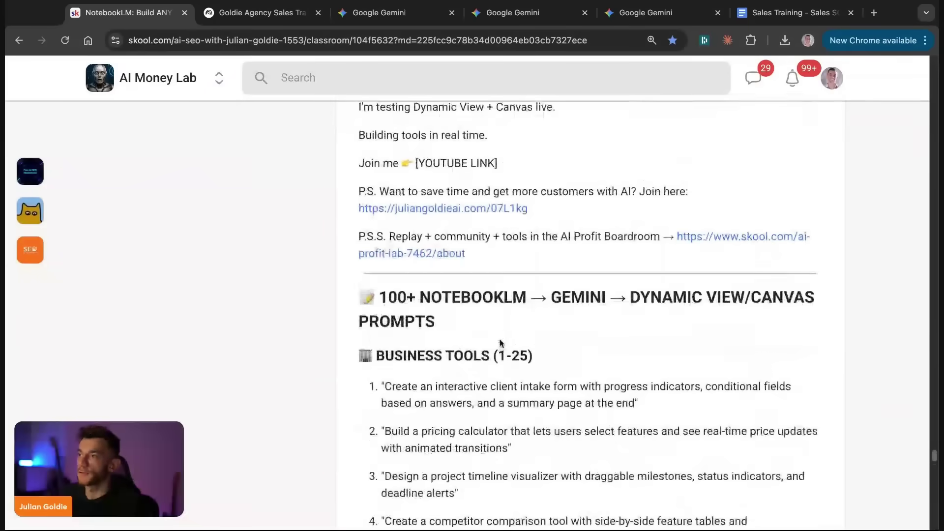
mouse_move(365, 304)
left_mouse_down()
mouse_move(551, 299)
mouse_move(603, 322)
left_mouse_up()
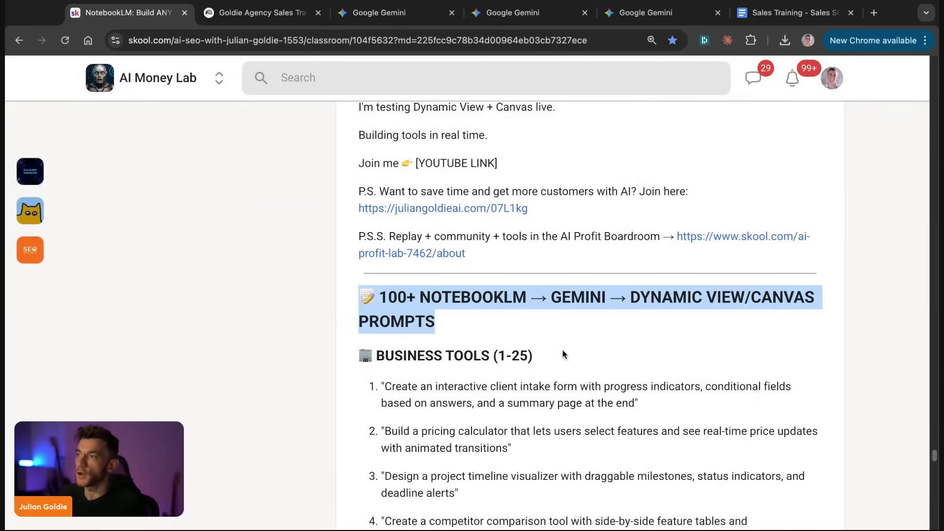
scroll(544, 332, "down", 2)
left_click(674, 217)
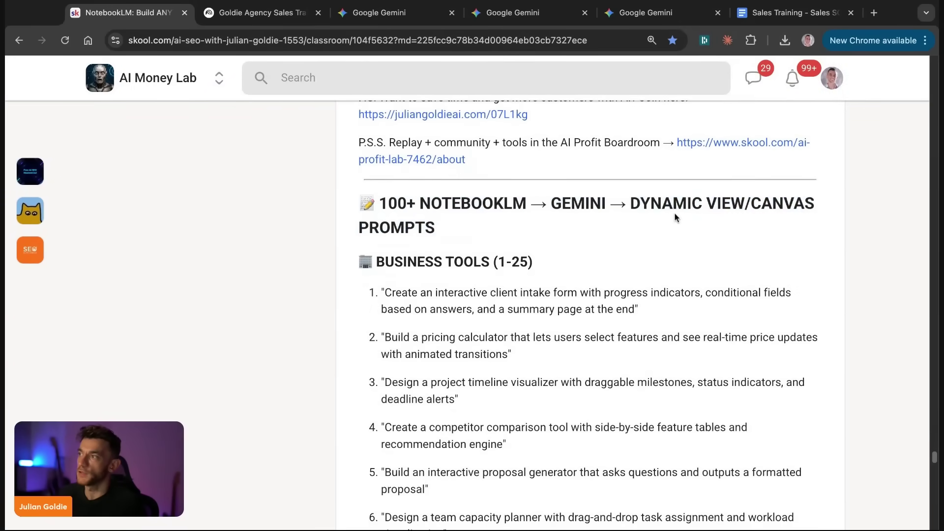
left_click_drag(675, 216, 630, 203)
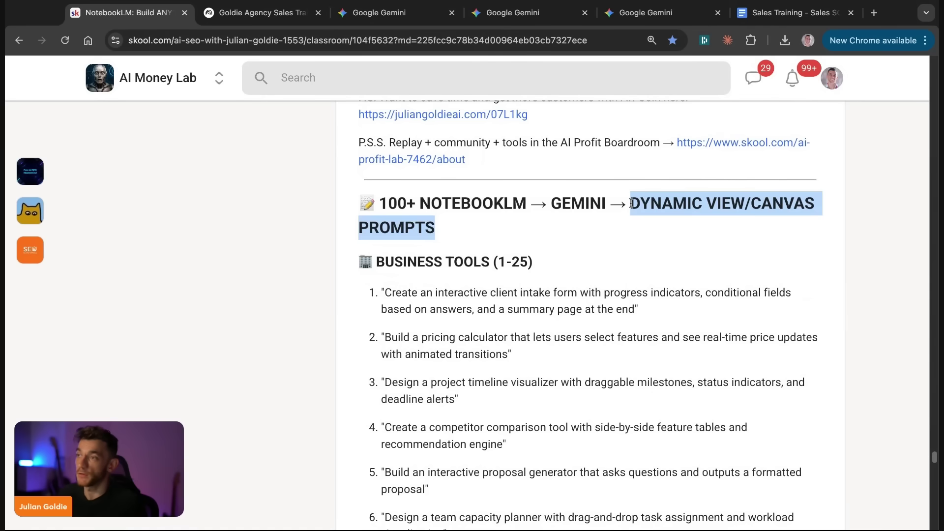
scroll(330, 148, "down", 2)
mouse_move(360, 173)
left_mouse_down()
mouse_move(585, 388)
mouse_move(447, 447)
left_mouse_up()
Step: Scroll to the end and highlight the BONUS CREATIVE PROMPTS, prompts 101 to 110
scroll(418, 271, "down", 4)
scroll(457, 305, "down", 8)
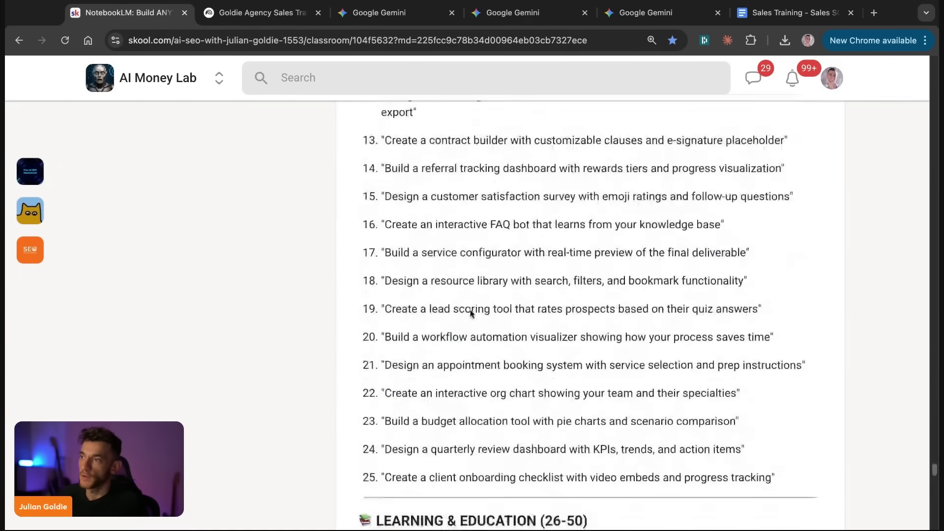
scroll(442, 295, "down", 7)
scroll(470, 273, "down", 4)
scroll(477, 285, "down", 10)
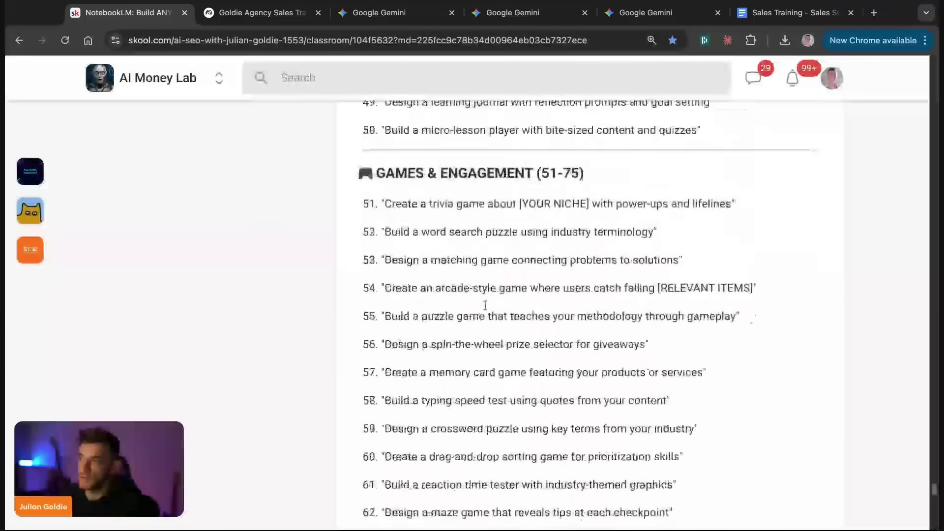
scroll(482, 295, "down", 2)
scroll(488, 309, "down", 4)
scroll(489, 309, "down", 5)
scroll(492, 312, "down", 3)
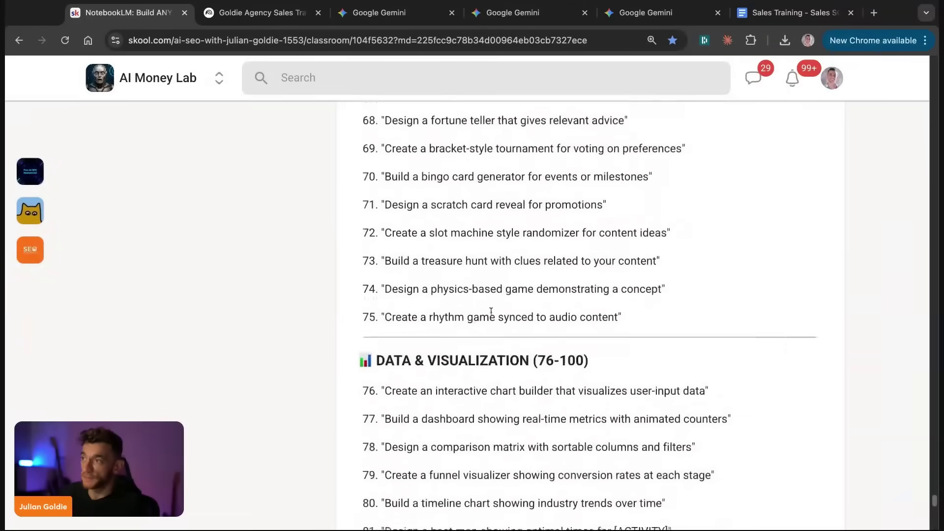
scroll(491, 311, "down", 3)
scroll(442, 295, "down", 2)
scroll(438, 295, "down", 8)
scroll(418, 280, "down", 6)
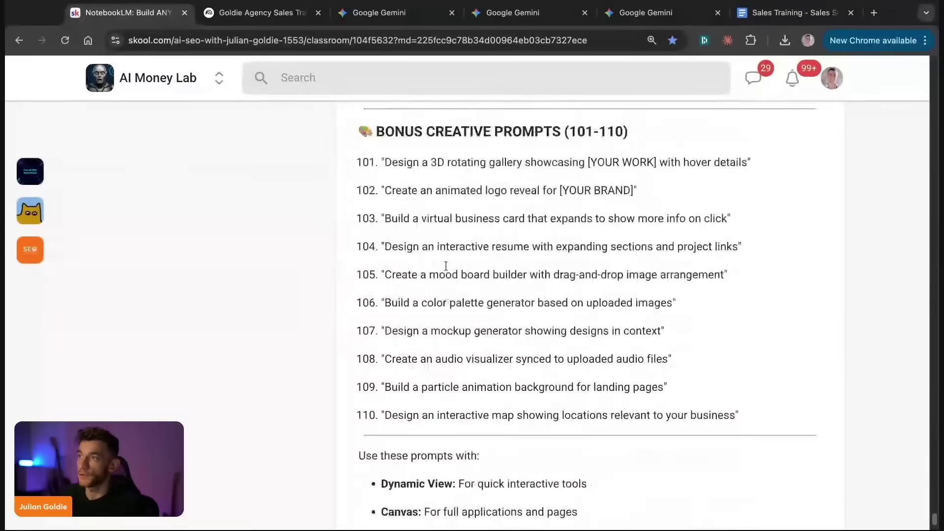
triple_click(352, 135)
left_click_drag(351, 132, 755, 450)
left_click(755, 450)
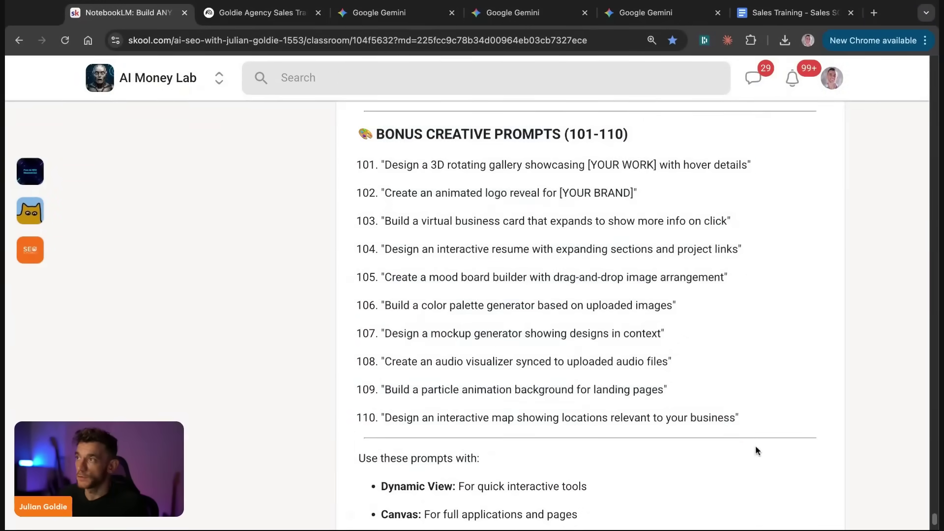
scroll(587, 350, "down", 5)
left_click(388, 13)
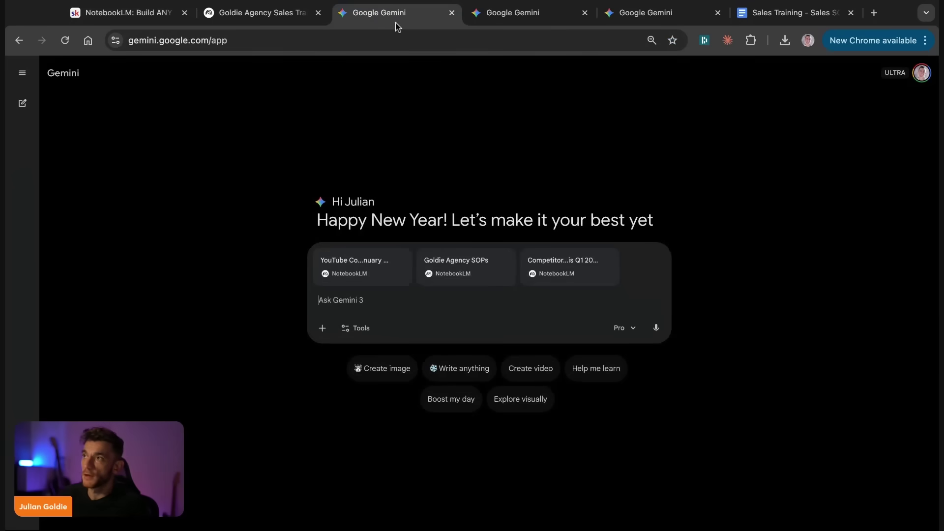
left_click(508, 15)
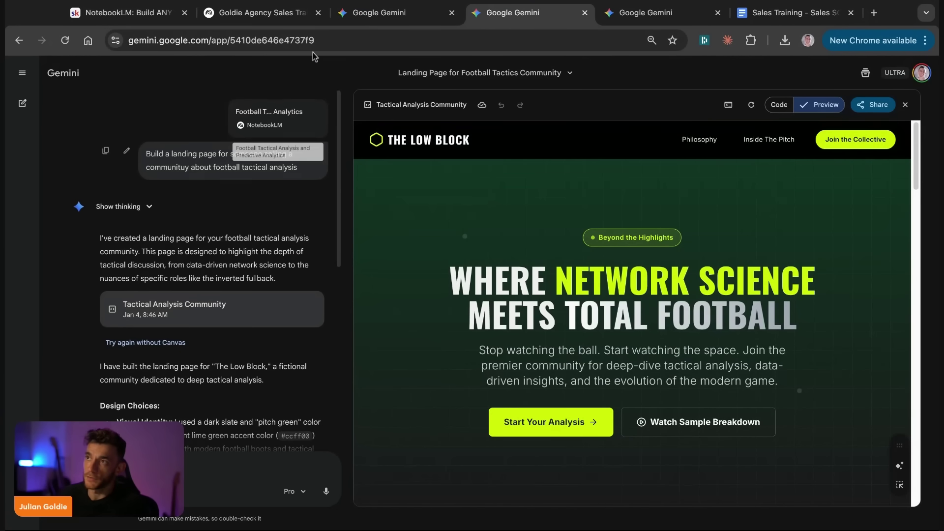
scroll(442, 197, "down", 10)
scroll(452, 209, "up", 9)
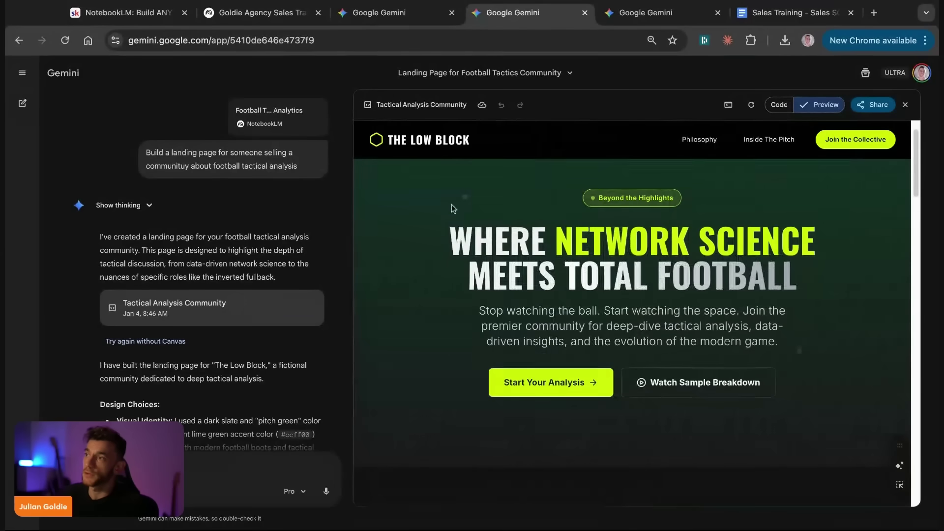
triple_click(449, 222)
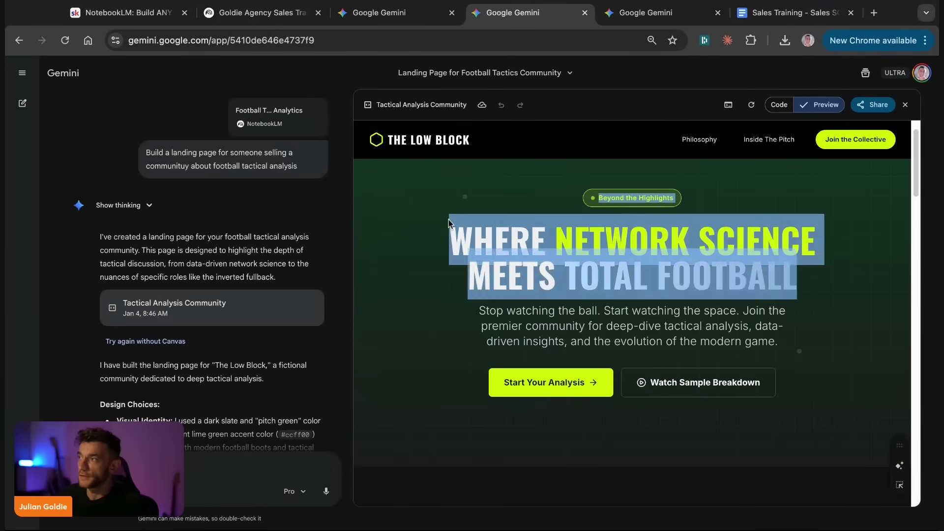
left_click(448, 223)
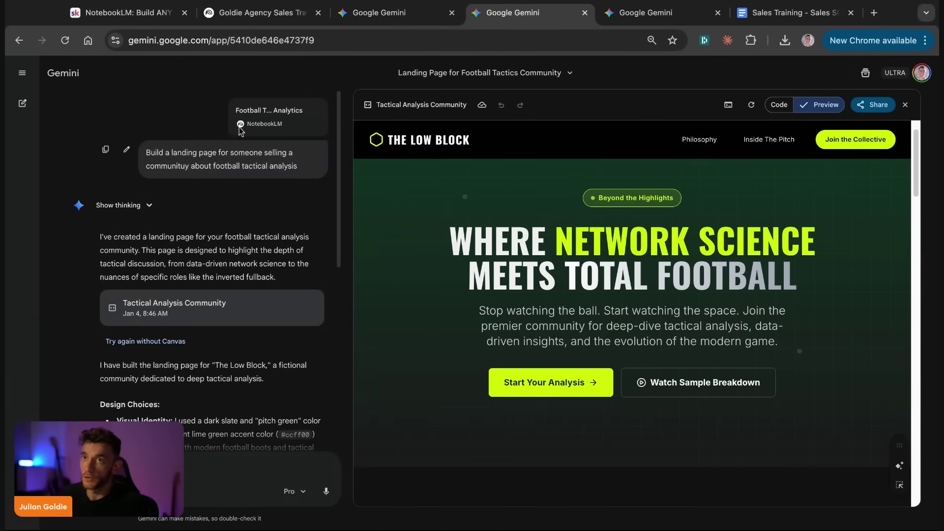
scroll(565, 337, "down", 5)
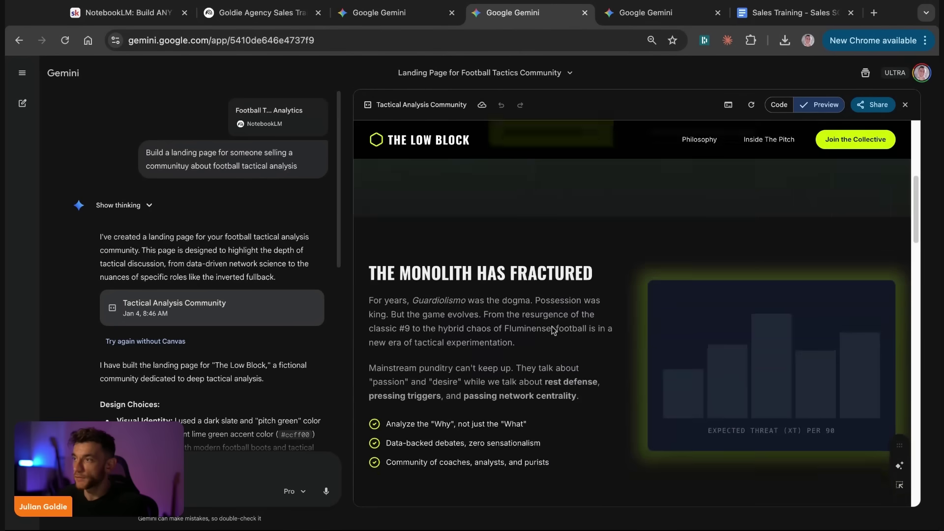
scroll(541, 342, "down", 5)
scroll(511, 346, "down", 5)
scroll(514, 334, "down", 5)
scroll(521, 315, "up", 10)
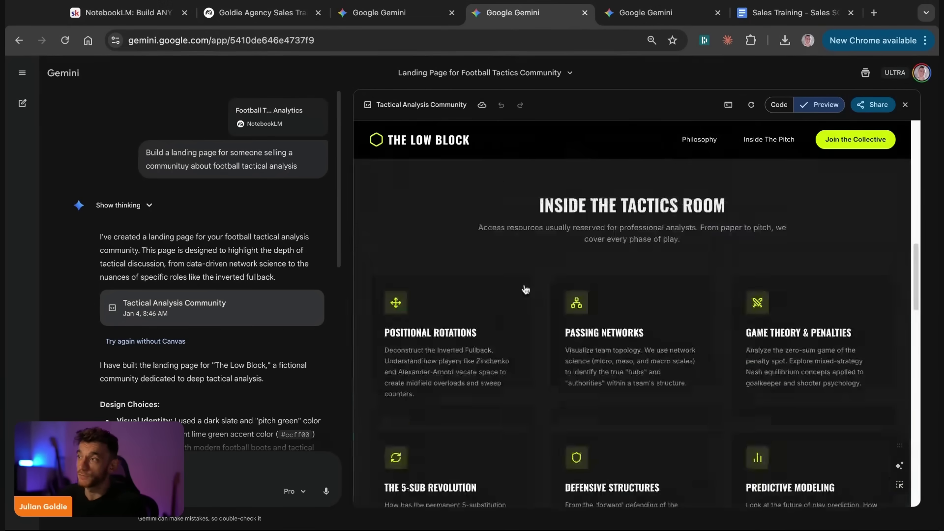
scroll(526, 295, "up", 10)
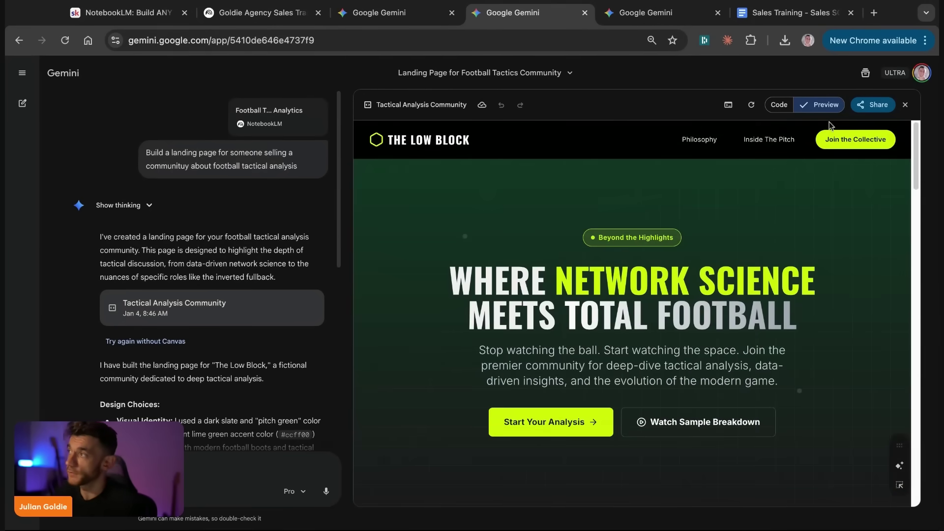
Step: Create and copy a public share link for the Sales Savage Game canvas
left_click(382, 15)
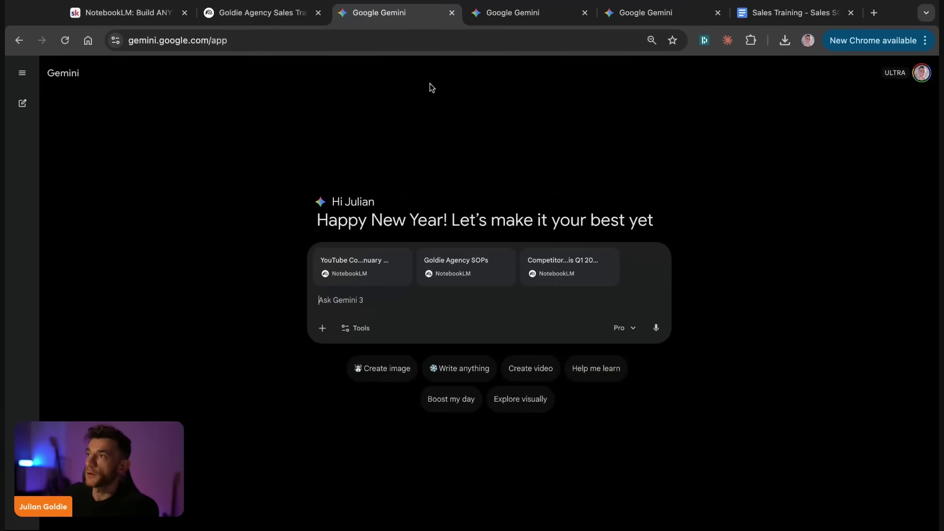
left_click(22, 73)
left_click(653, 11)
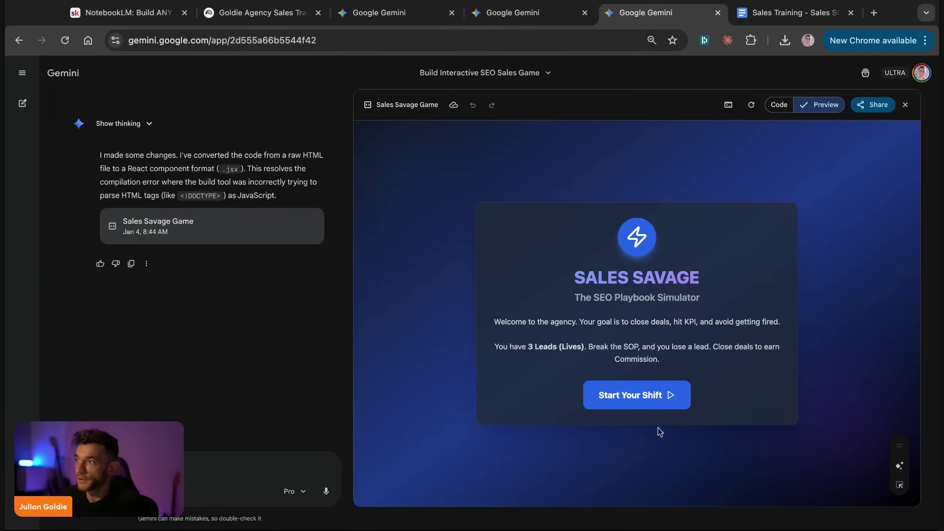
left_click(873, 104)
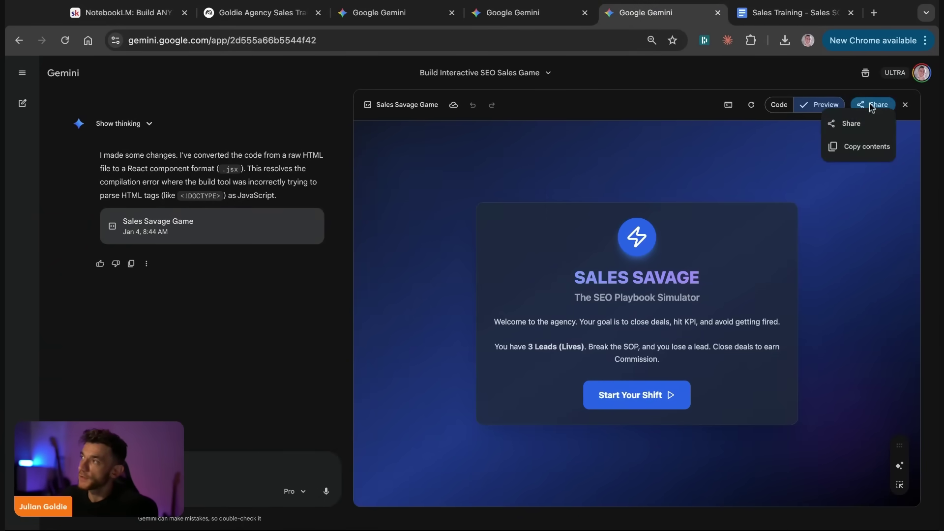
left_click(856, 124)
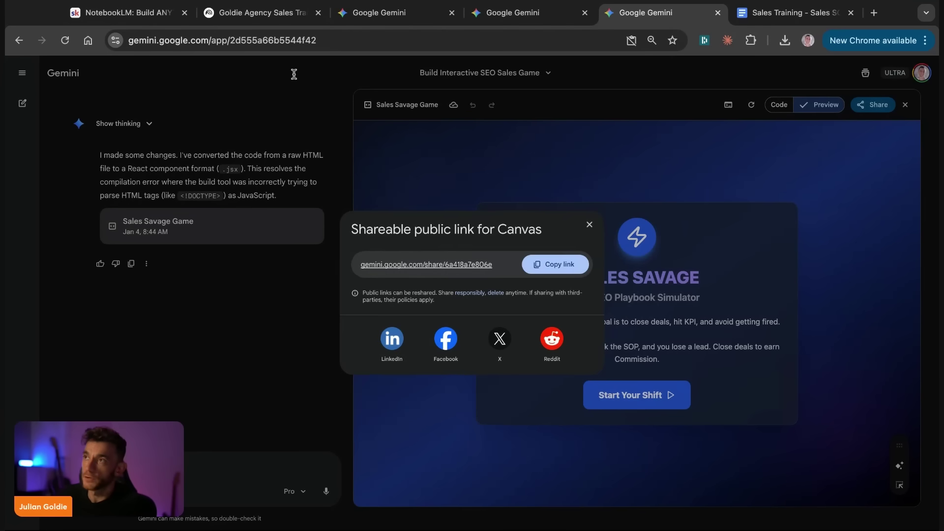
left_click(566, 264)
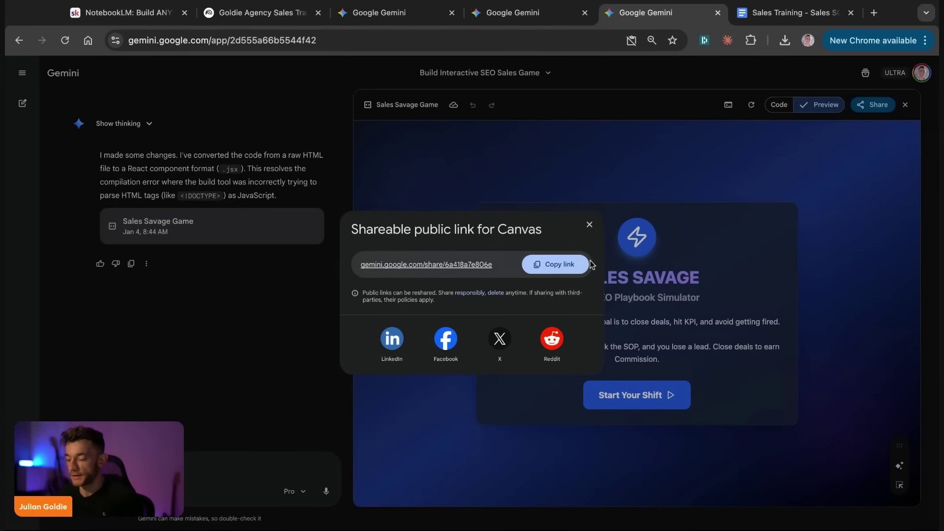
Step: Open the copied share link in a new browser tab
key("super+t")
key("super+v")
key("Return")
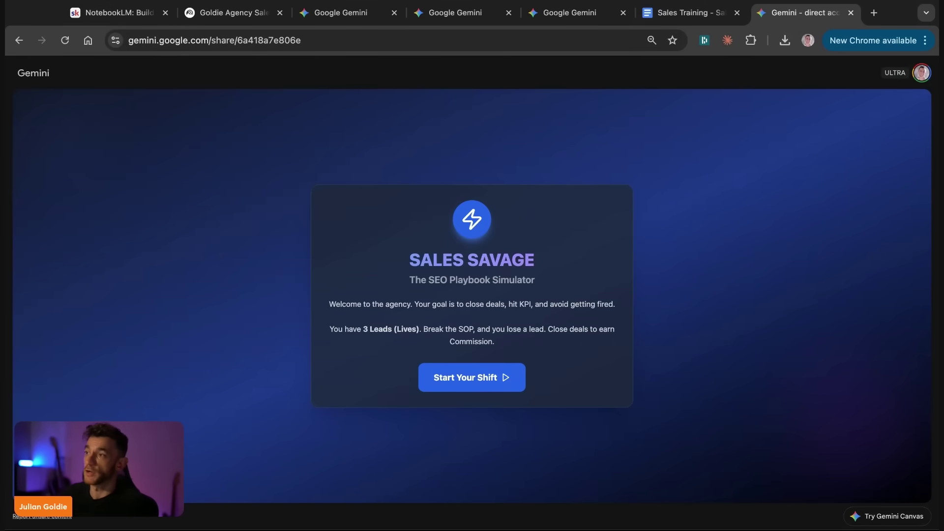
Step: Start the shared Sales Savage Game's first shift and read the STAGE: MINDSET question
left_click_drag(387, 256, 548, 273)
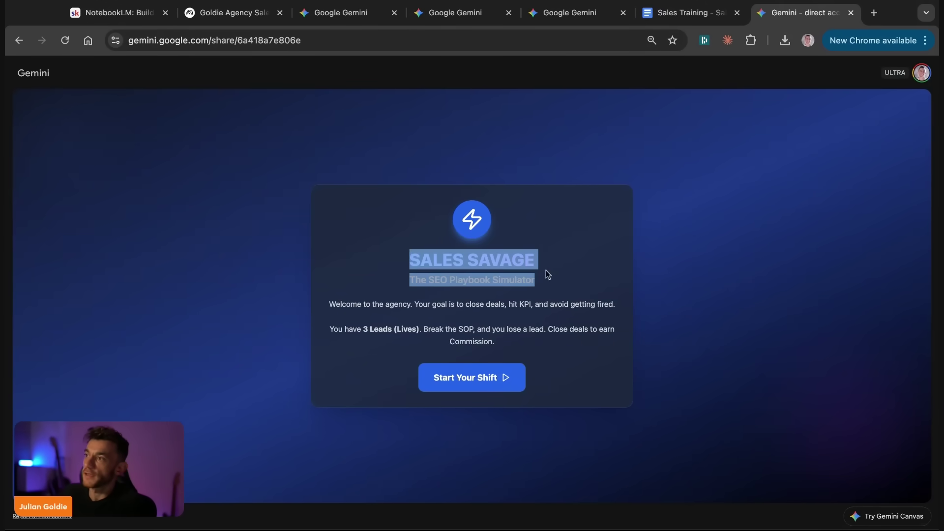
left_click(462, 297)
left_click(465, 377)
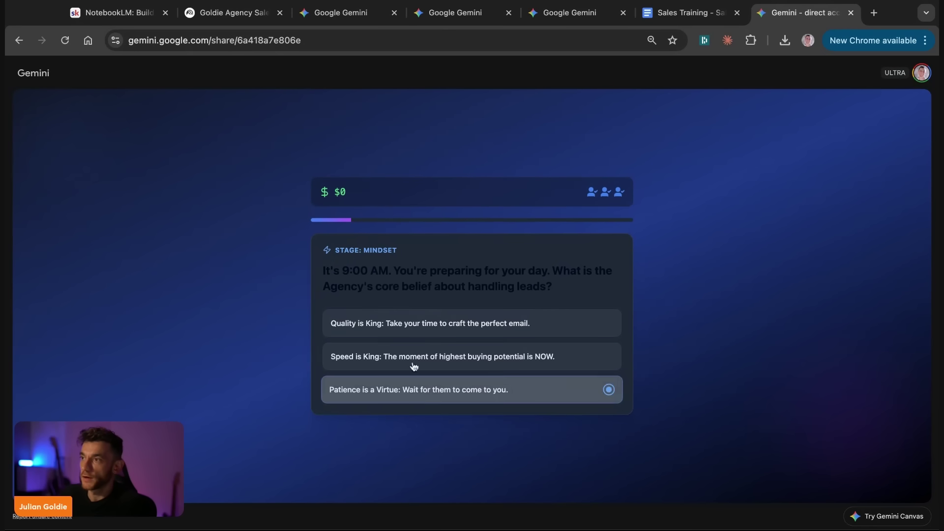
left_click_drag(301, 290, 658, 381)
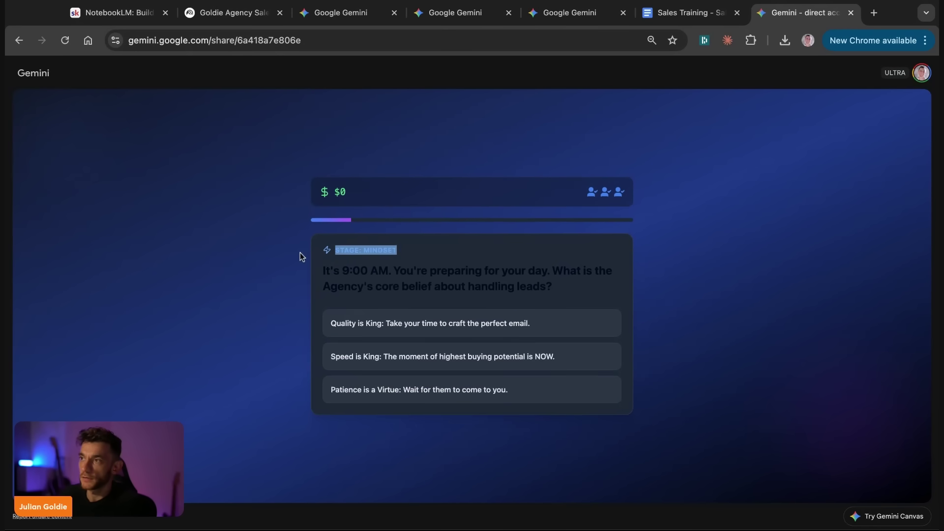
left_click_drag(555, 288, 302, 256)
mouse_move(291, 291)
left_mouse_down()
mouse_move(317, 254)
mouse_move(407, 271)
mouse_move(551, 271)
left_mouse_up()
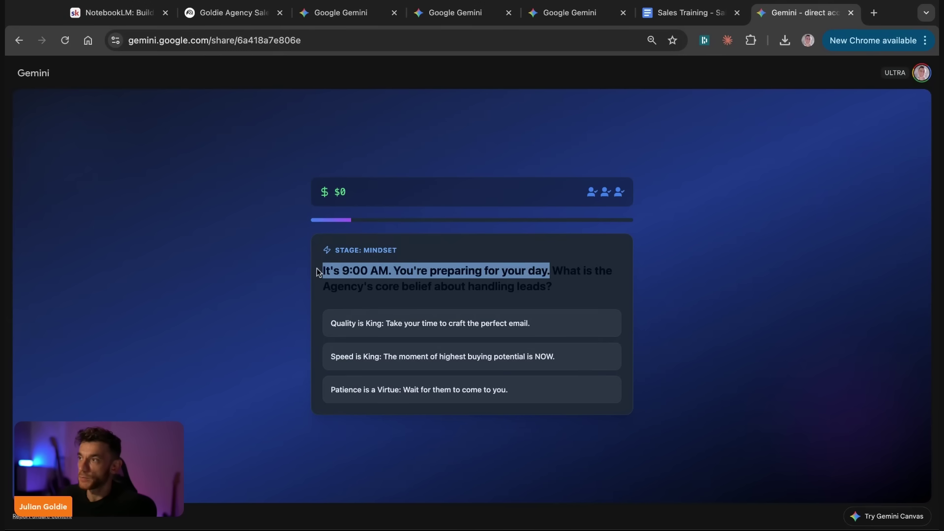
left_click_drag(318, 271, 553, 288)
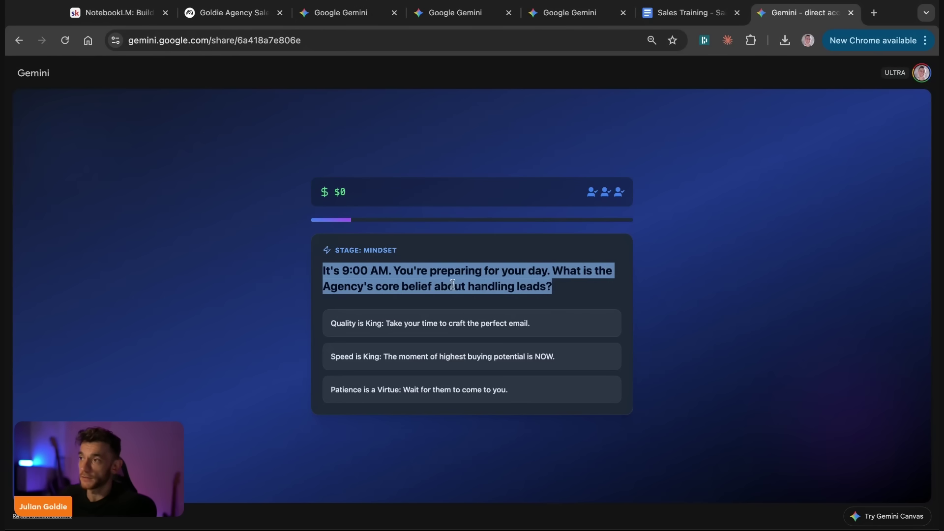
Step: Answer 'Speed is King' to earn $500, go to the next scenario, then return to Gemini home
left_click(453, 356)
key("ctrl+a")
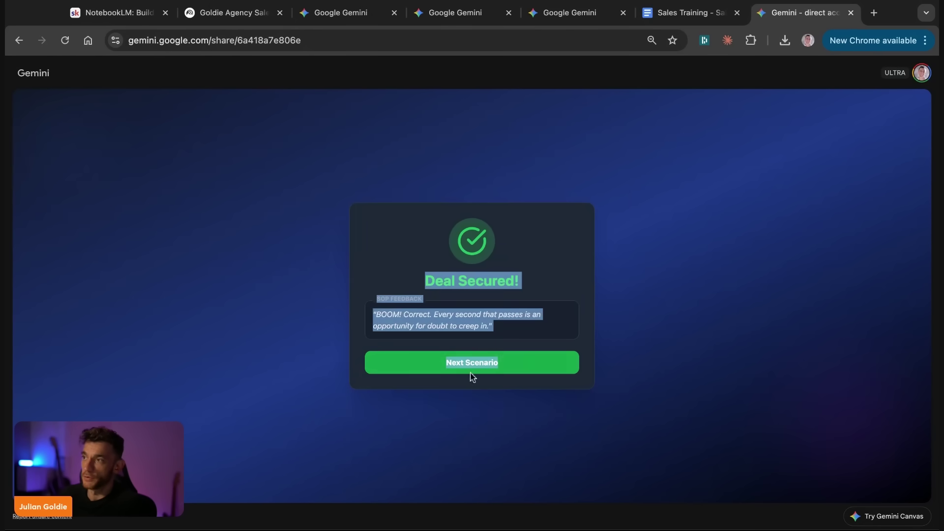
left_click(470, 372)
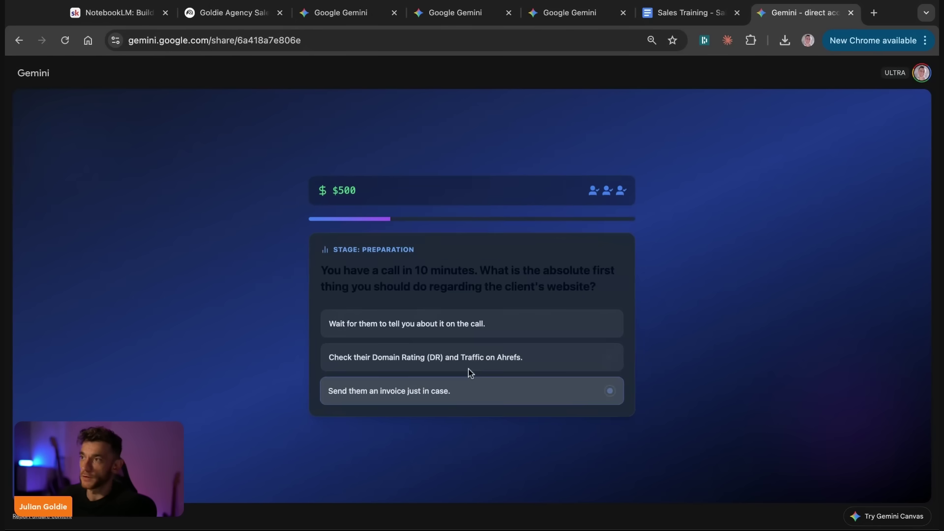
left_click(37, 76)
Step: Close the Gemini tabs and return to the 'NotebookLM: Build ANYTHING!' lesson
middle_click(360, 18)
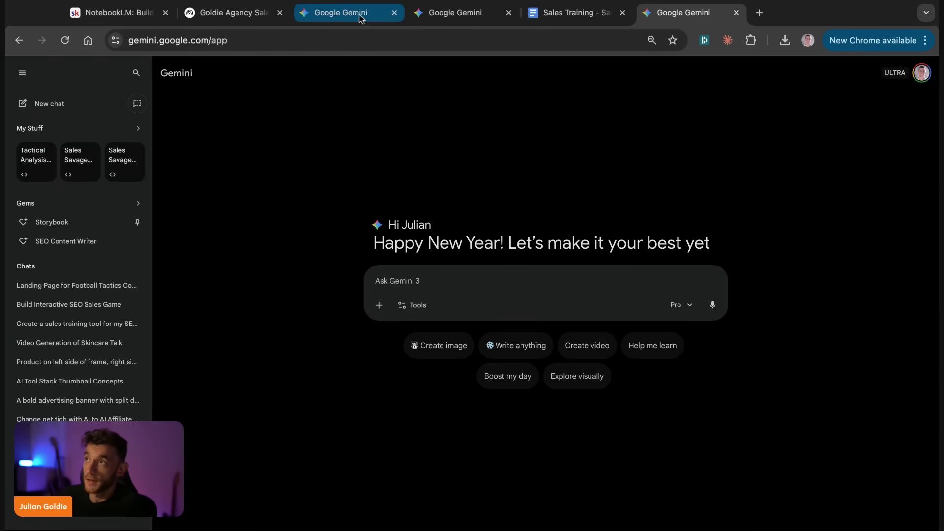
middle_click(365, 15)
middle_click(365, 15)
middle_click(249, 15)
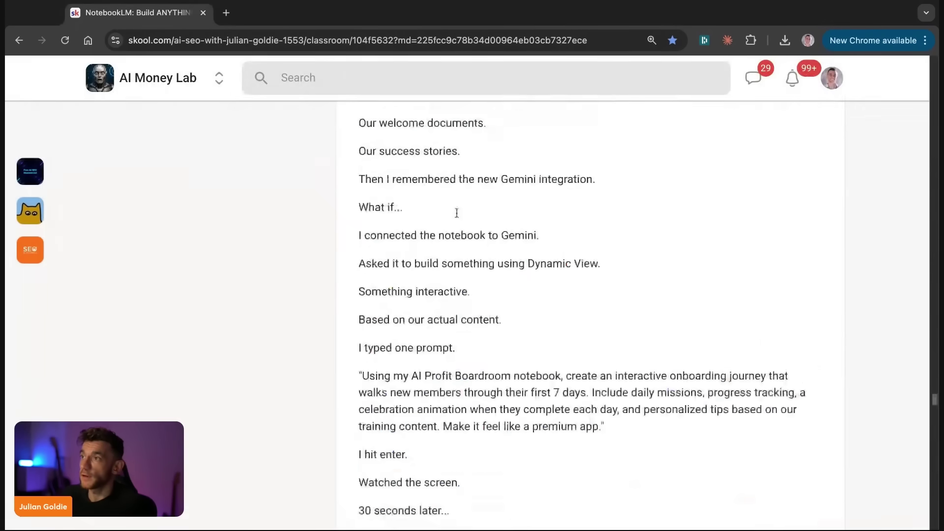
scroll(457, 213, "up", 15)
scroll(460, 214, "up", 10)
triple_click(374, 184)
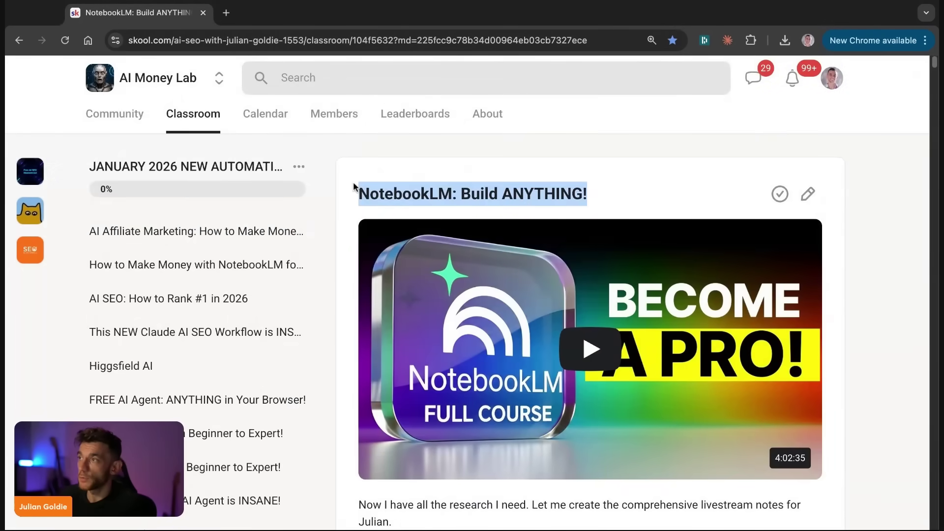
scroll(591, 221, "down", 5)
scroll(821, 283, "up", 2)
scroll(830, 277, "up", 3)
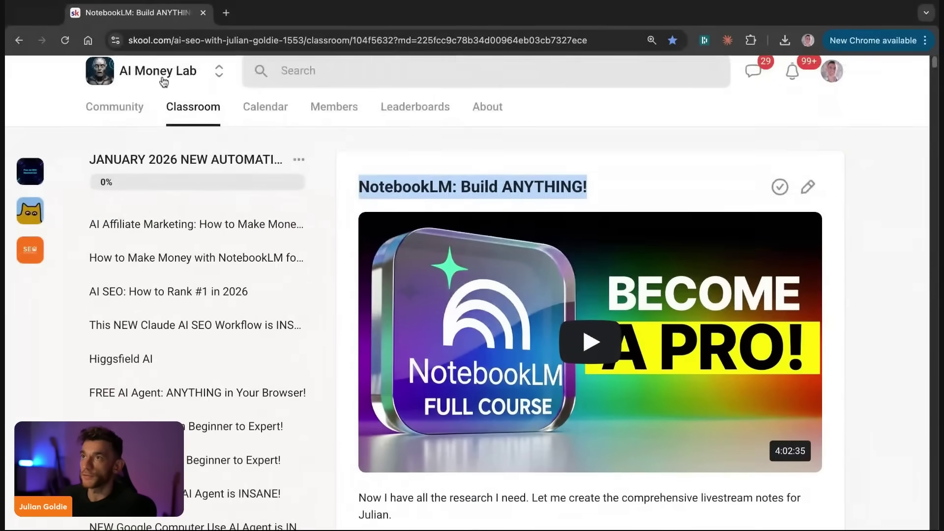
Step: Open the AI Money Lab community in a new tab and scroll through its courses
middle_click(104, 77)
left_click(284, 12)
left_click_drag(283, 12, 139, 13)
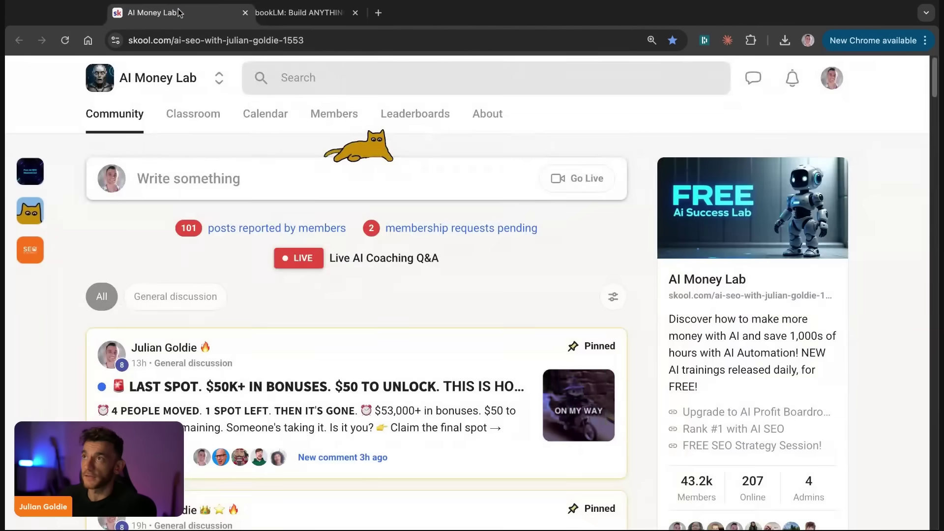
scroll(651, 328, "down", 3)
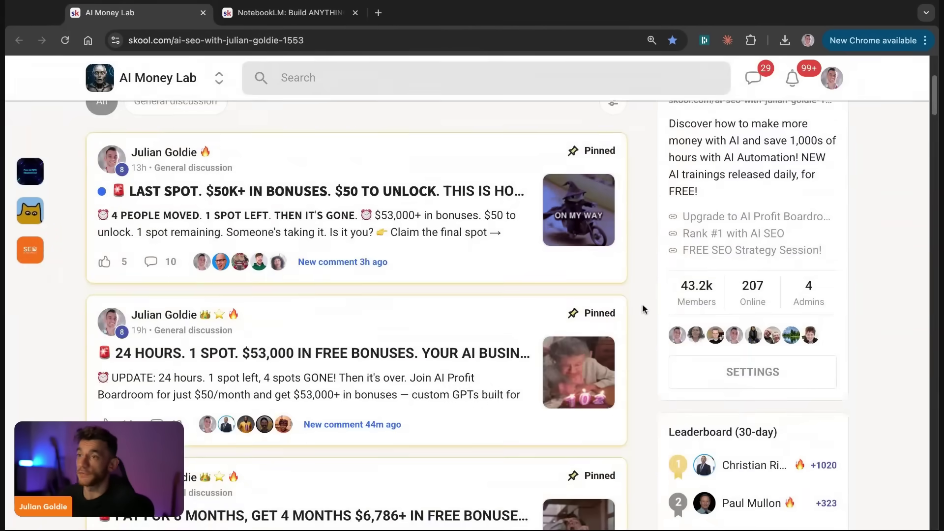
scroll(643, 311, "down", 1)
scroll(643, 311, "down", 5)
scroll(643, 312, "up", 15)
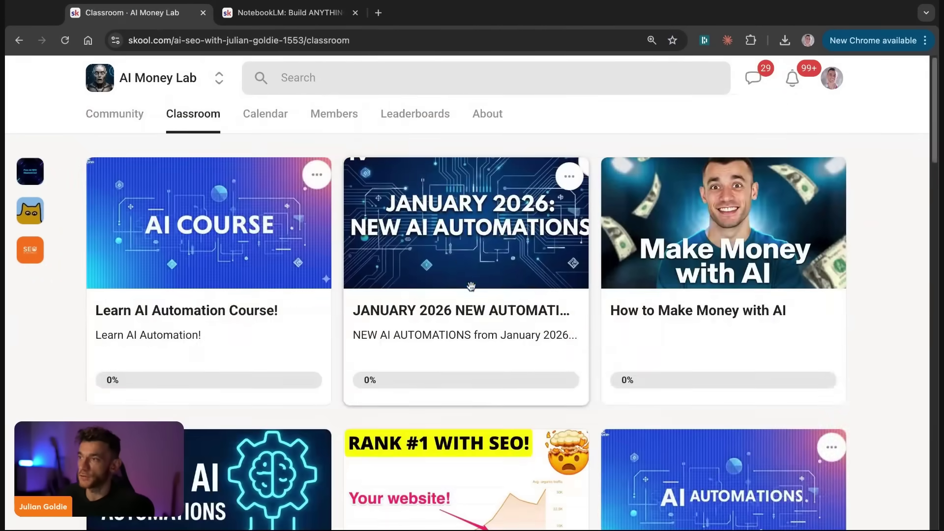
left_click(471, 286)
scroll(659, 192, "down", 3)
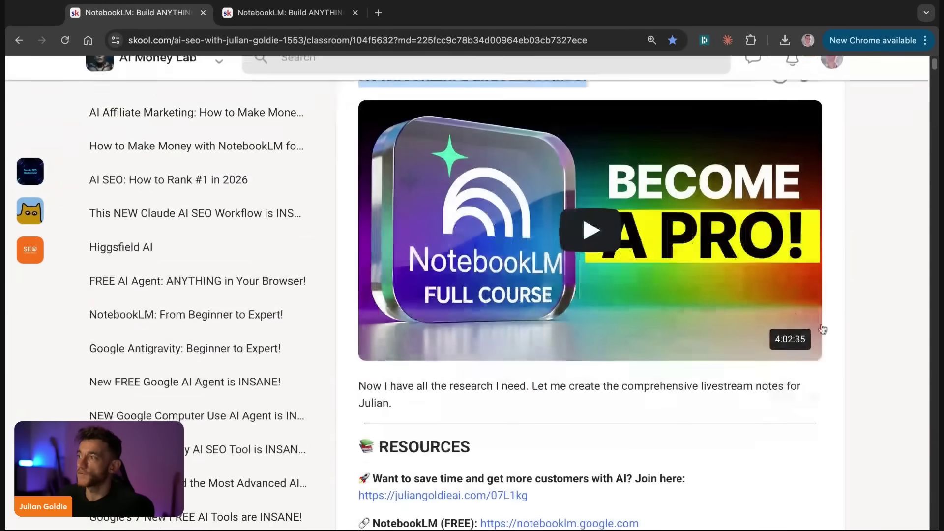
scroll(844, 339, "up", 2)
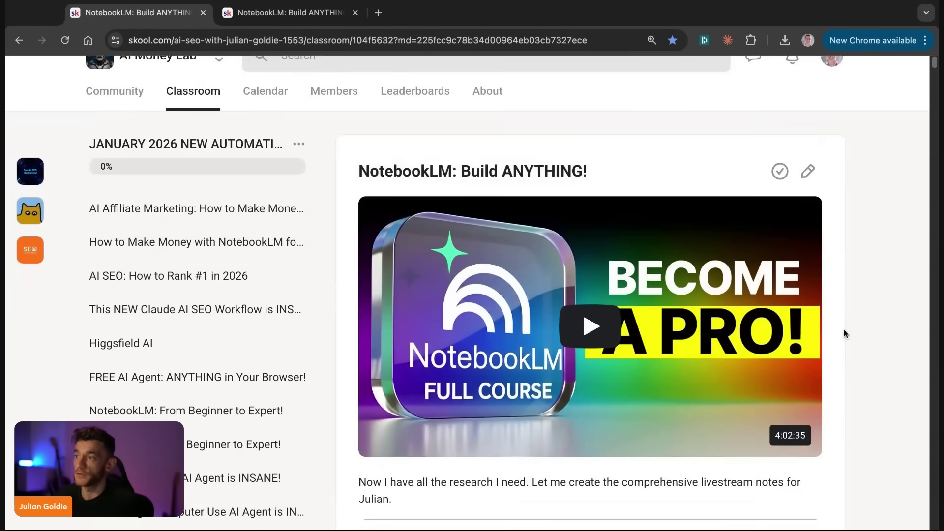
scroll(844, 338, "down", 4)
scroll(844, 339, "down", 5)
left_click_drag(355, 126, 838, 357)
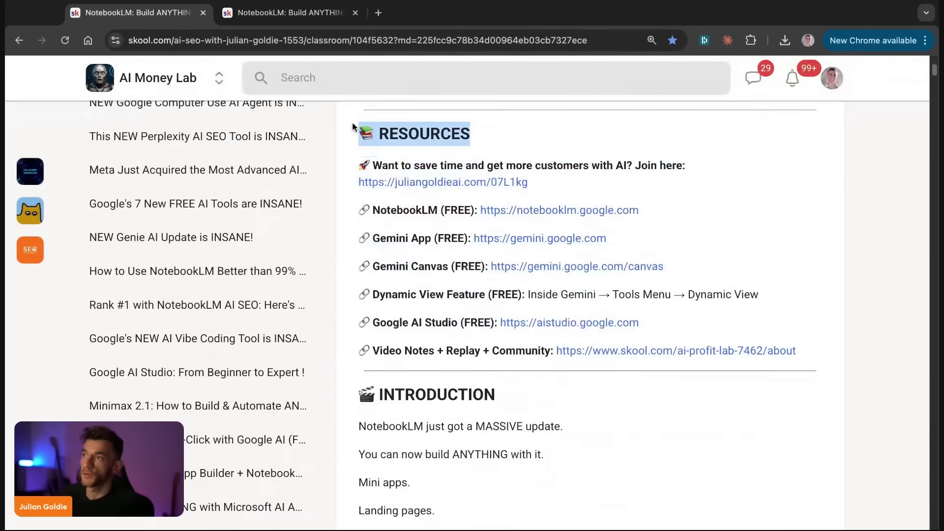
scroll(598, 343, "down", 10)
scroll(597, 343, "down", 5)
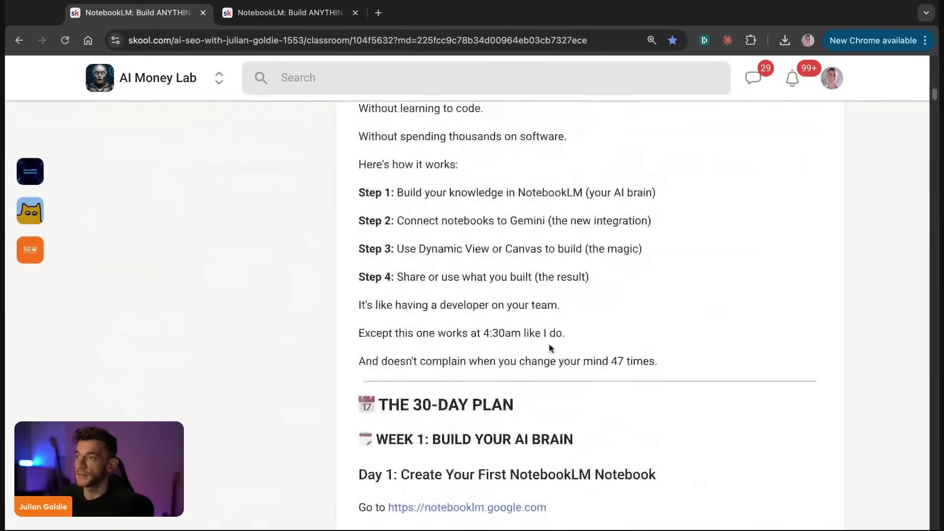
scroll(432, 344, "down", 4)
left_click_drag(737, 373, 337, 212)
scroll(623, 390, "down", 3)
scroll(623, 390, "down", 10)
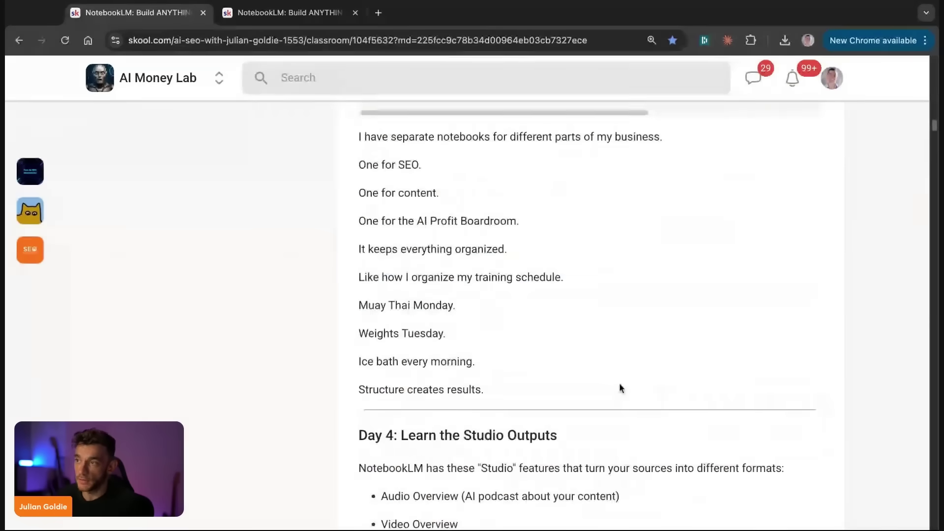
scroll(622, 390, "down", 10)
scroll(621, 390, "down", 10)
scroll(620, 389, "down", 10)
scroll(619, 390, "down", 10)
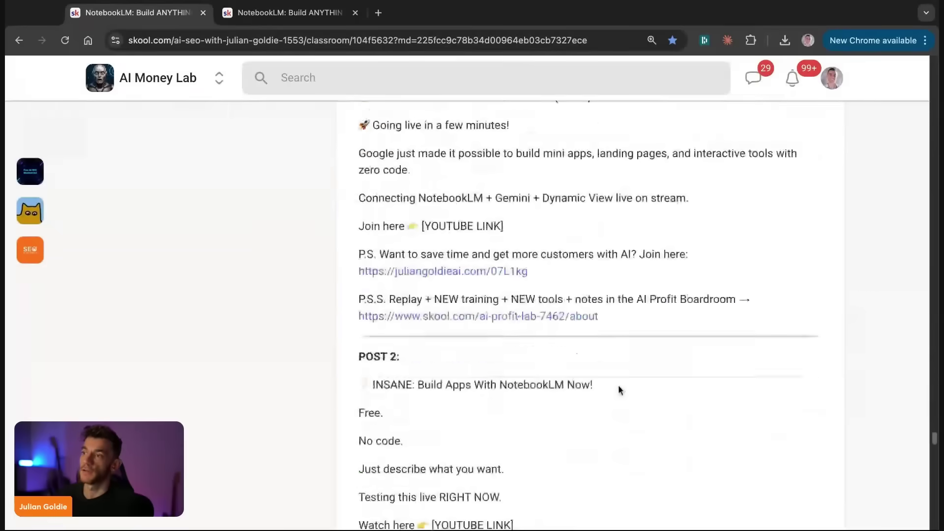
scroll(617, 390, "down", 6)
scroll(617, 390, "up", 5)
triple_click(343, 262)
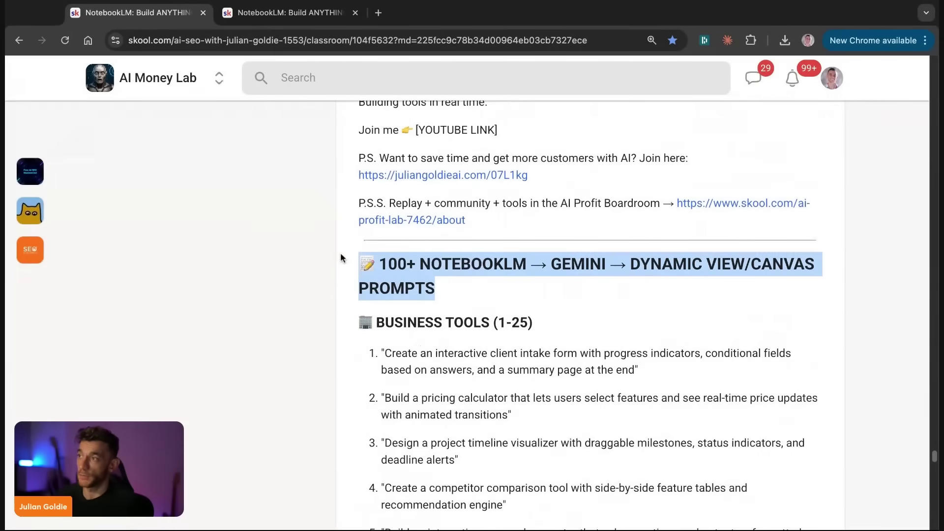
scroll(407, 328, "down", 1)
left_click_drag(350, 272, 812, 453)
scroll(621, 431, "down", 6)
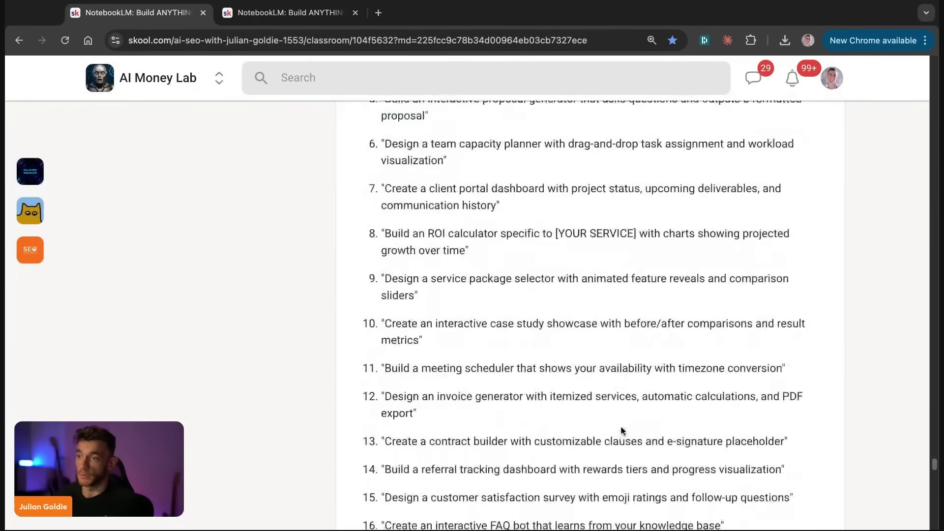
scroll(621, 431, "down", 5)
scroll(621, 431, "down", 15)
scroll(621, 430, "down", 15)
scroll(198, 96, "up", 20)
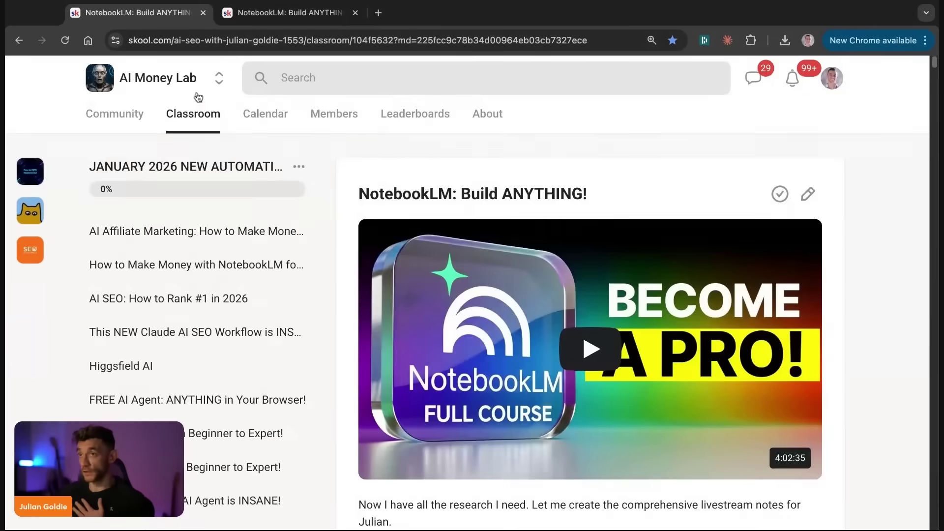
left_click(108, 88)
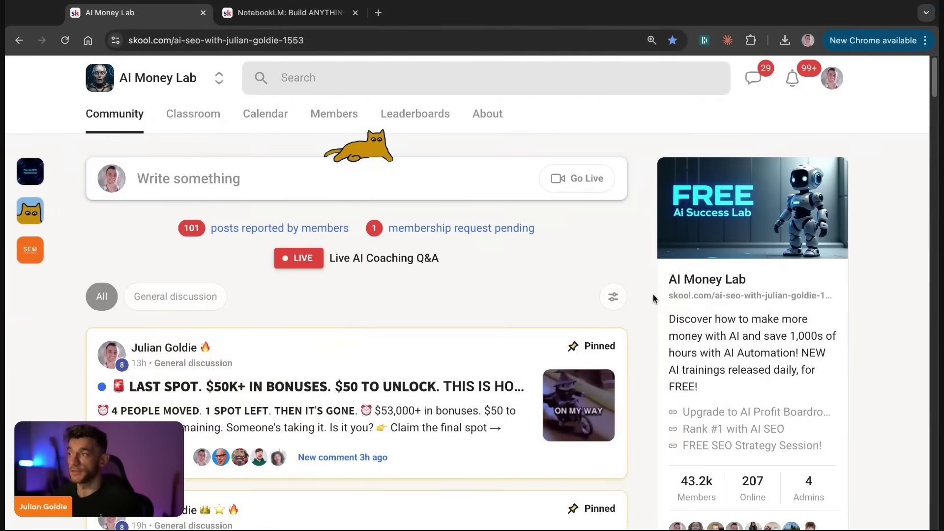
Step: Go to the AI Profit Boardroom community via the 'prof' address suggestion and view its About page
key("ctrl+l")
type("ai prof")
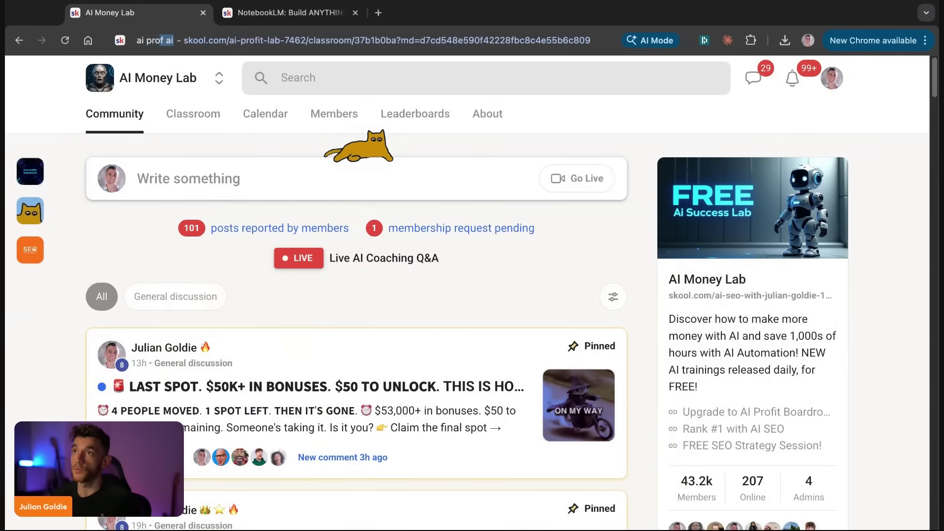
key("Return")
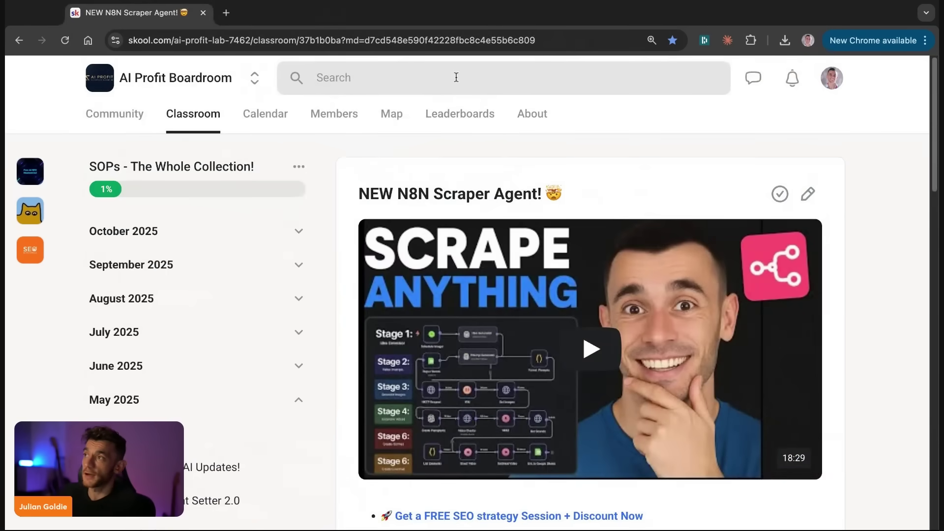
left_click(532, 114)
scroll(639, 338, "down", 3)
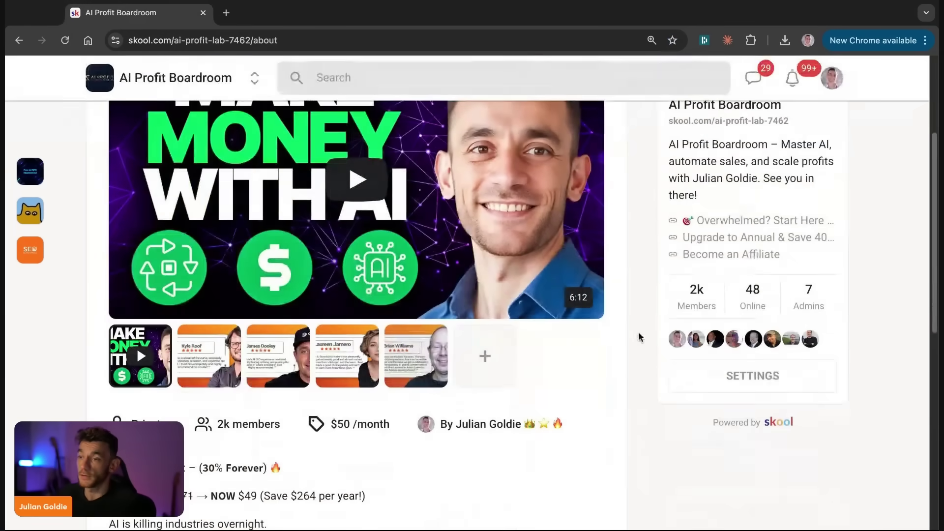
scroll(652, 349, "up", 3)
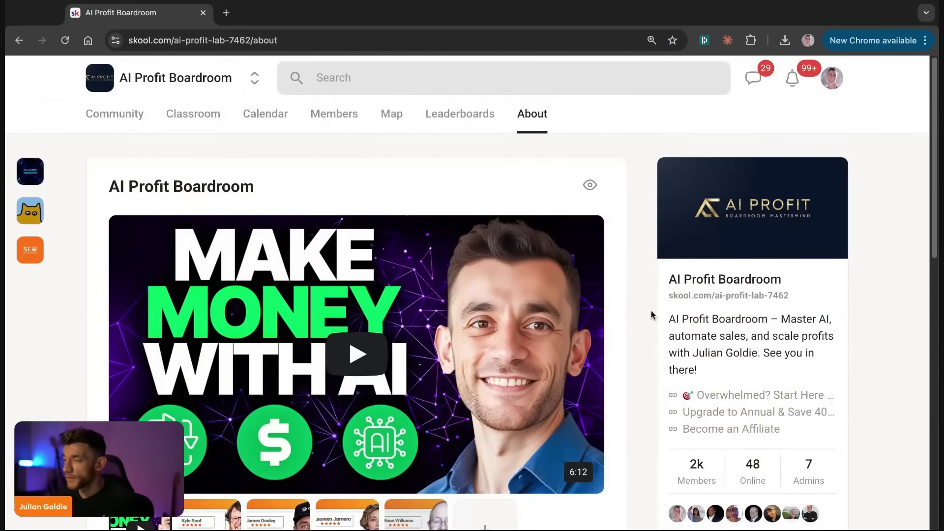
Step: Zoom the browser out with Ctrl+minus and switch to another community tab
key("ctrl+minus")
key("ctrl+minus")
left_click(180, 104)
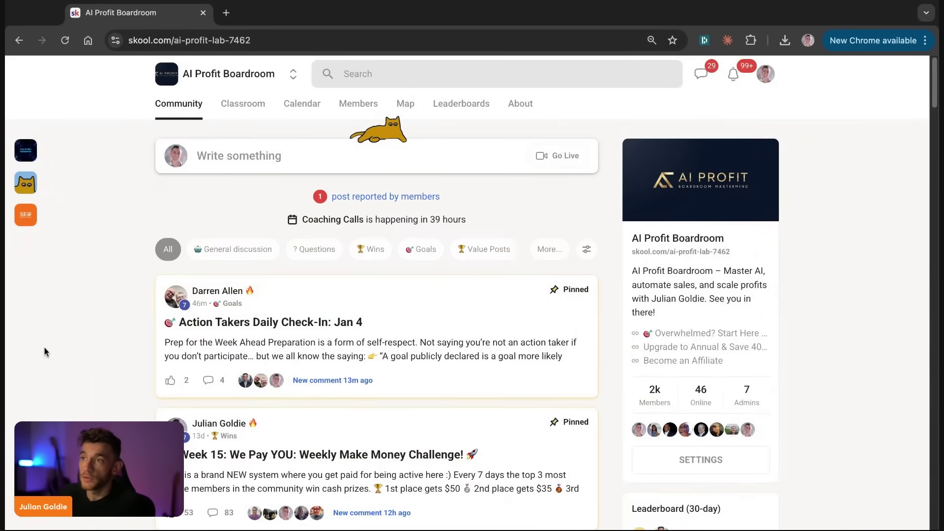
scroll(44, 346, "down", 3)
scroll(93, 334, "up", 3)
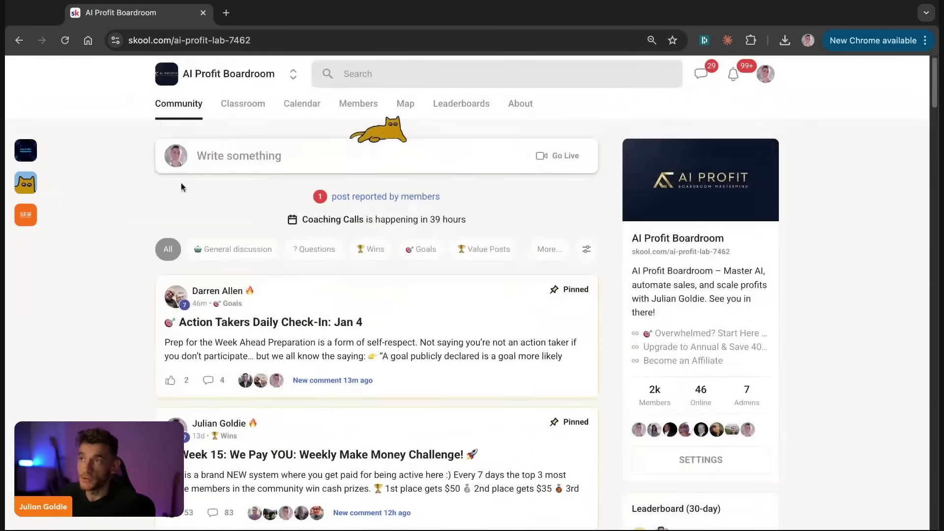
left_click(241, 109)
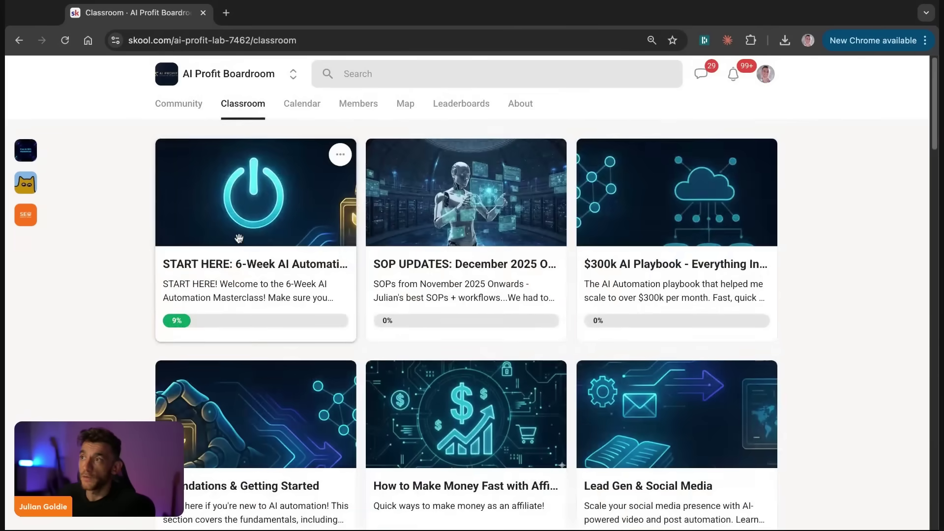
left_click(240, 274)
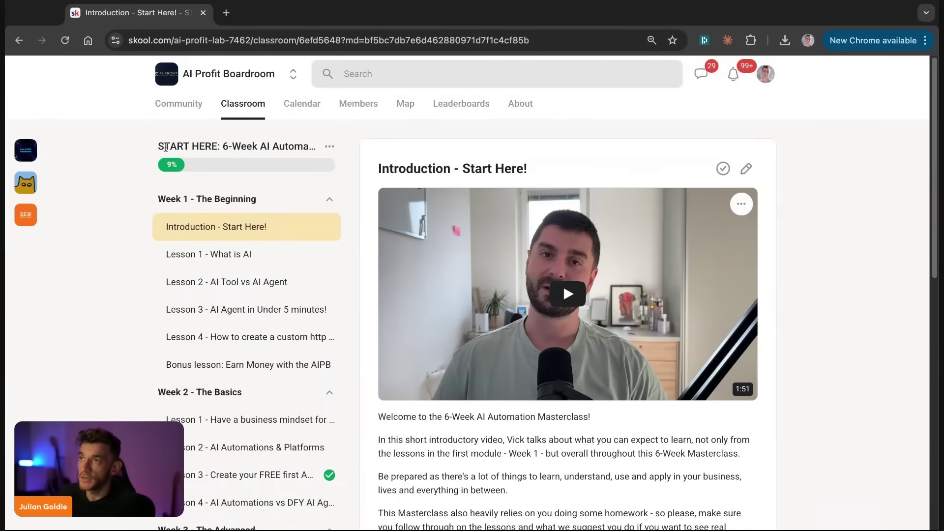
scroll(265, 302, "down", 5)
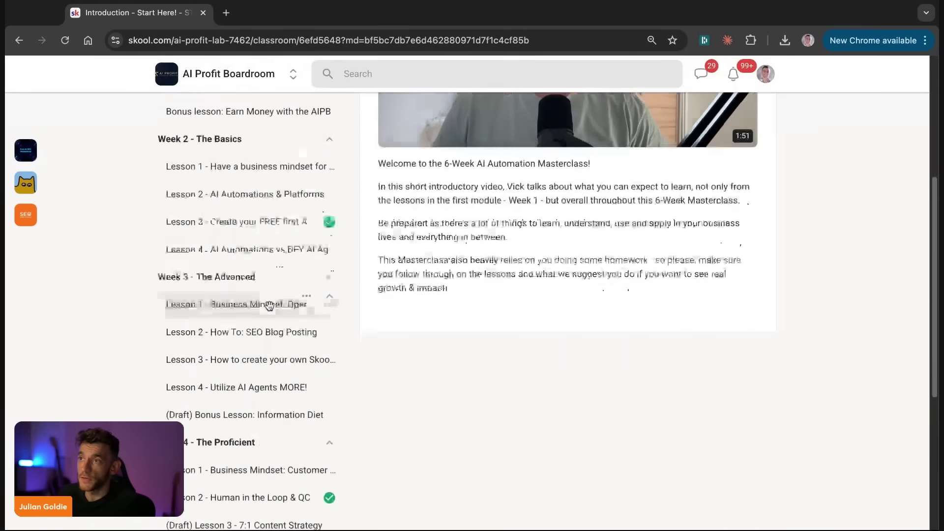
scroll(320, 275, "up", 4)
scroll(246, 301, "down", 6)
scroll(245, 341, "down", 2)
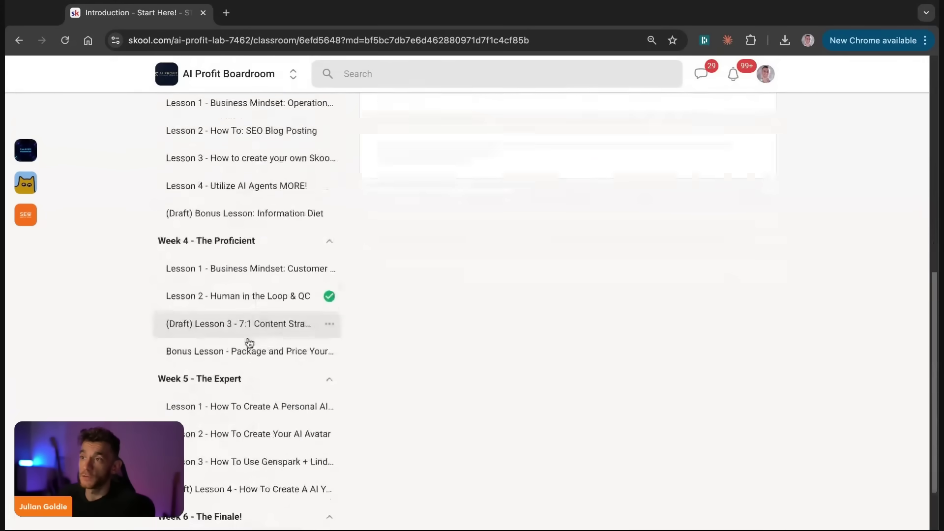
scroll(175, 392, "down", 2)
scroll(231, 300, "up", 10)
left_click(144, 279)
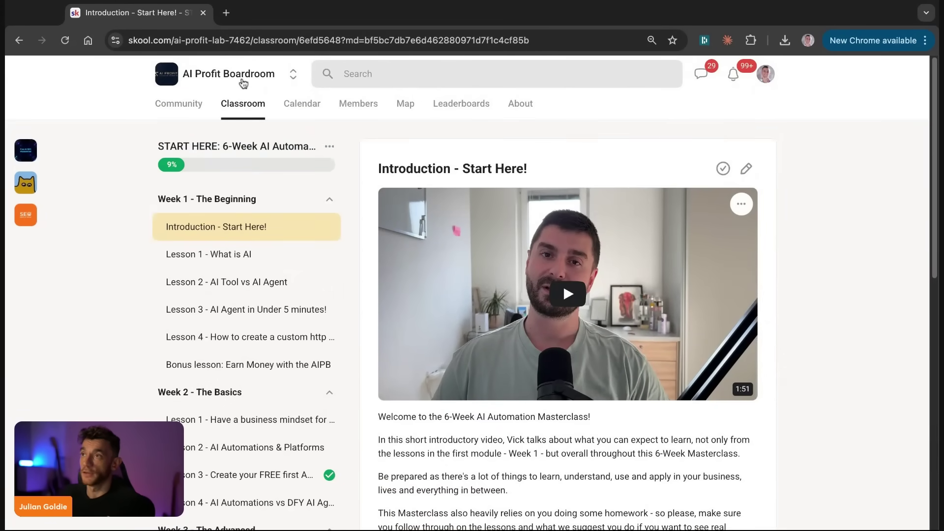
left_click(243, 103)
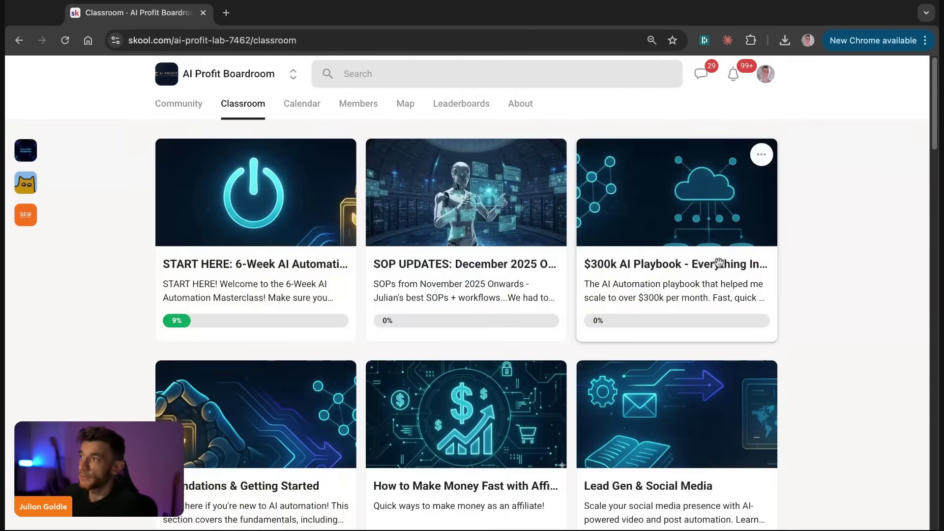
left_click(763, 296)
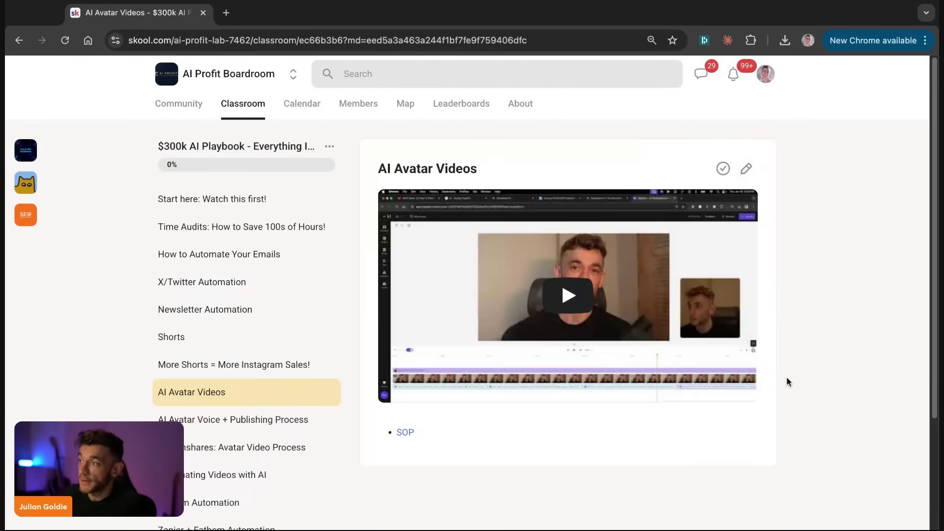
mouse_move(243, 447)
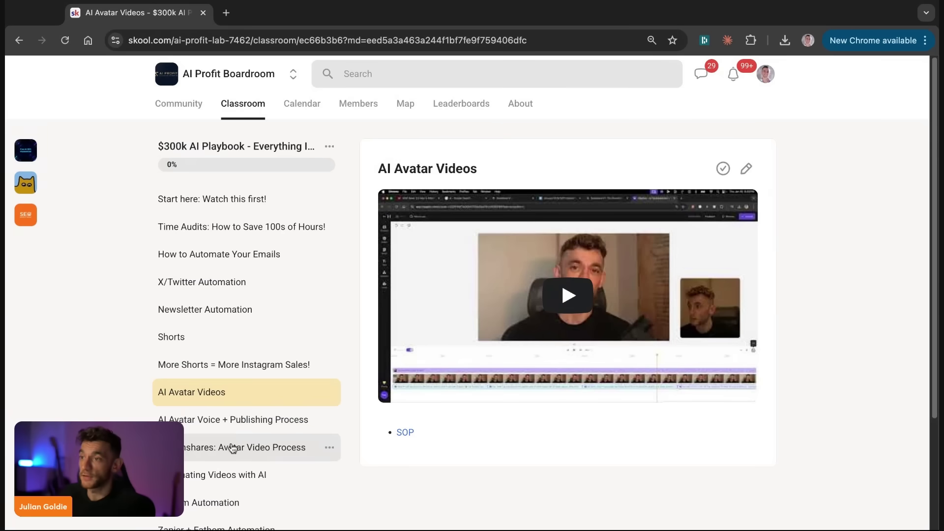
left_click(233, 447)
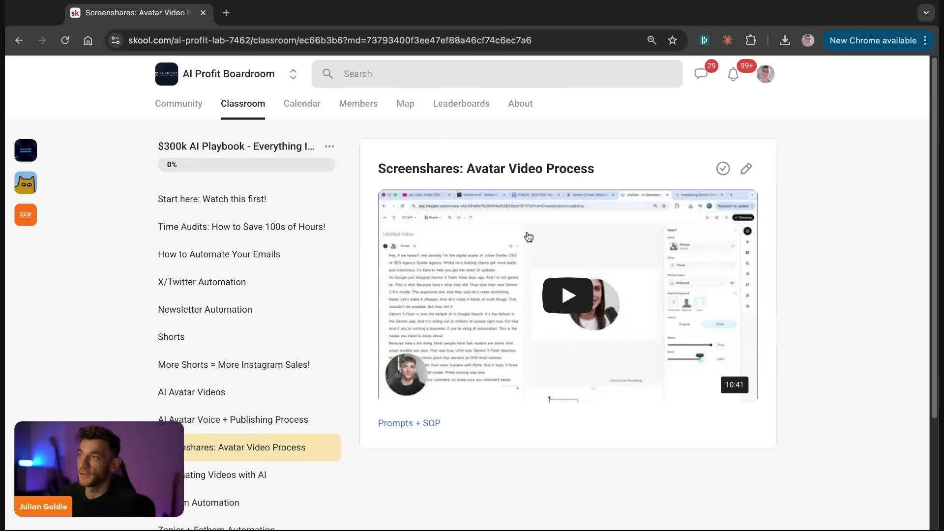
triple_click(382, 159)
left_click(471, 143)
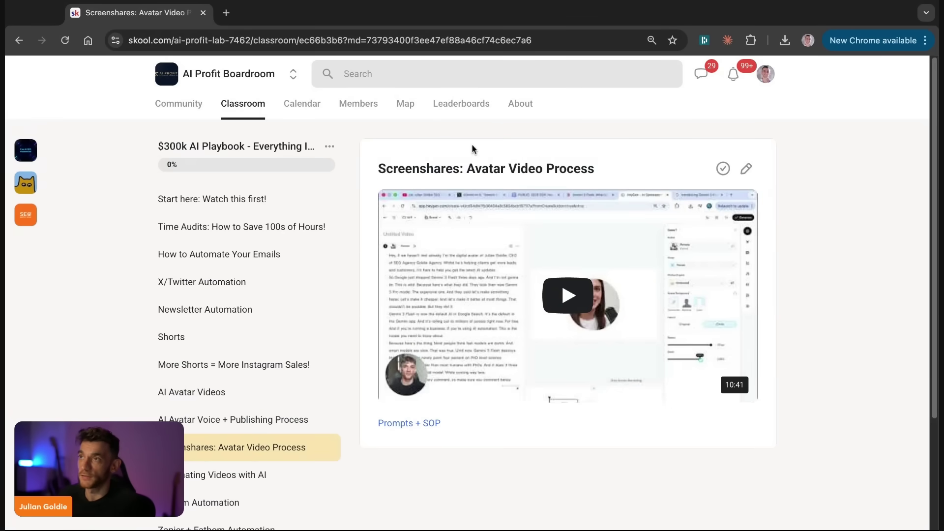
left_click(236, 109)
scroll(879, 335, "down", 5)
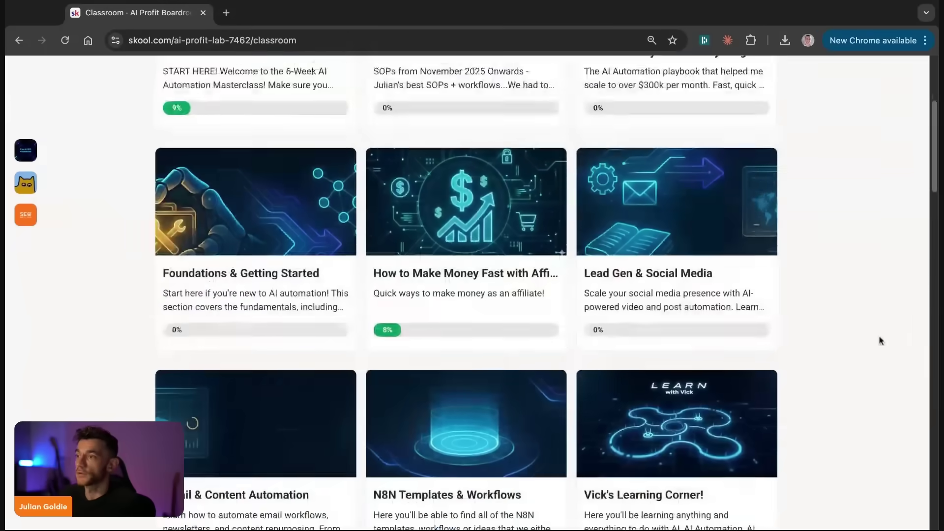
scroll(807, 317, "down", 5)
scroll(806, 318, "down", 2)
scroll(451, 295, "down", 5)
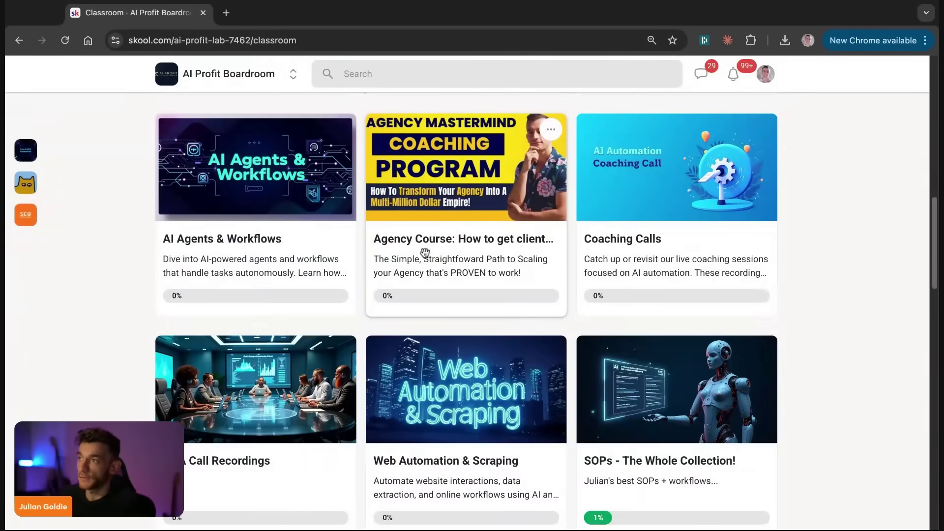
scroll(431, 254, "down", 2)
scroll(433, 263, "down", 6)
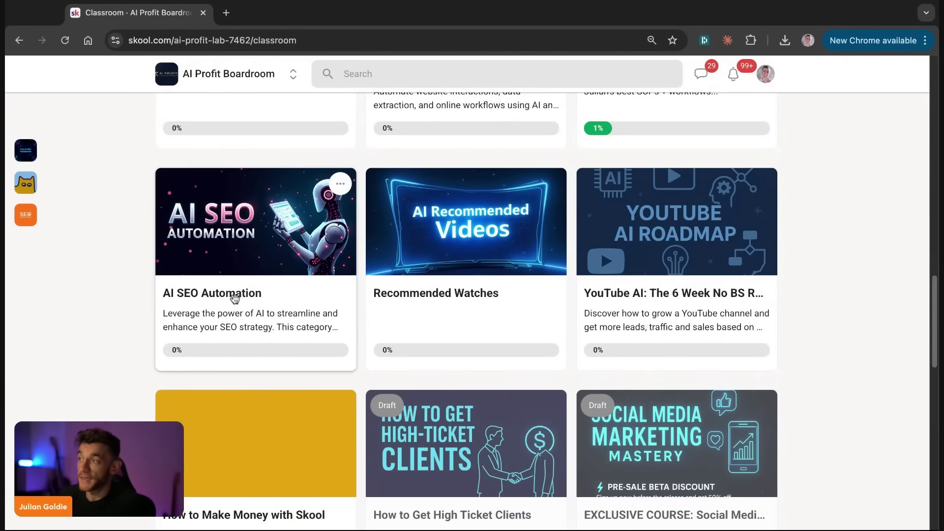
mouse_move(677, 251)
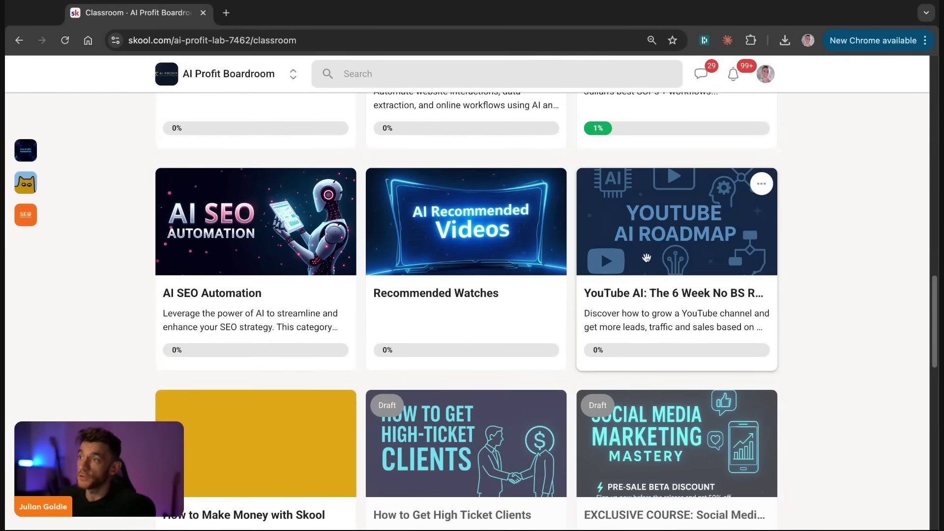
scroll(666, 288, "up", 15)
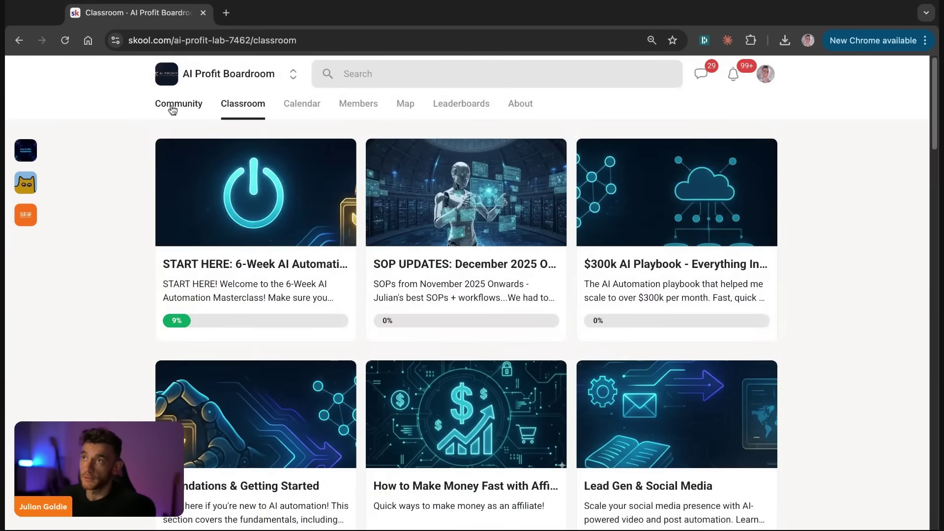
left_click(173, 105)
left_click(294, 104)
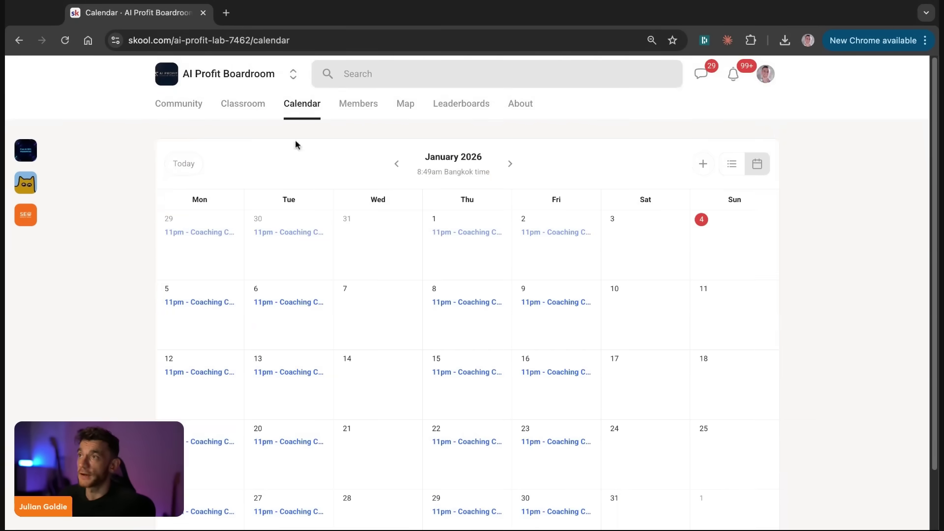
scroll(388, 248, "down", 2)
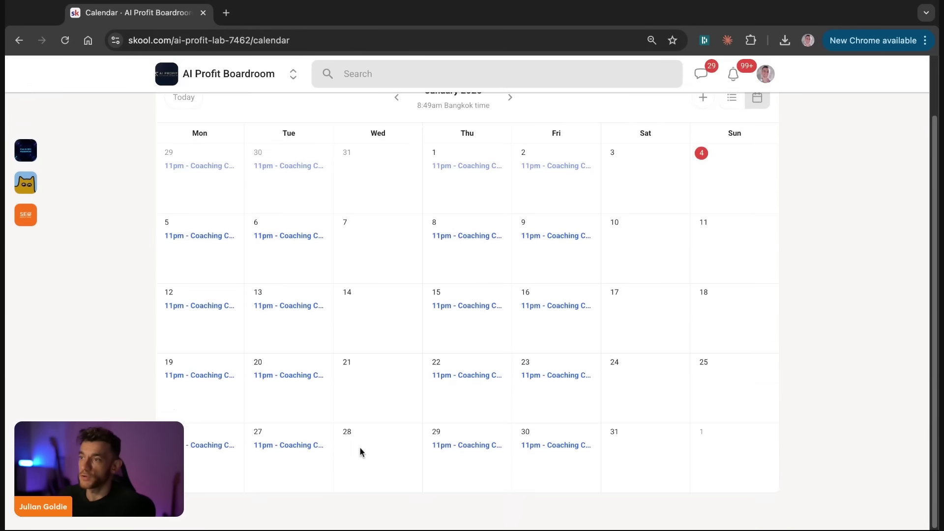
scroll(360, 449, "up", 2)
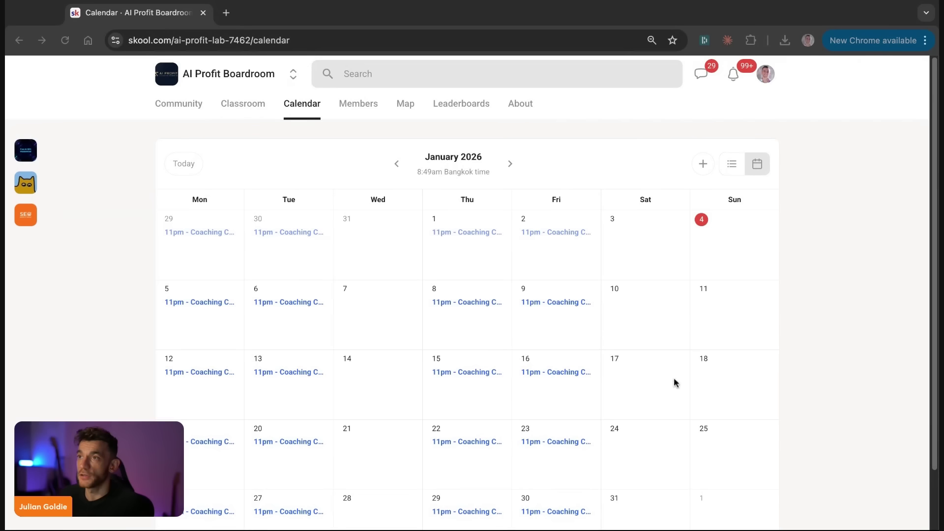
left_click(701, 385)
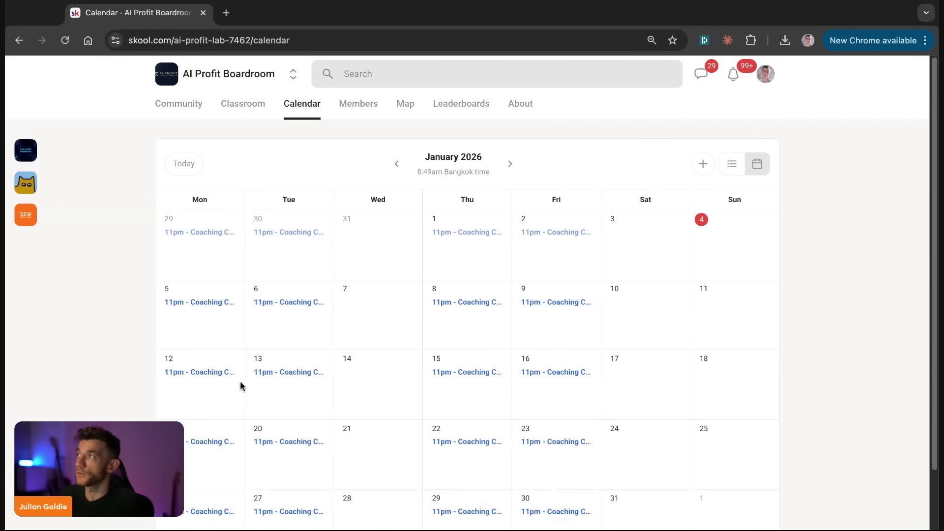
scroll(344, 375, "down", 1)
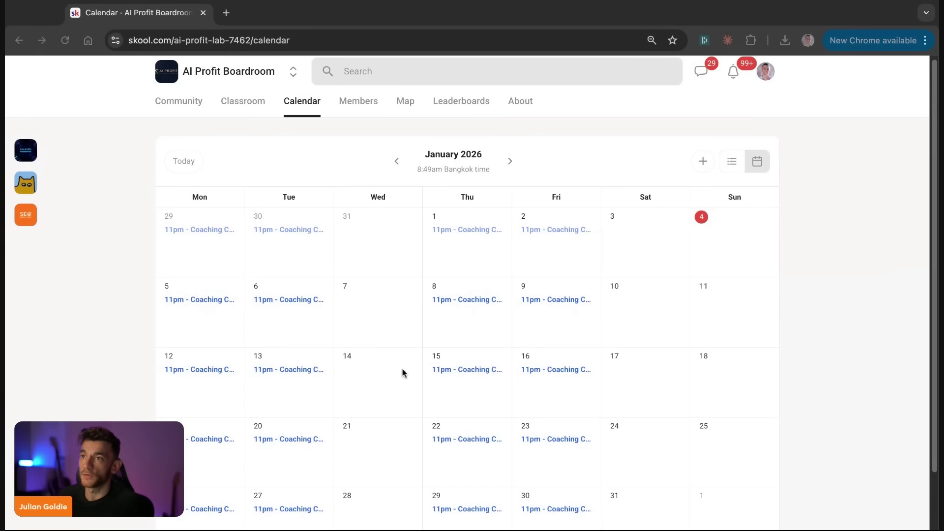
scroll(385, 330, "up", 1)
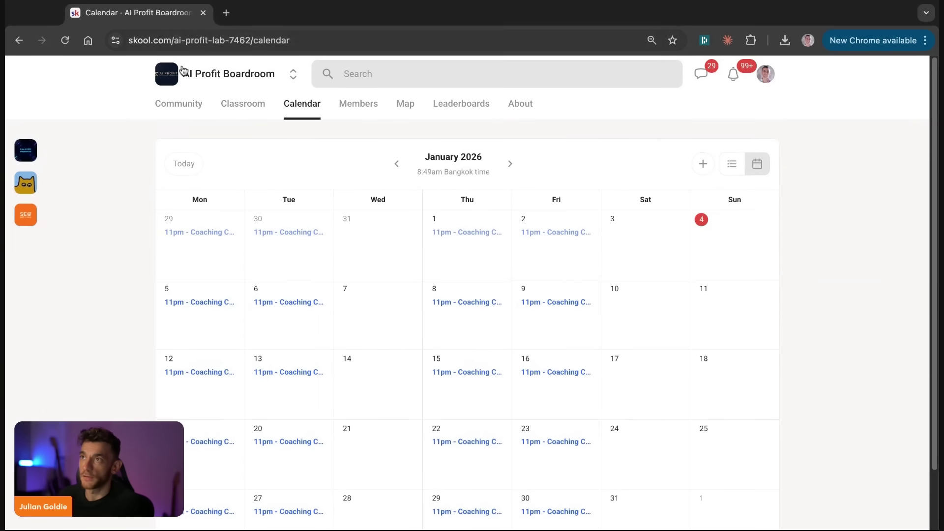
left_click(248, 107)
scroll(671, 377, "down", 4)
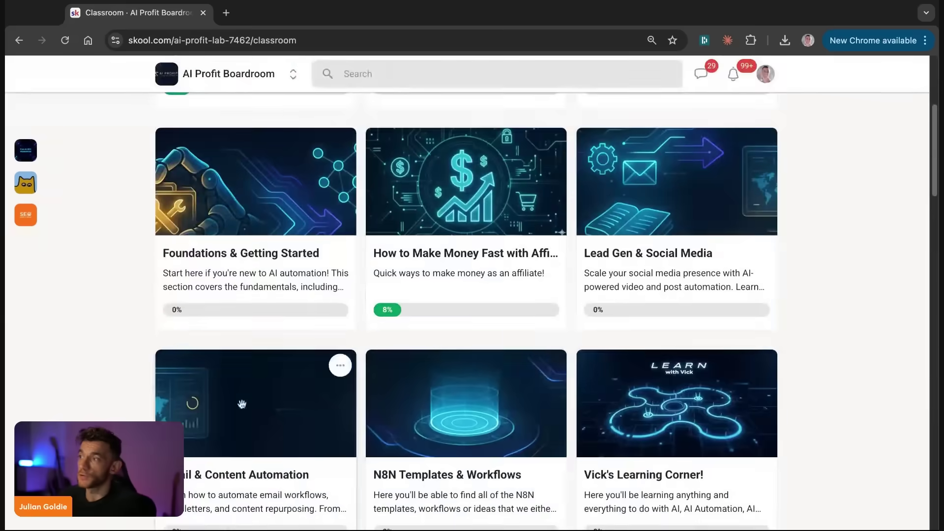
scroll(639, 335, "down", 3)
scroll(605, 285, "down", 3)
scroll(575, 243, "down", 1)
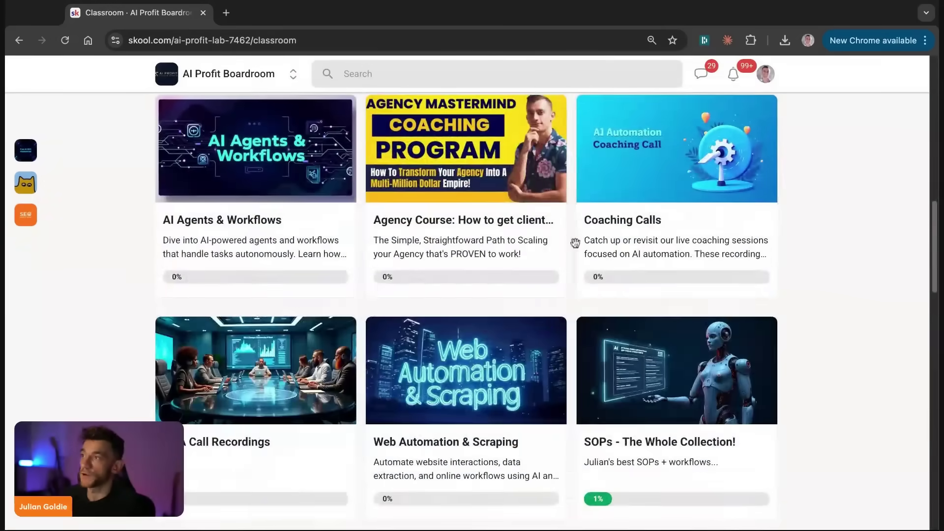
left_click(5, 474)
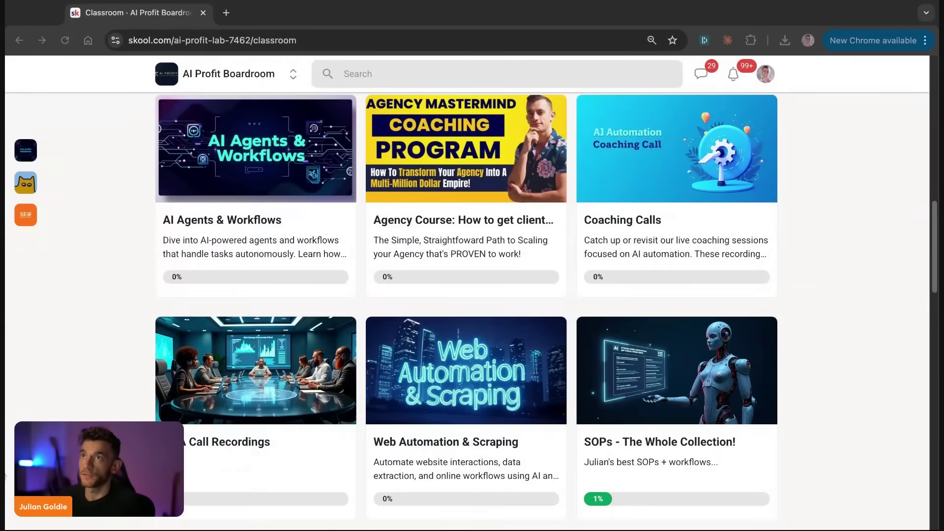
left_click(816, 321)
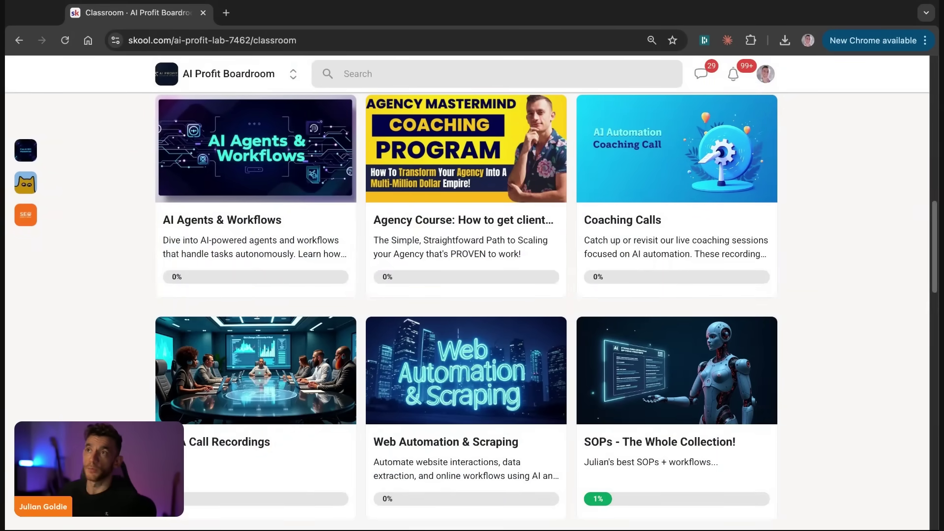